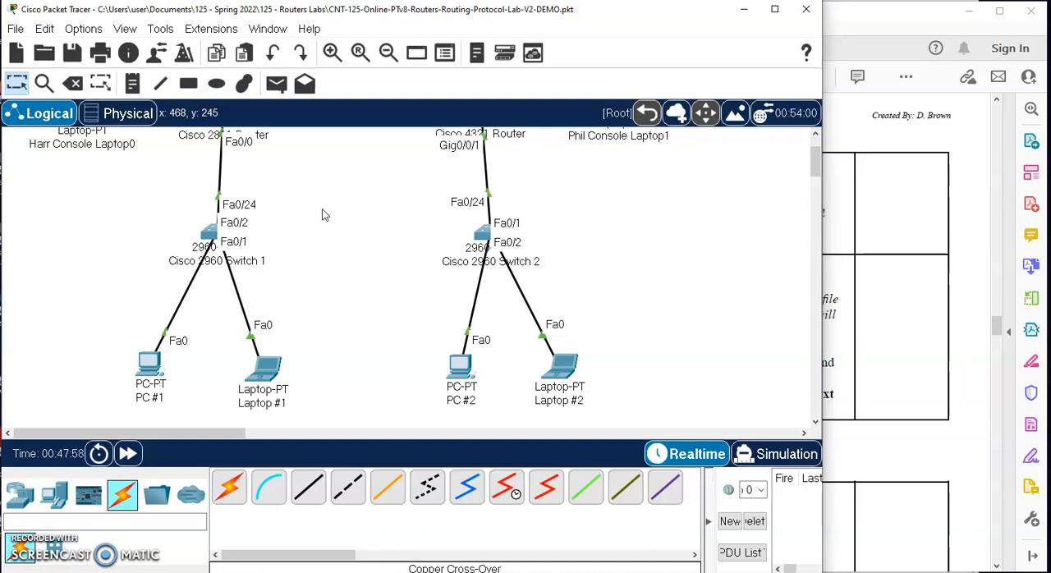
# - Switch to the lab PDF in Acrobat Reader and read the instructions for viewing the RIP routing table and gathering proof
pyautogui.click(327, 213)
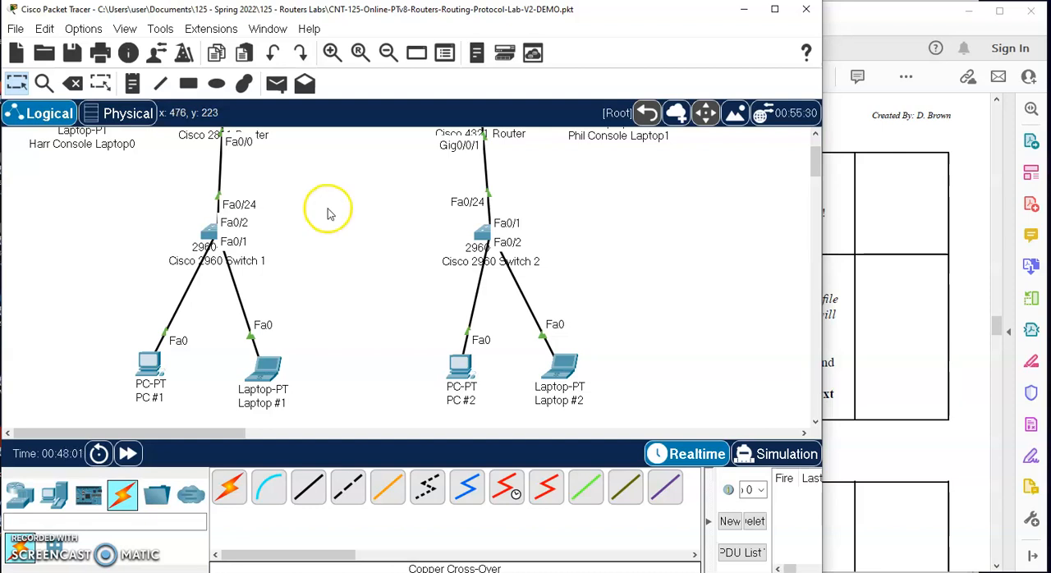
pyautogui.click(920, 216)
pyautogui.scroll(-1, 840, 255)
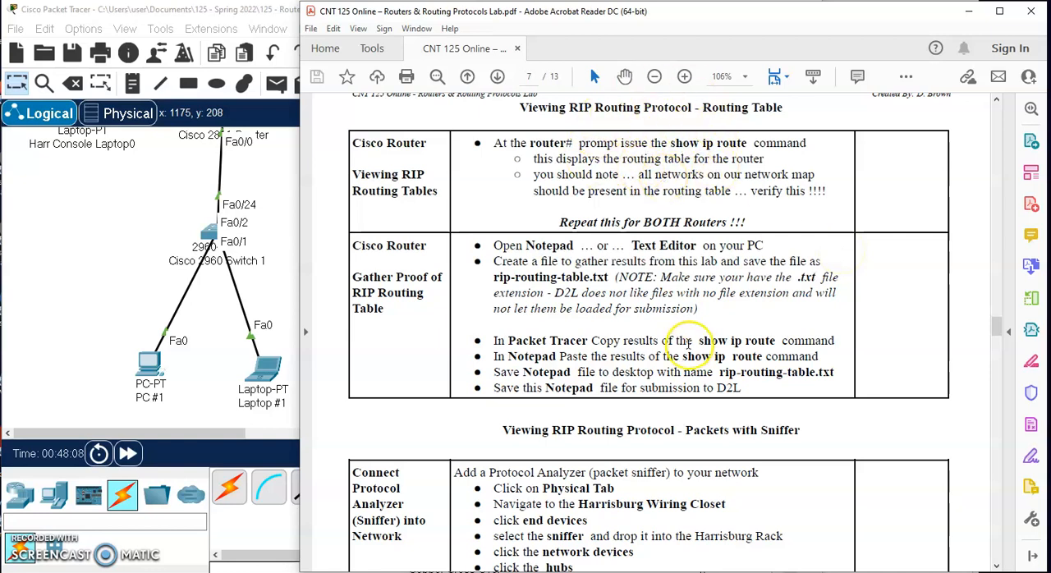
pyautogui.scroll(-3, 687, 343)
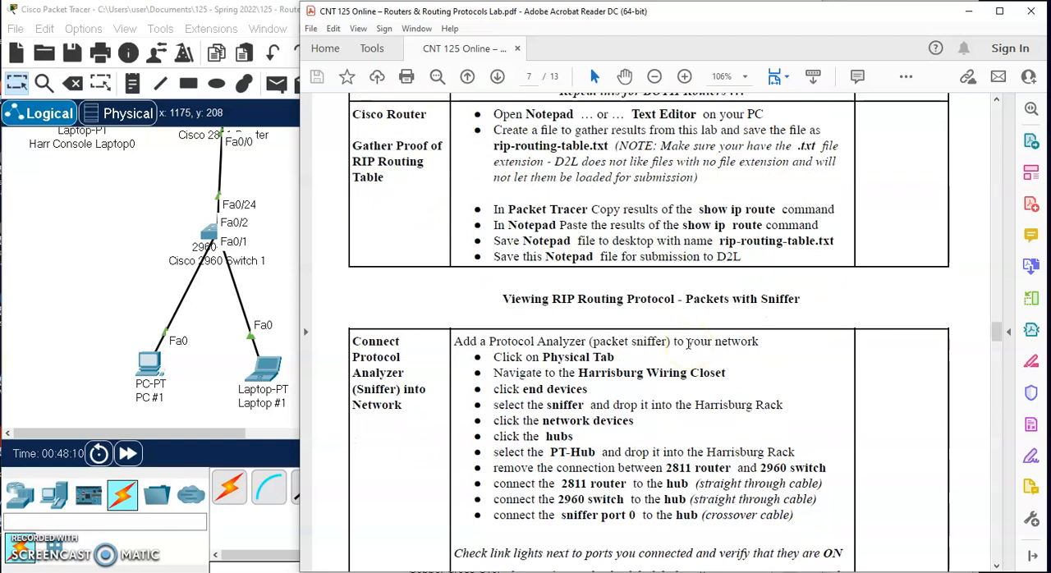
pyautogui.scroll(3, 688, 281)
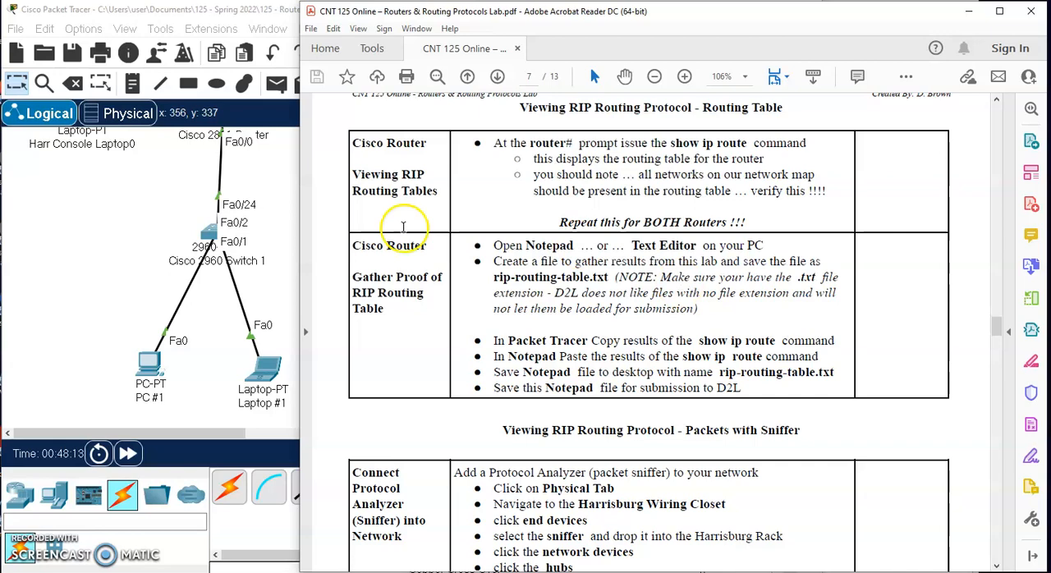
# - Open a terminal session to the 2811 router from Harr Console Laptop0, keeping the default port settings, and bring up its prompt
pyautogui.scroll(2, 106, 200)
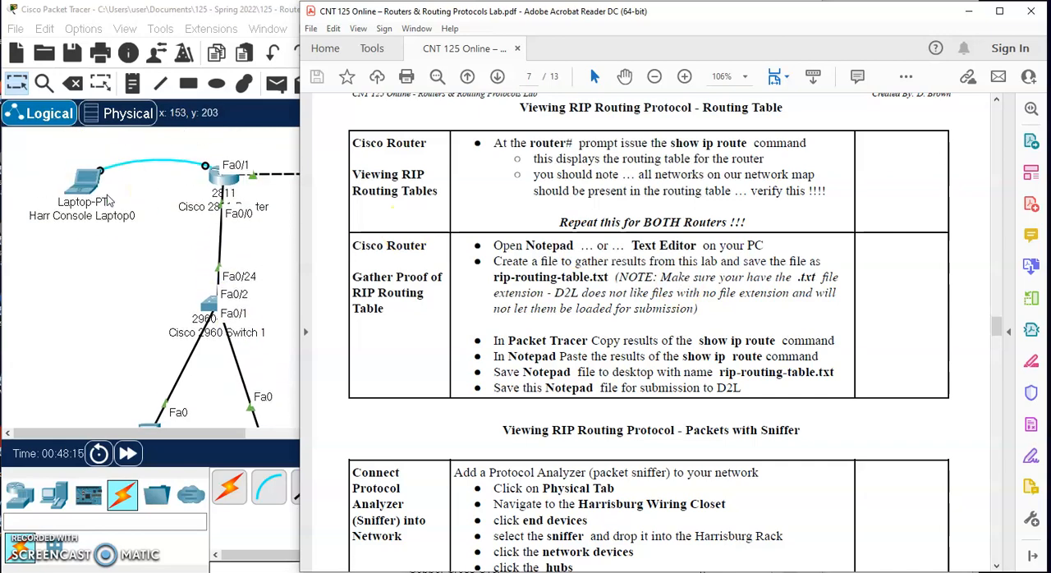
pyautogui.click(89, 179)
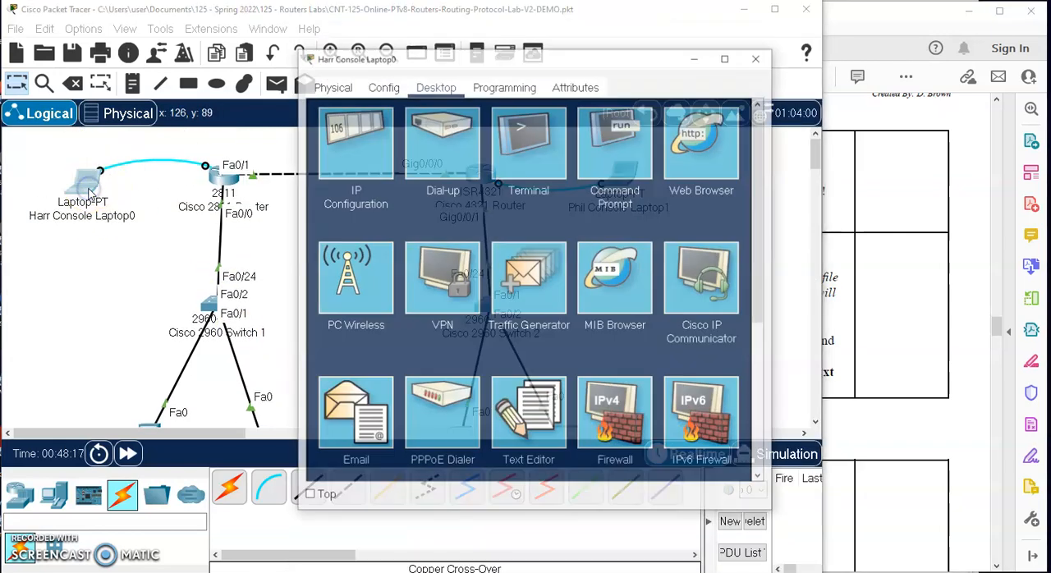
pyautogui.click(529, 145)
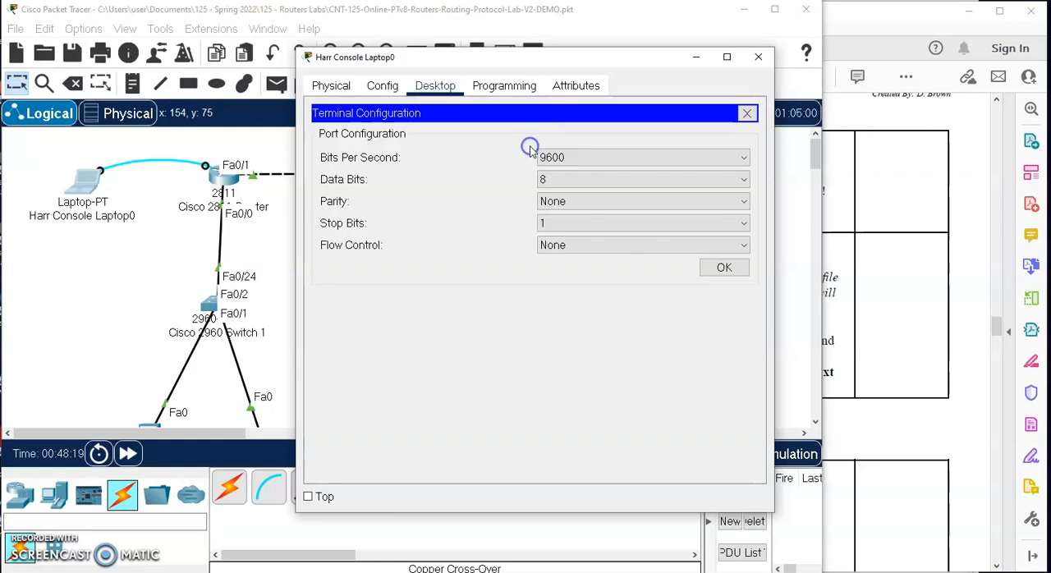
pyautogui.click(723, 268)
pyautogui.press('Return')
pyautogui.press('Return')
pyautogui.press('Return')
pyautogui.press('Return')
pyautogui.press('Return')
pyautogui.press('Return')
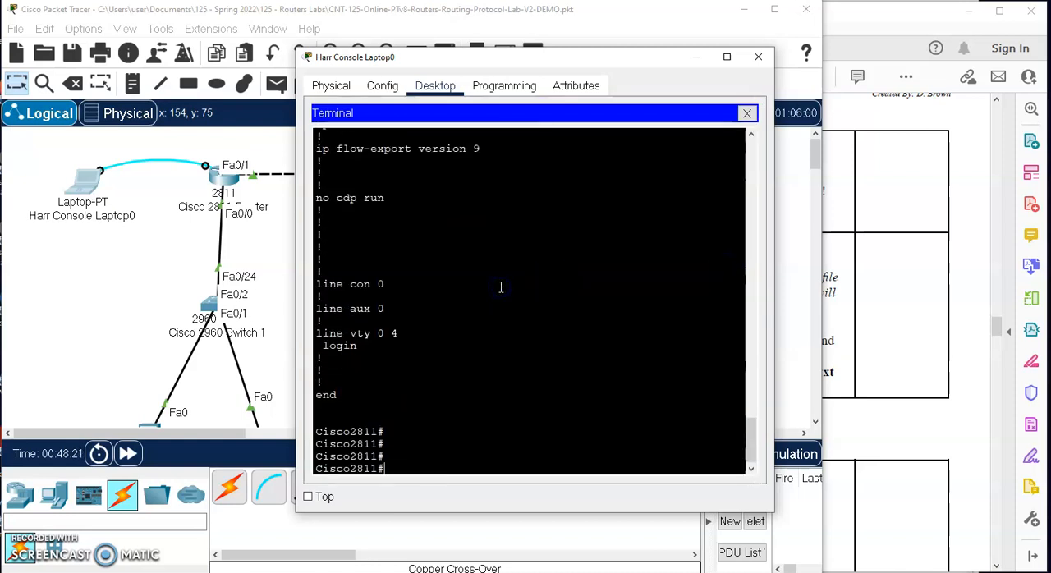
# - Display the 2811 router's running configuration with show run and review its router rip network statements
pyautogui.click(501, 287)
pyautogui.write('show ip')
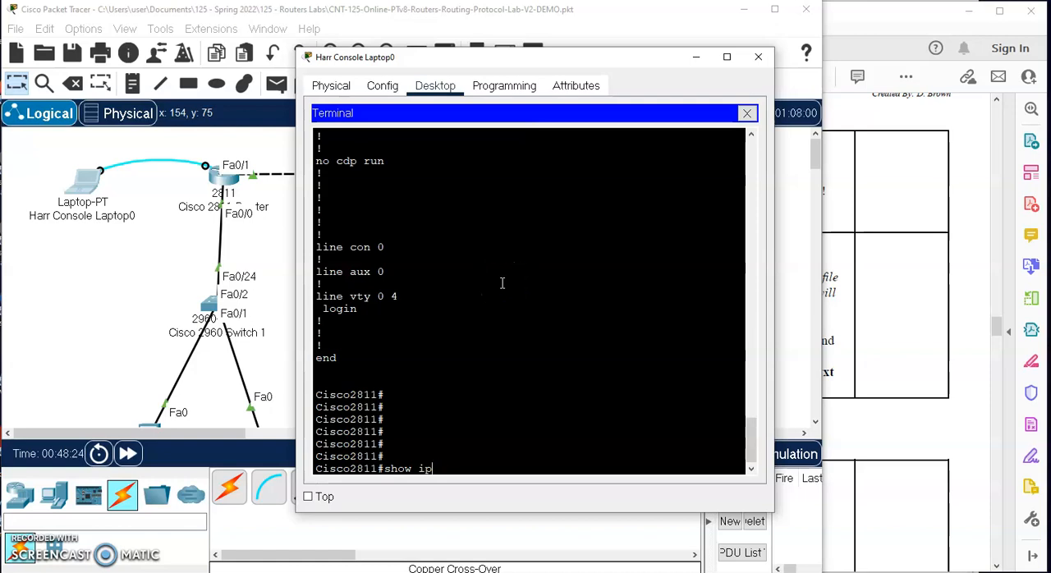
pyautogui.press('BackSpace')
pyautogui.press('BackSpace')
pyautogui.write('run')
pyautogui.press('Return')
pyautogui.press('space')
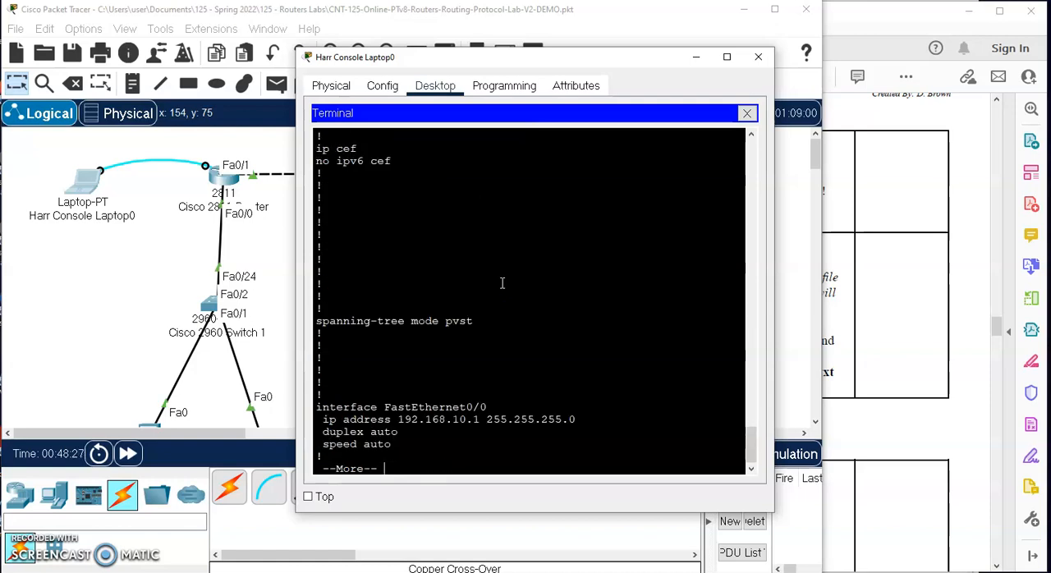
pyautogui.press('space')
pyautogui.moveTo(460, 348); pyautogui.dragTo(277, 314)
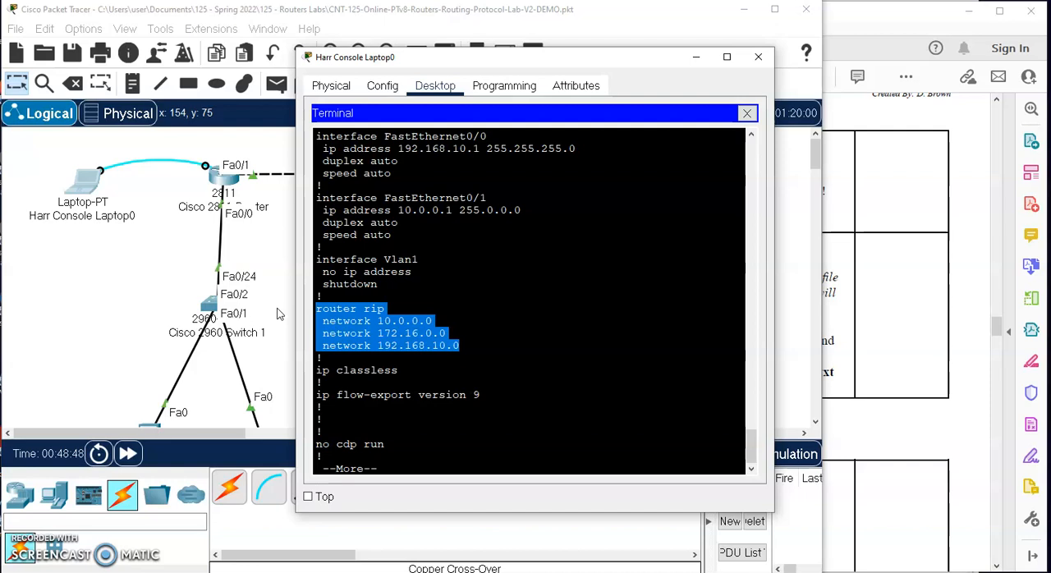
pyautogui.click(377, 466)
pyautogui.press('space')
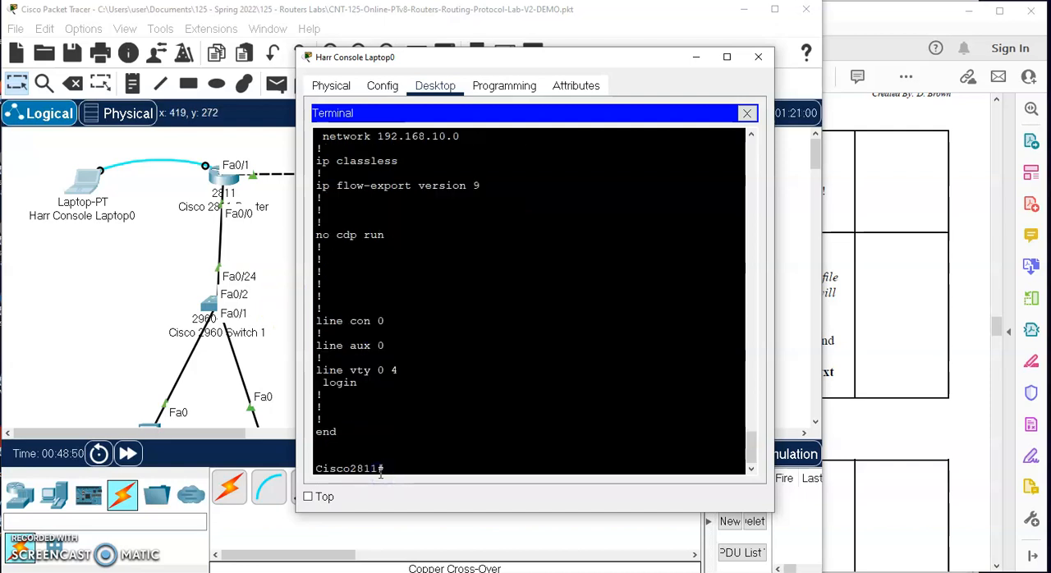
# - Run show ip route on the 2811 router and widen the terminal window to fit the routing table
pyautogui.write('show ip router')
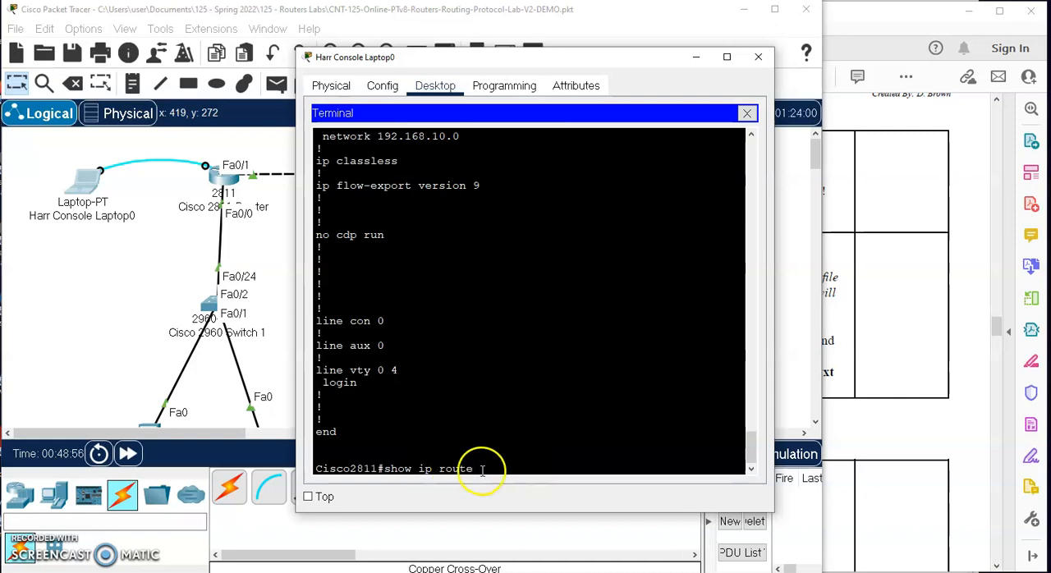
pyautogui.moveTo(481, 469); pyautogui.dragTo(329, 468)
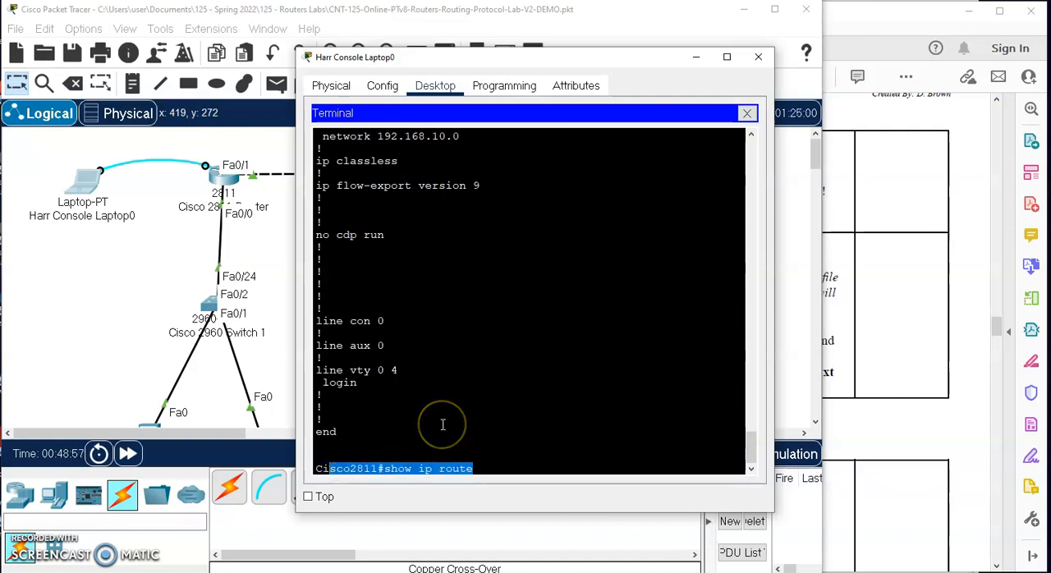
pyautogui.click(496, 468)
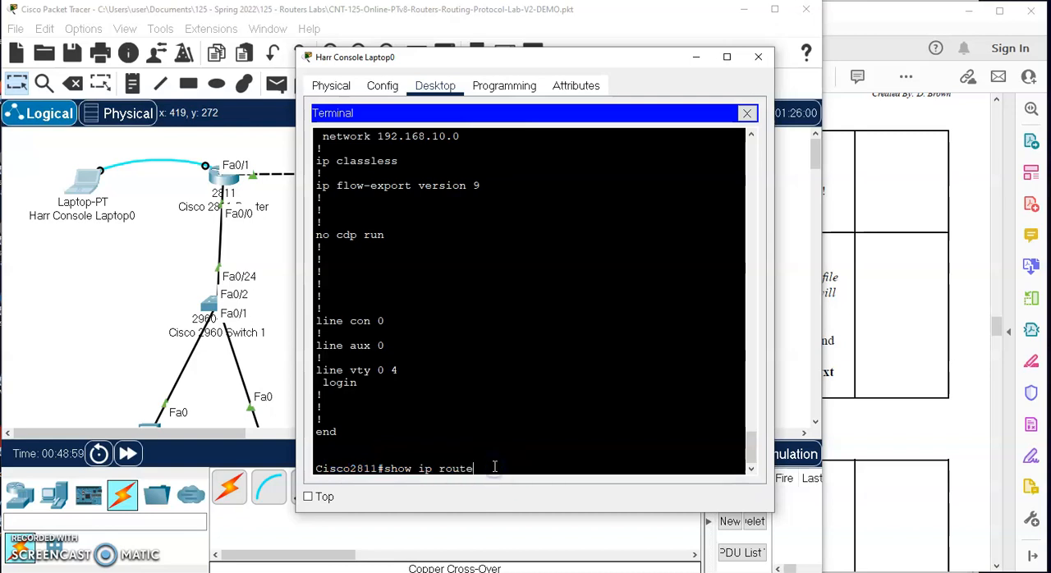
pyautogui.press('Return')
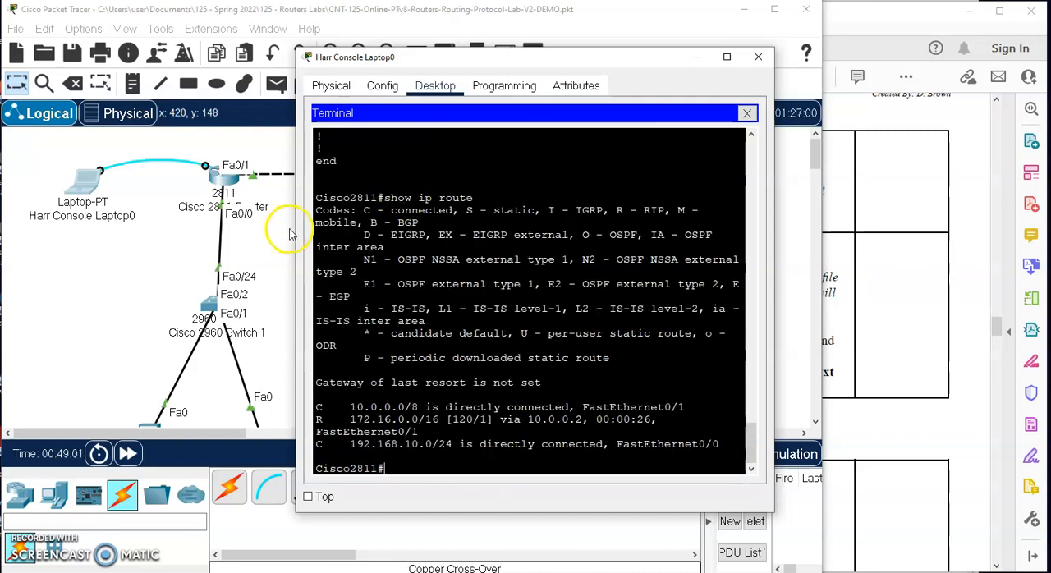
pyautogui.moveTo(297, 225); pyautogui.dragTo(139, 227)
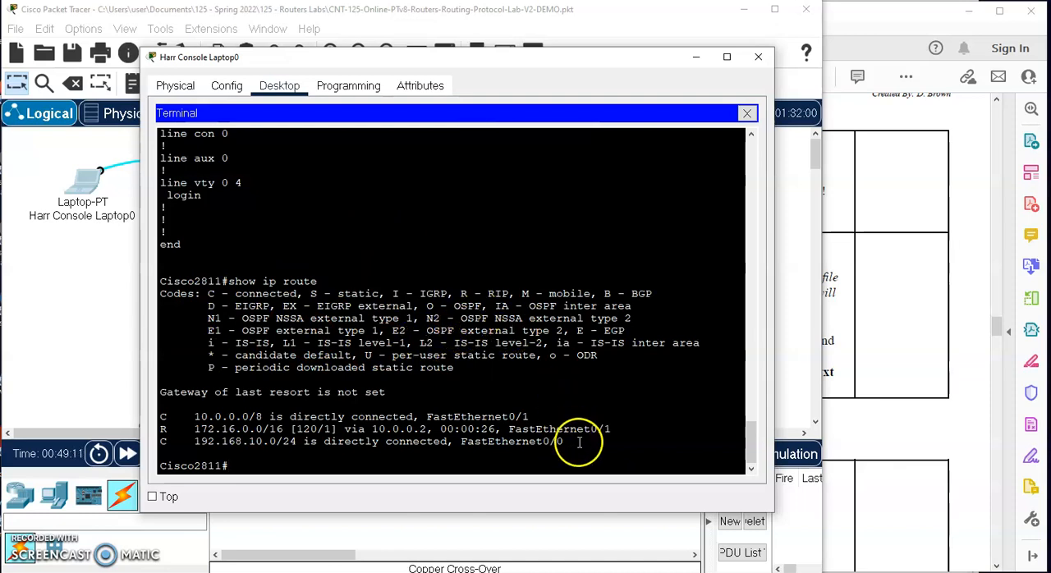
# - Examine the routing table's gateway of last resort line and the entries coded C for directly connected networks
pyautogui.moveTo(566, 444); pyautogui.dragTo(136, 397)
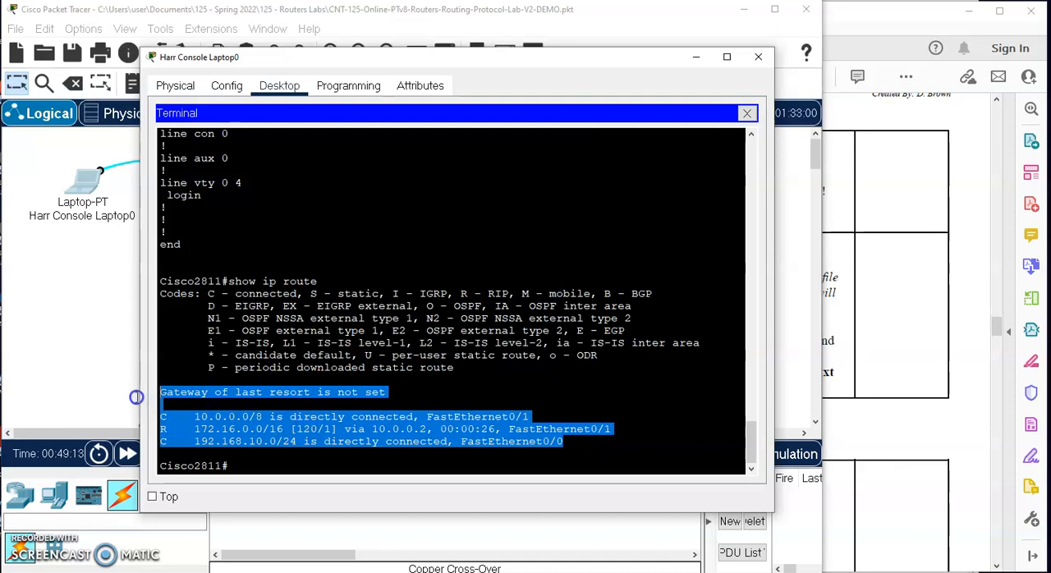
pyautogui.click(253, 393)
pyautogui.moveTo(392, 391); pyautogui.dragTo(132, 394)
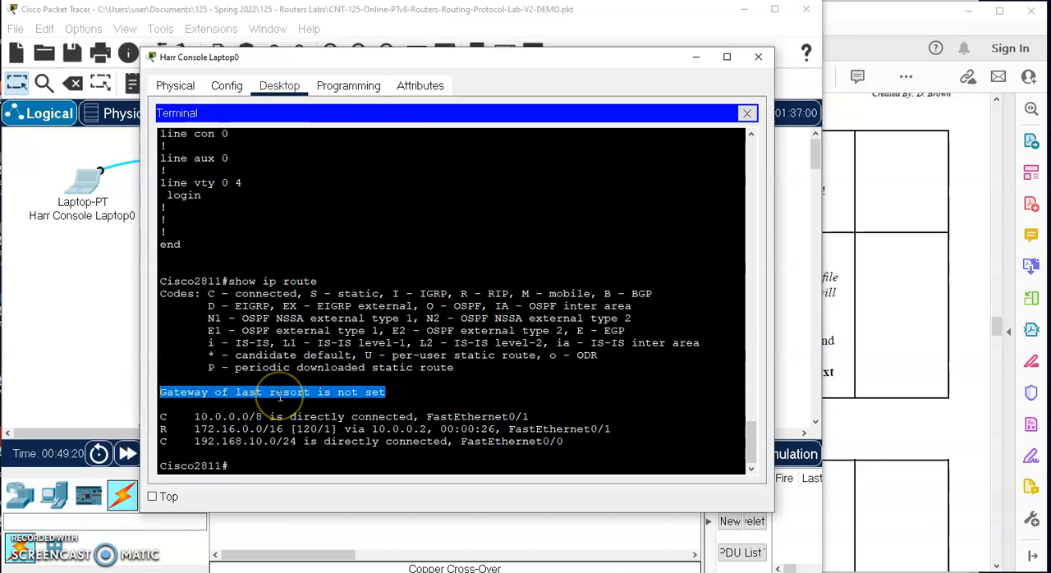
pyautogui.moveTo(577, 449); pyautogui.dragTo(148, 420)
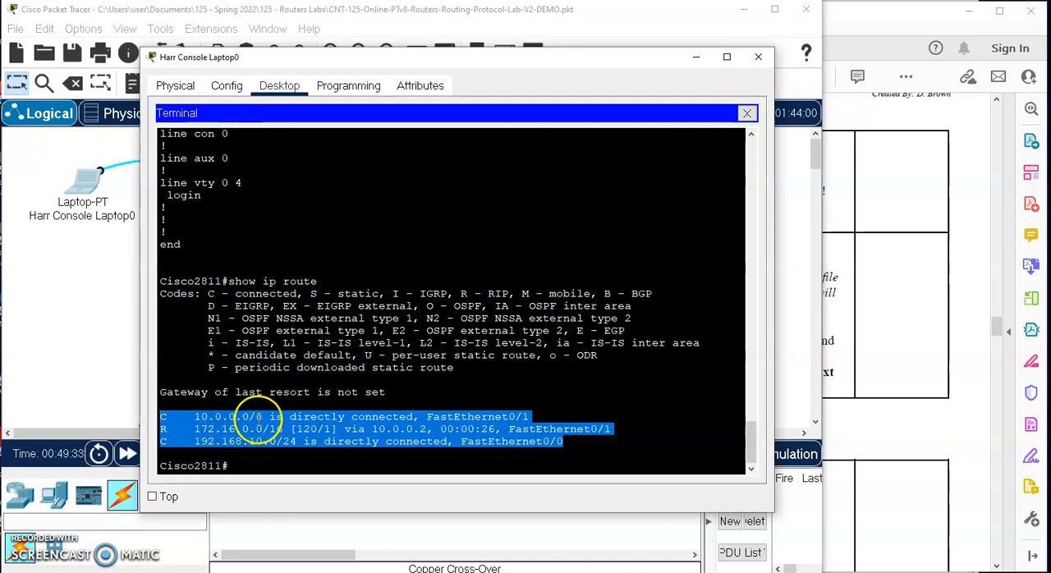
pyautogui.click(221, 416)
pyautogui.moveTo(194, 417); pyautogui.dragTo(256, 416)
pyautogui.moveTo(160, 416); pyautogui.dragTo(164, 416)
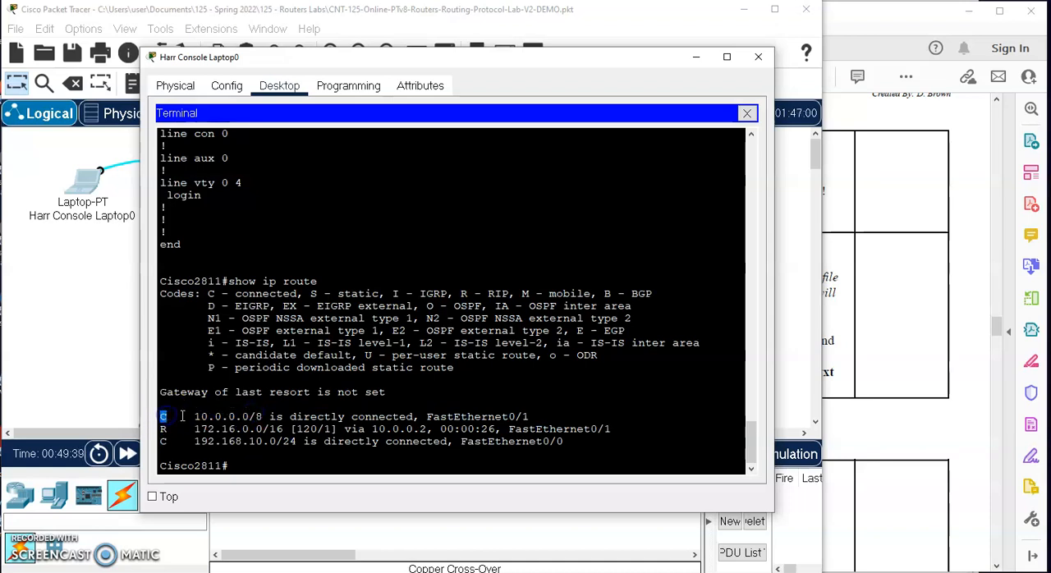
pyautogui.moveTo(283, 442); pyautogui.dragTo(154, 442)
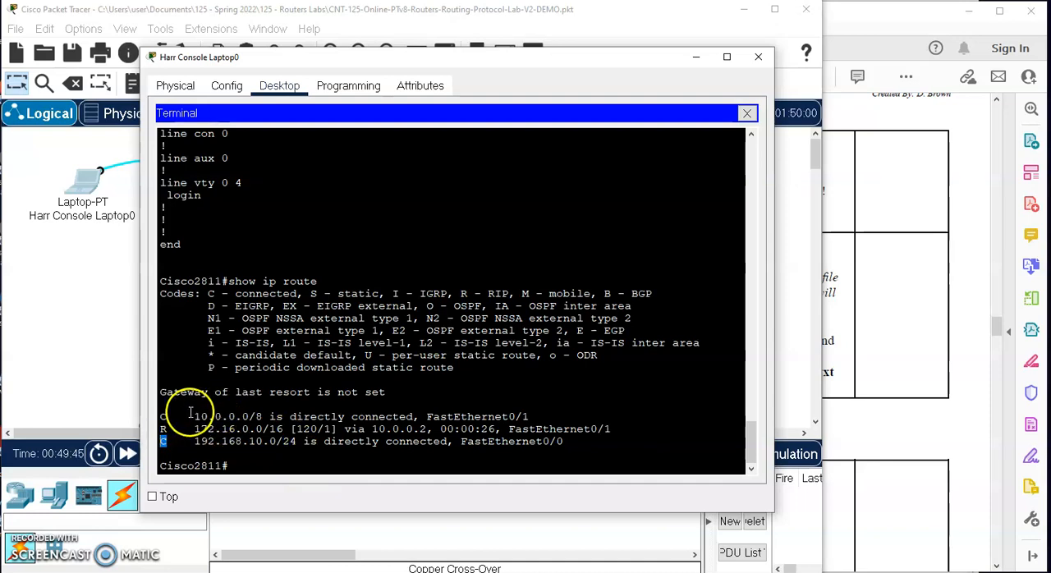
pyautogui.moveTo(194, 417); pyautogui.dragTo(531, 416)
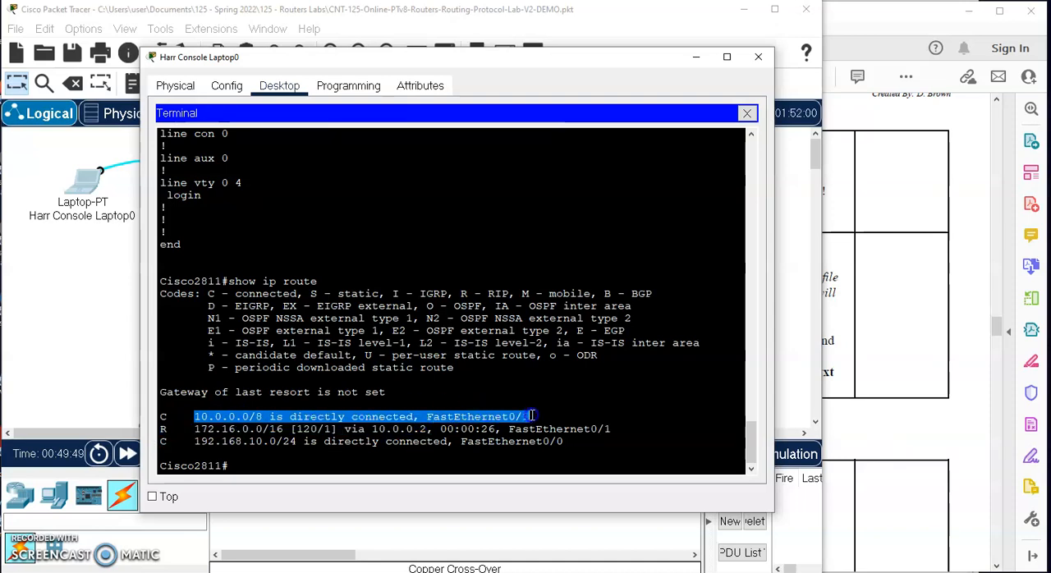
# - Move the terminal window aside and compare the directly connected routes and their interfaces with the 2811 router in the topology
pyautogui.moveTo(414, 58); pyautogui.dragTo(638, 73)
pyautogui.click(298, 242)
pyautogui.click(226, 177)
pyautogui.moveTo(226, 176)
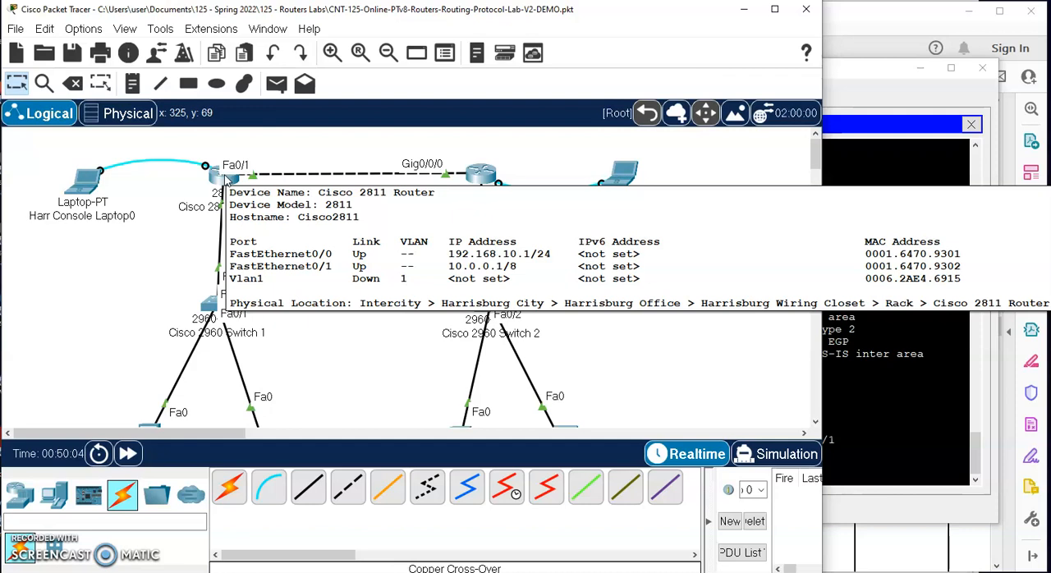
pyautogui.click(860, 390)
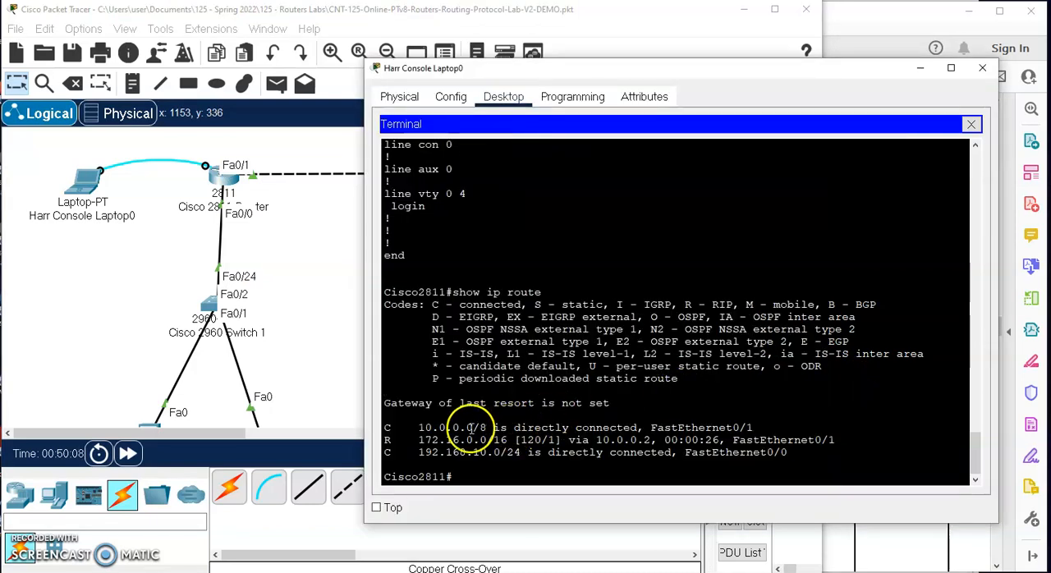
pyautogui.moveTo(750, 426); pyautogui.dragTo(610, 428)
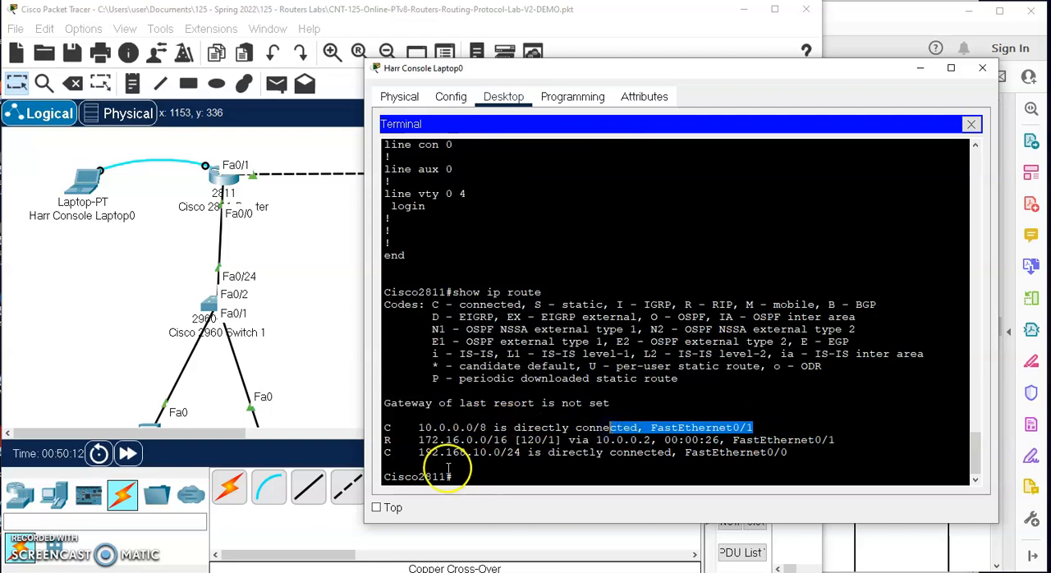
pyautogui.click(417, 451)
pyautogui.moveTo(417, 452); pyautogui.dragTo(788, 456)
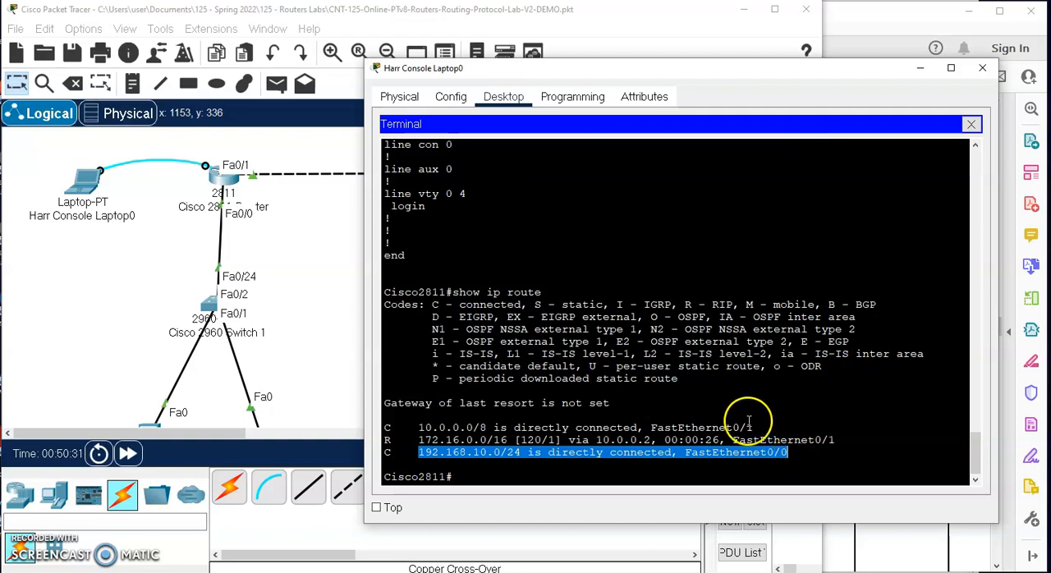
pyautogui.moveTo(750, 427); pyautogui.dragTo(424, 429)
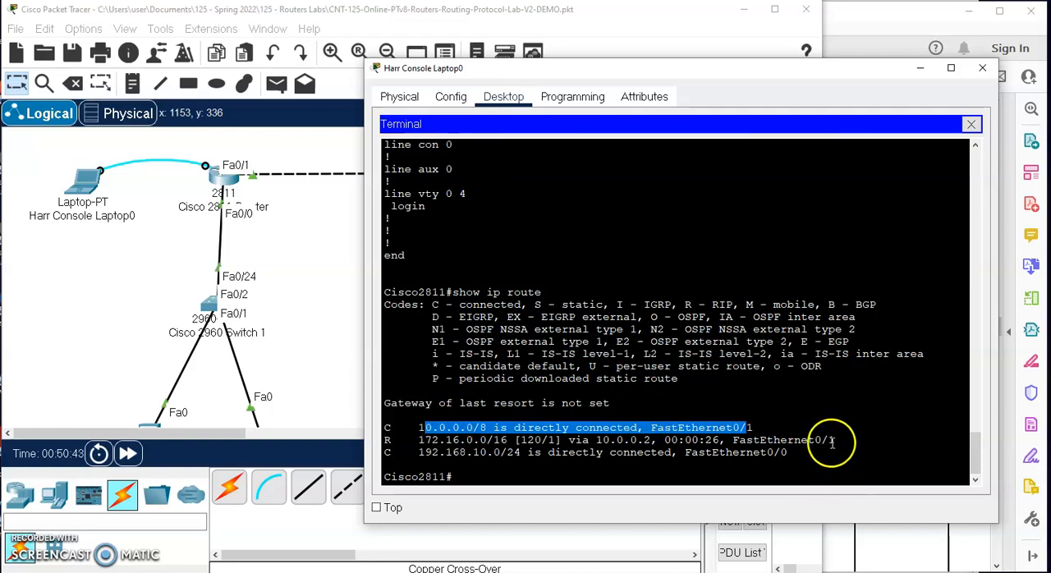
# - Examine the RIP route's code, destination network, exit interface and next hop, and trace its path across the topology to Switch 2
pyautogui.moveTo(835, 440); pyautogui.dragTo(388, 442)
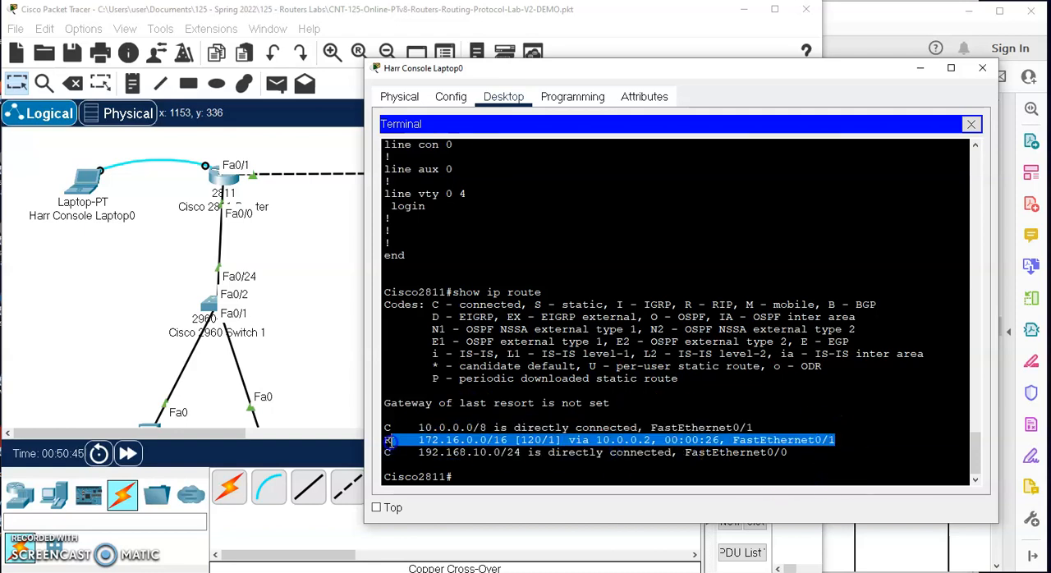
pyautogui.doubleClick(386, 441)
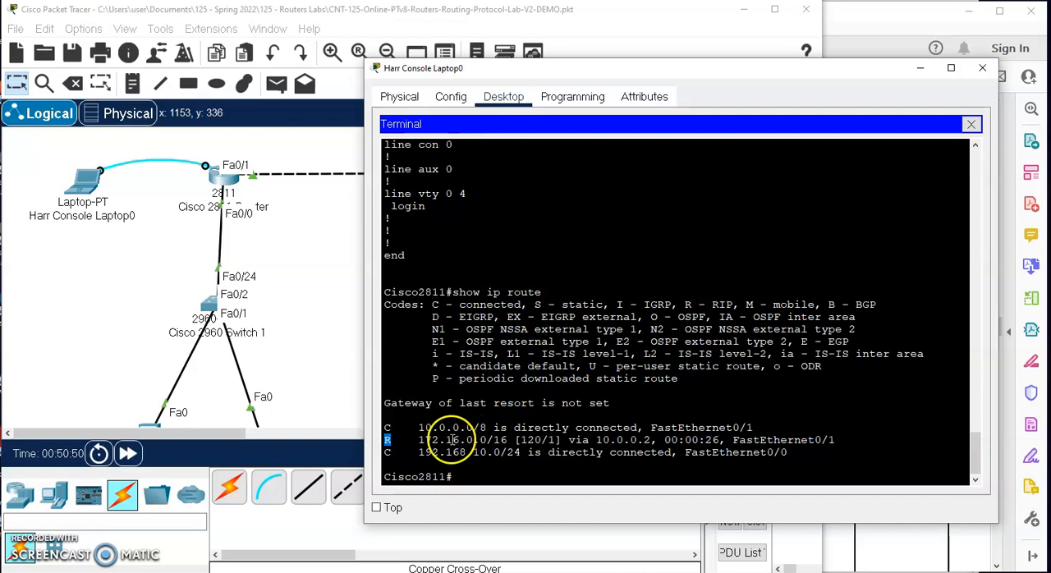
pyautogui.moveTo(418, 440); pyautogui.dragTo(509, 439)
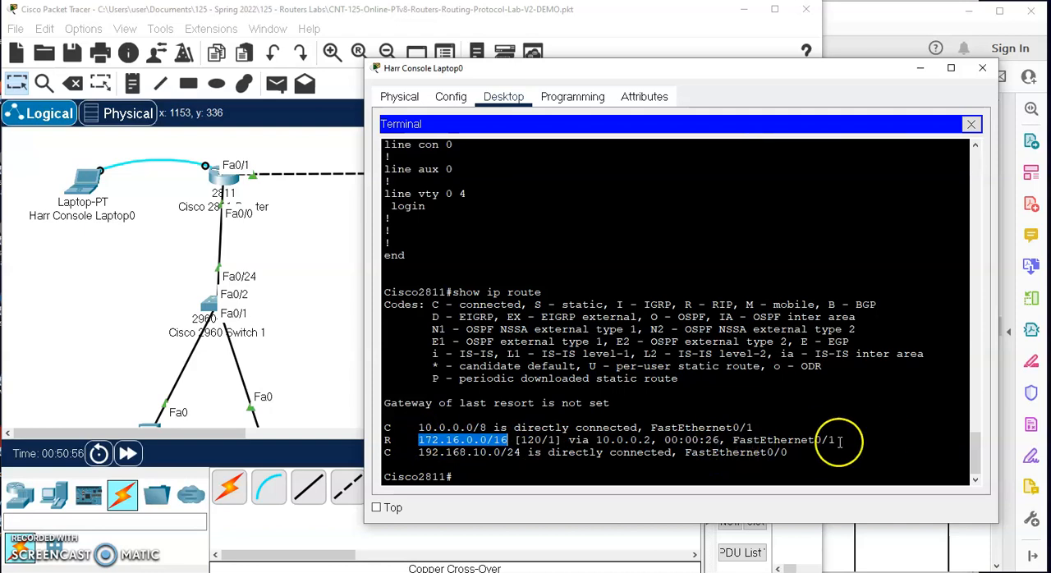
pyautogui.moveTo(835, 440); pyautogui.dragTo(733, 444)
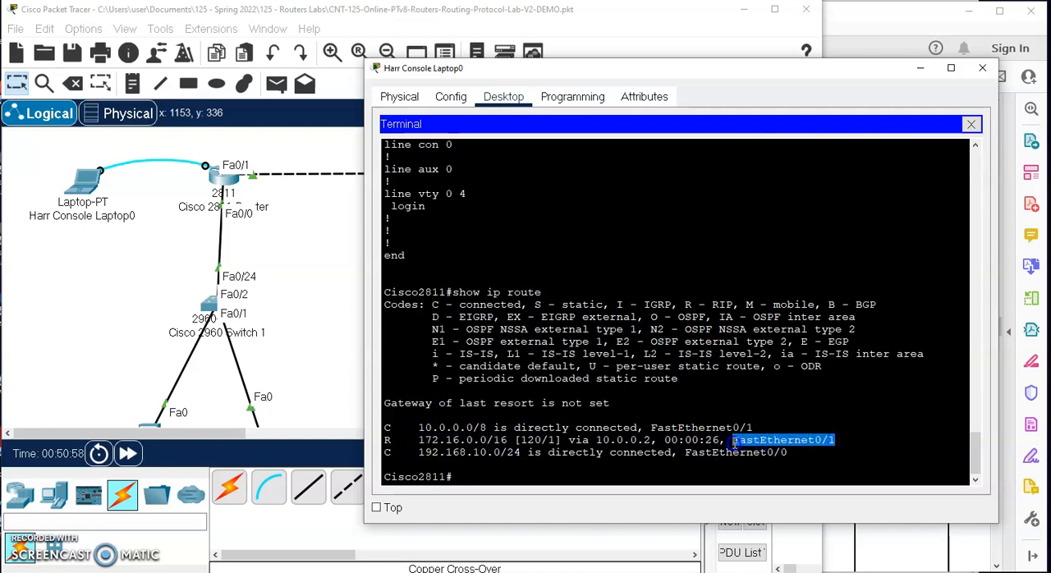
pyautogui.moveTo(651, 440); pyautogui.dragTo(585, 444)
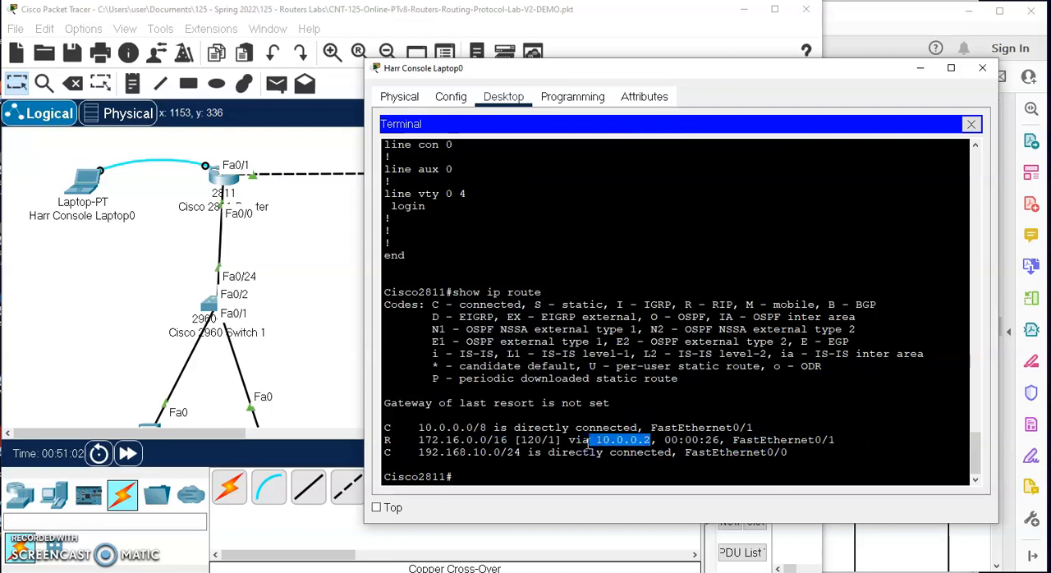
pyautogui.click(294, 214)
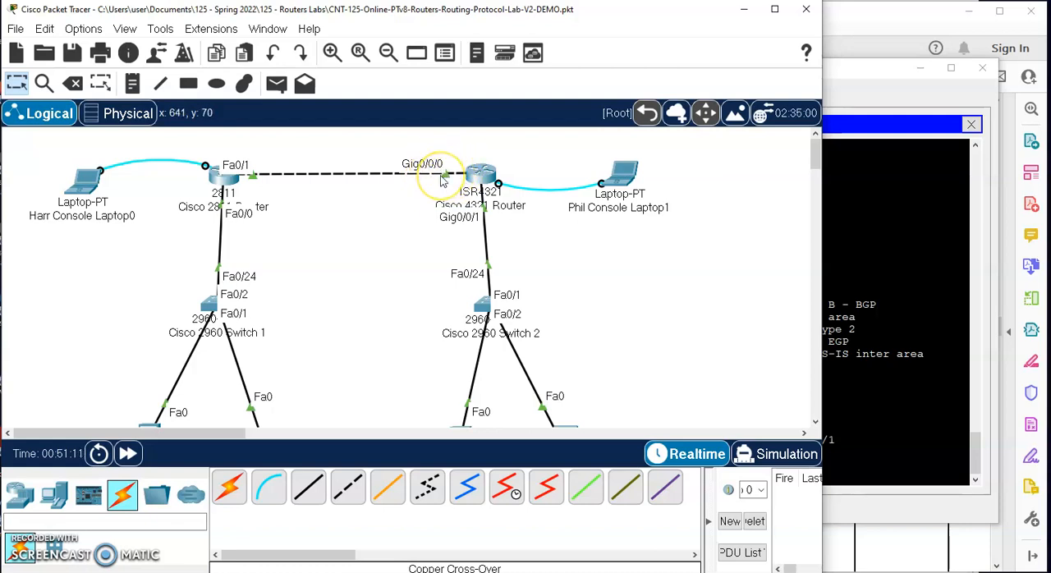
pyautogui.moveTo(483, 320)
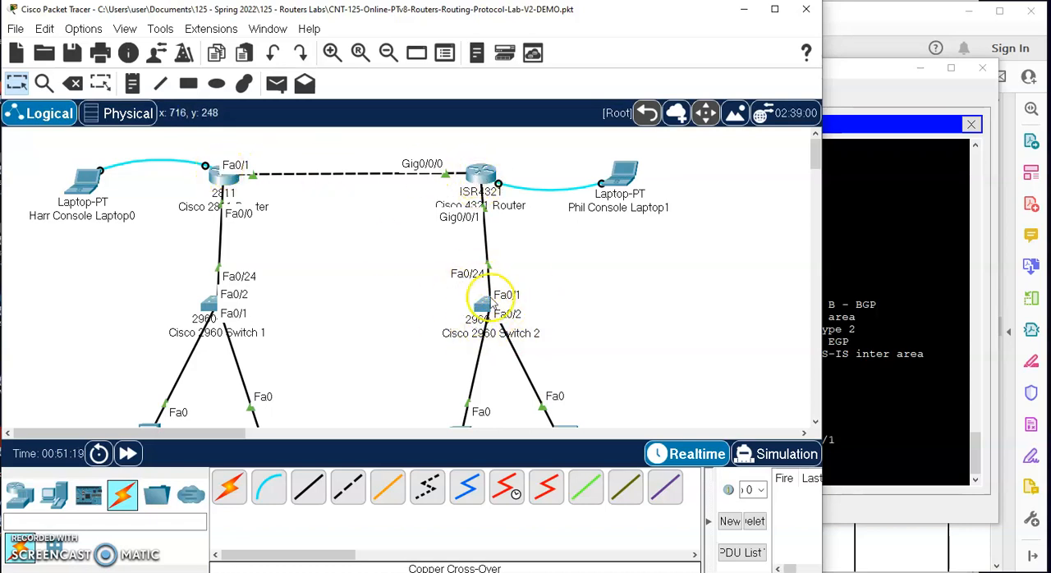
# - Return to the 2811 router's terminal and examine the RIP route's network, exit interface, next hop and bracketed administrative distance and metric
pyautogui.click(895, 248)
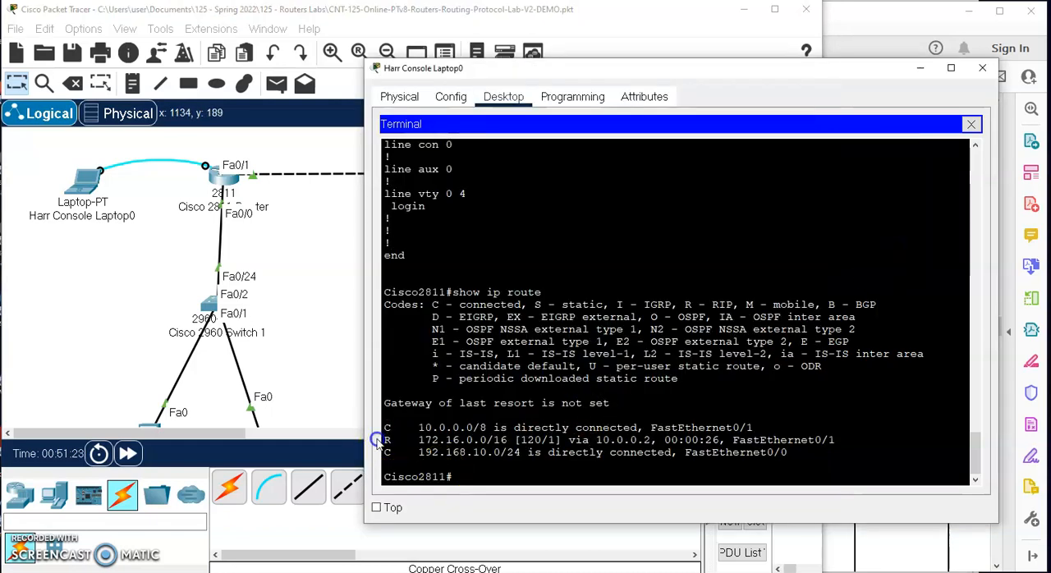
pyautogui.moveTo(413, 440); pyautogui.dragTo(515, 439)
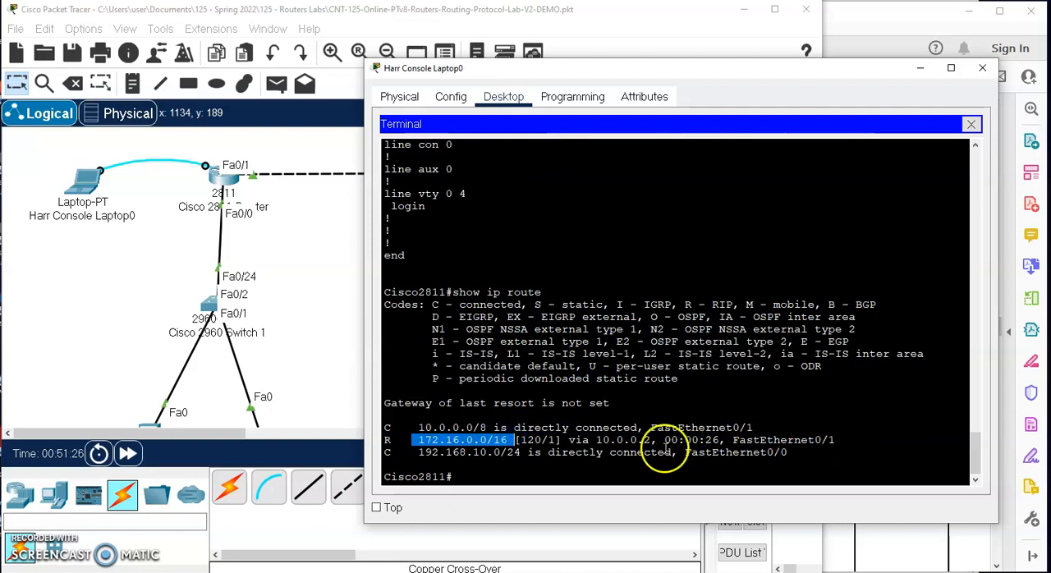
pyautogui.moveTo(834, 440); pyautogui.dragTo(732, 440)
pyautogui.moveTo(650, 440); pyautogui.dragTo(591, 441)
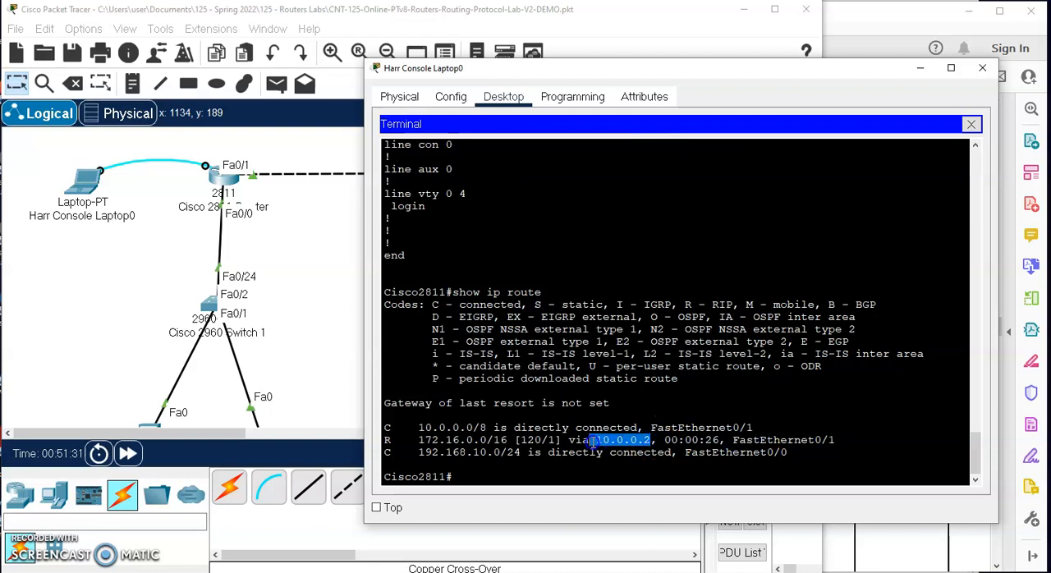
pyautogui.moveTo(515, 441); pyautogui.dragTo(563, 441)
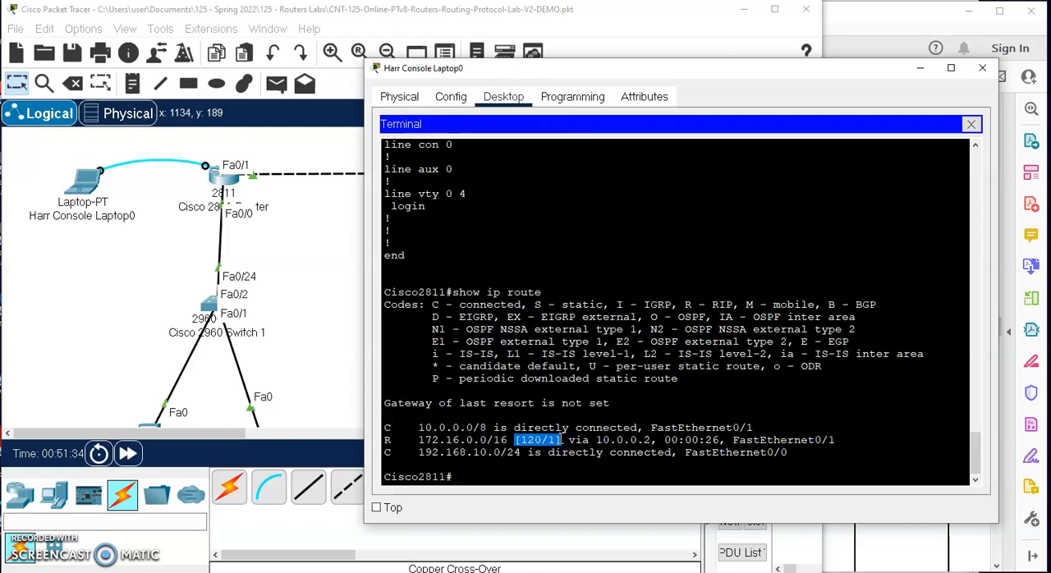
pyautogui.click(550, 440)
pyautogui.moveTo(528, 440)
pyautogui.mouseDown()
pyautogui.moveTo(540, 440)
pyautogui.moveTo(521, 441)
pyautogui.mouseUp()
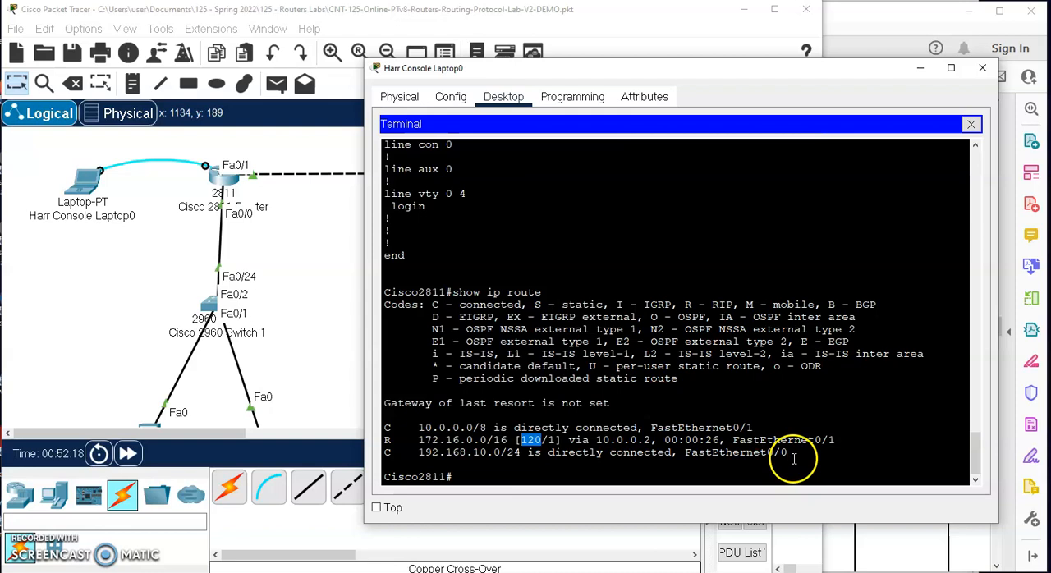
pyautogui.moveTo(790, 453); pyautogui.dragTo(335, 404)
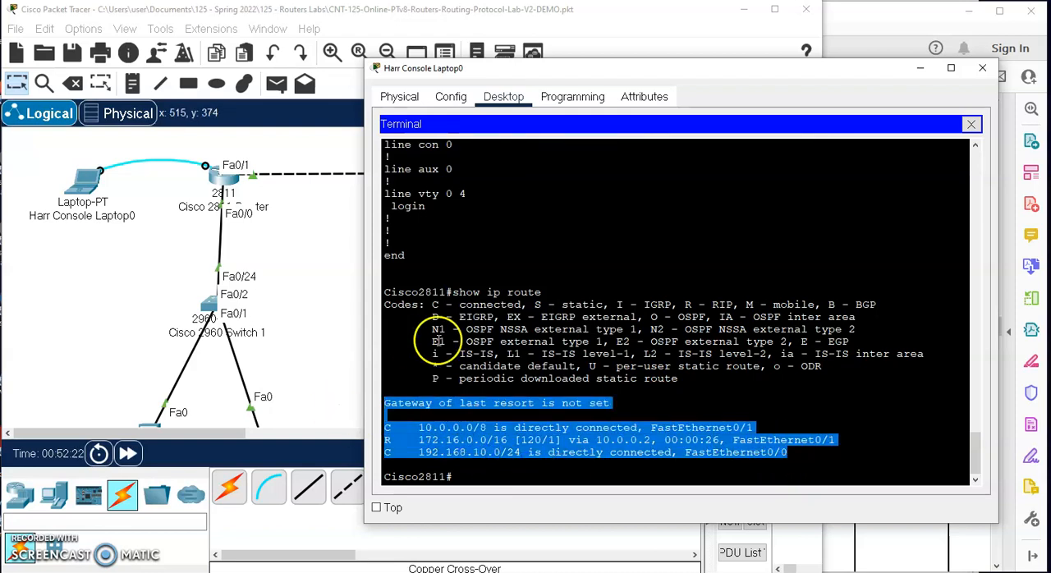
pyautogui.click(472, 330)
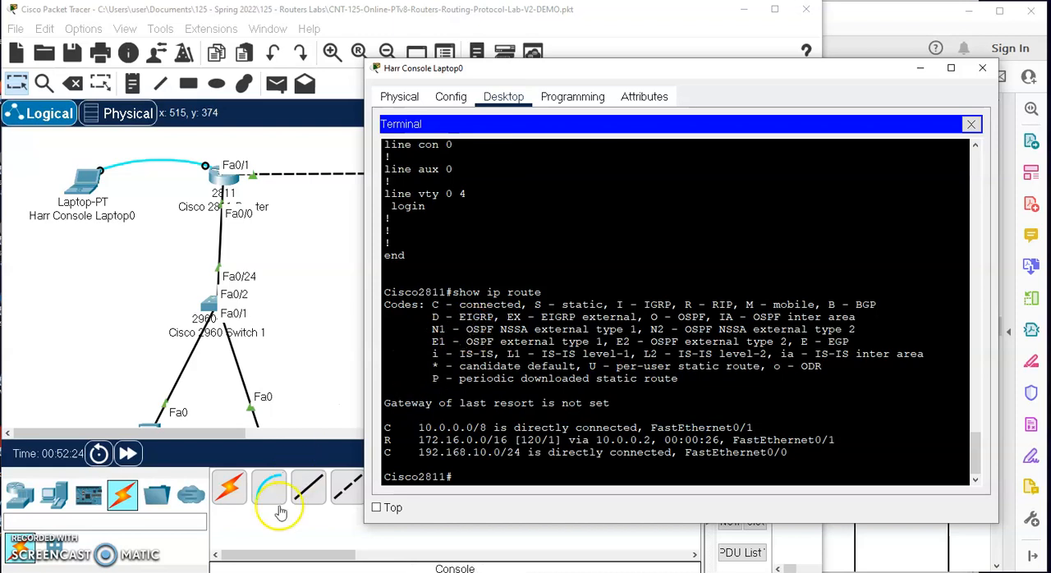
# - Switch to a blank Notepad document and enter the heading lines "125-Routers Lab" and "RIP Routing Table"
pyautogui.click(241, 572)
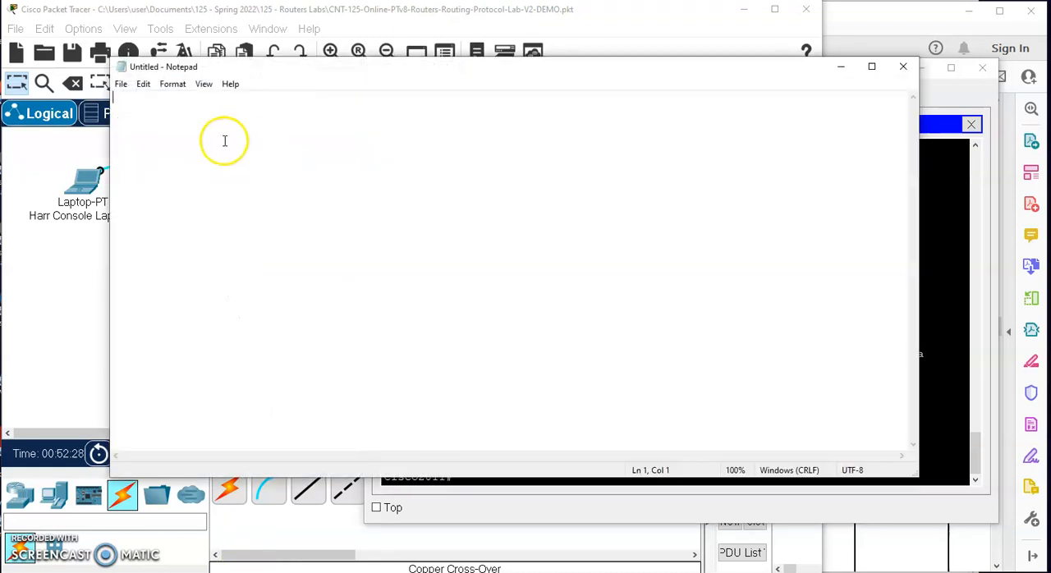
pyautogui.write('125')
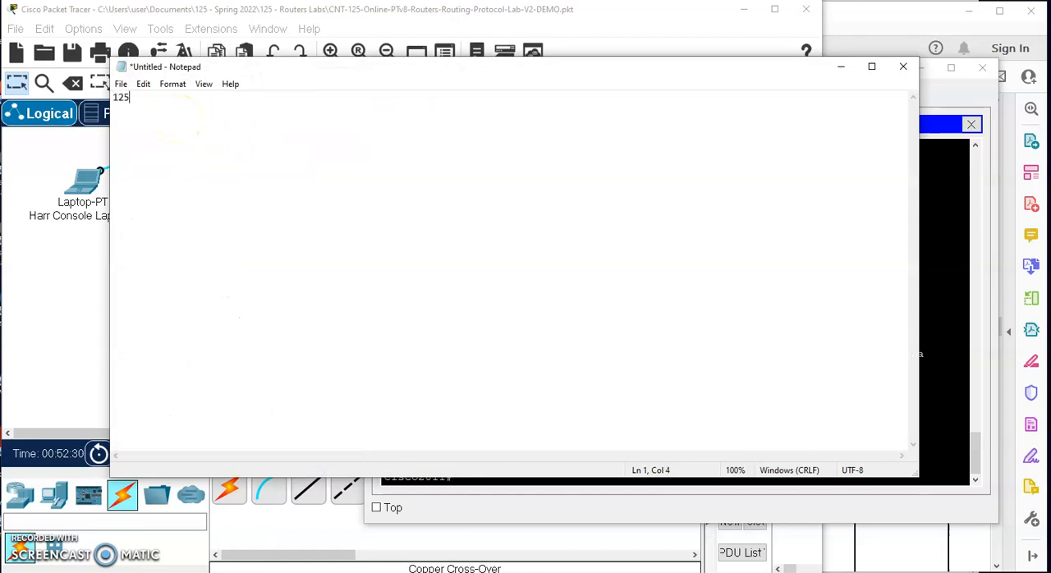
pyautogui.write('-Routers ')
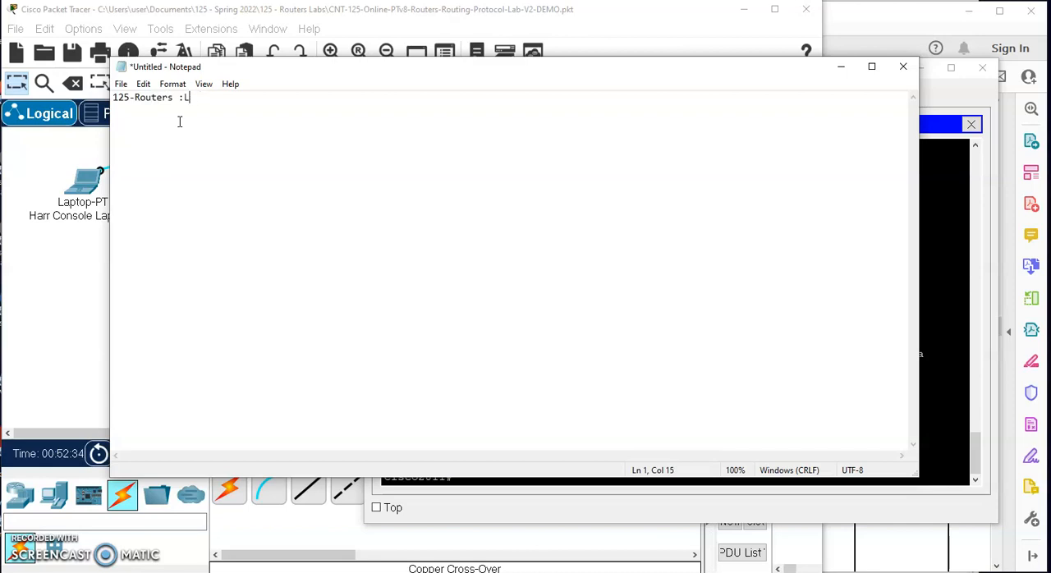
pyautogui.write('Lab')
pyautogui.press('Return')
pyautogui.write('RIP Routing Tavle;l')
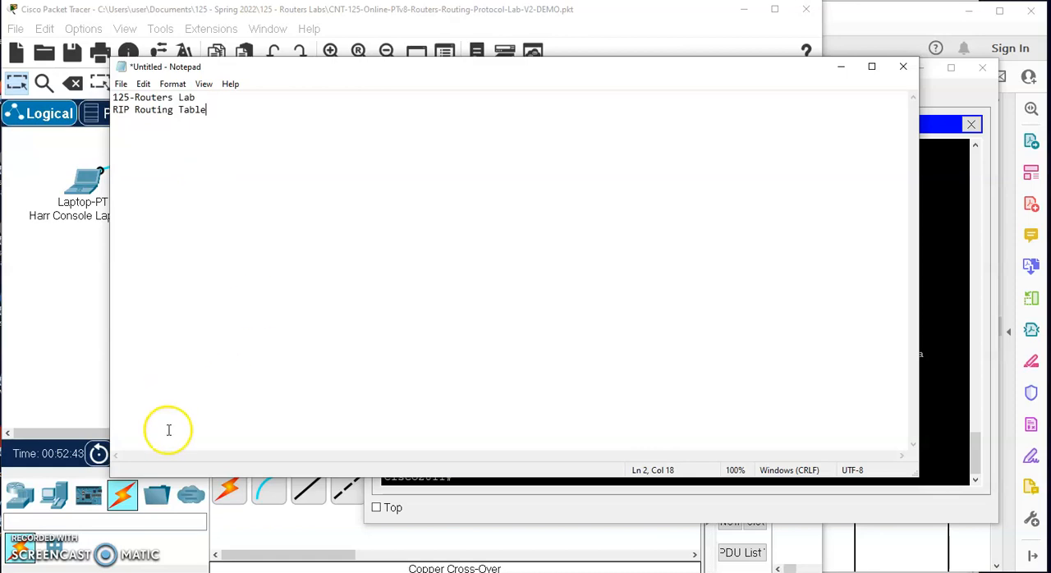
# - Copy the 2811 router's show ip route command and output from the terminal and paste it into Notepad below the headings
pyautogui.click(936, 219)
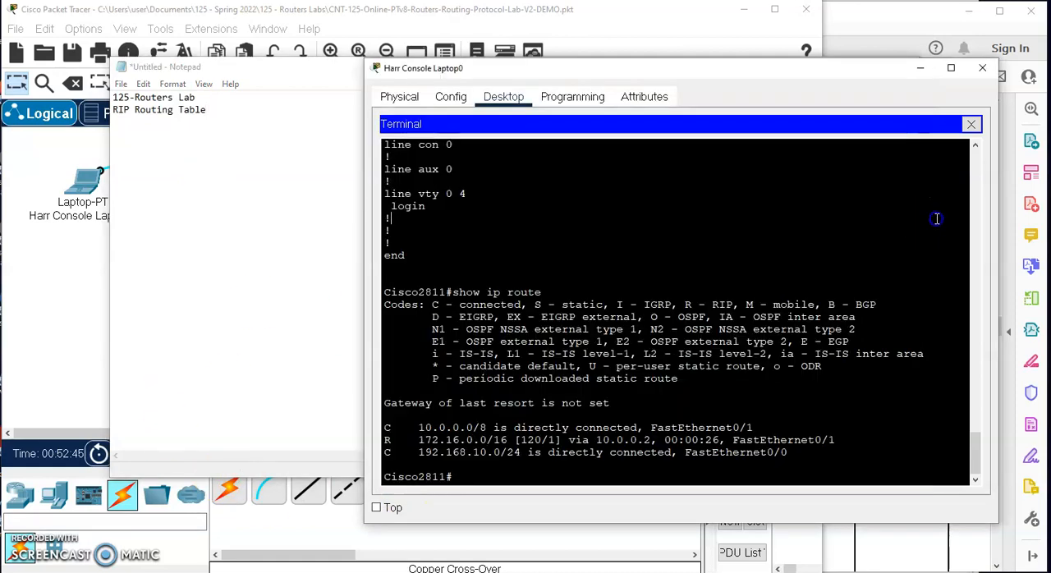
pyautogui.moveTo(384, 292); pyautogui.dragTo(783, 487)
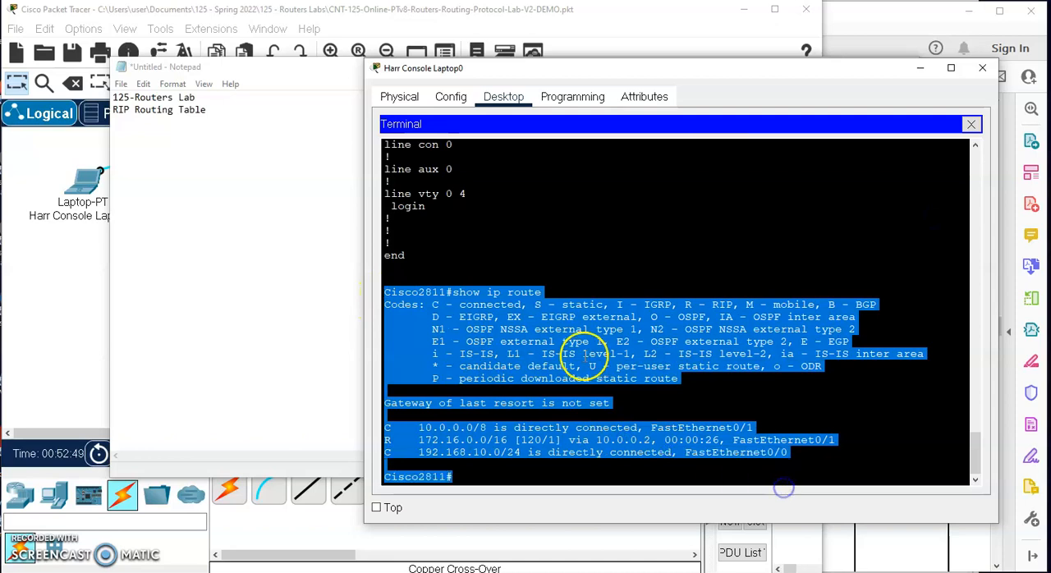
pyautogui.rightClick(570, 339)
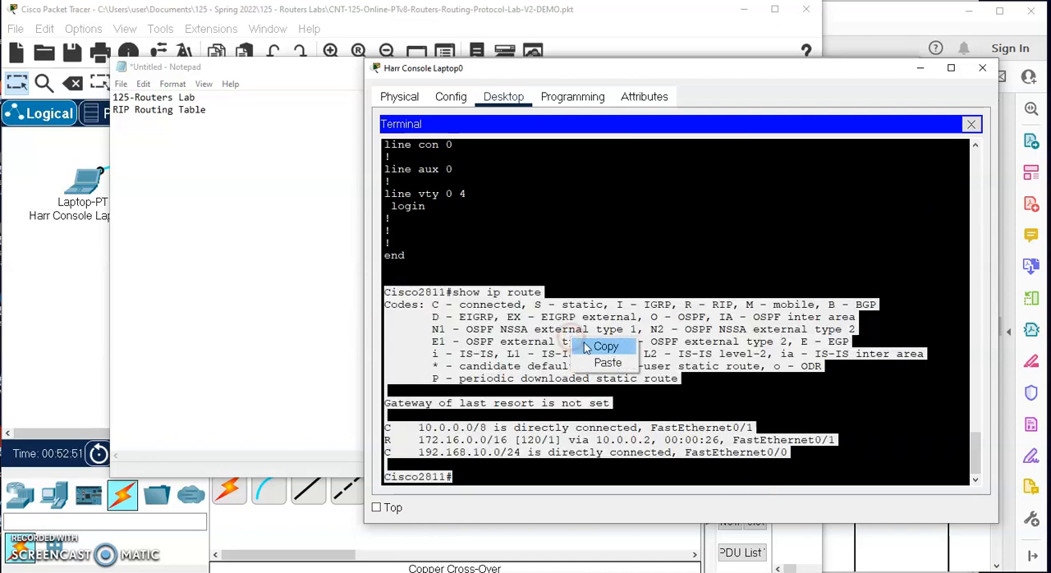
pyautogui.click(605, 345)
pyautogui.click(159, 162)
pyautogui.click(259, 107)
pyautogui.press('Return')
pyautogui.press('Return')
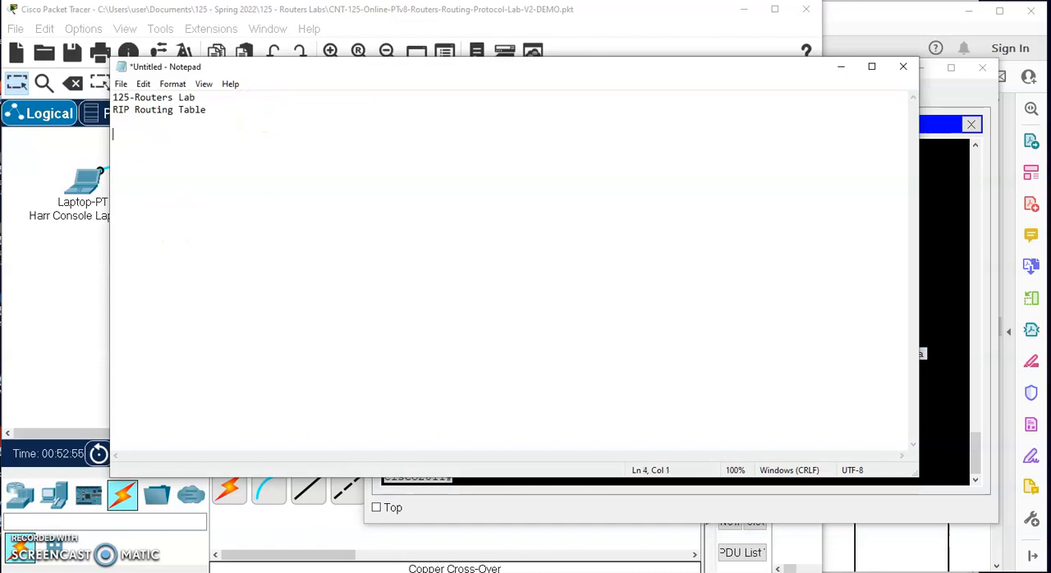
pyautogui.hotkey('ctrl', 'v')
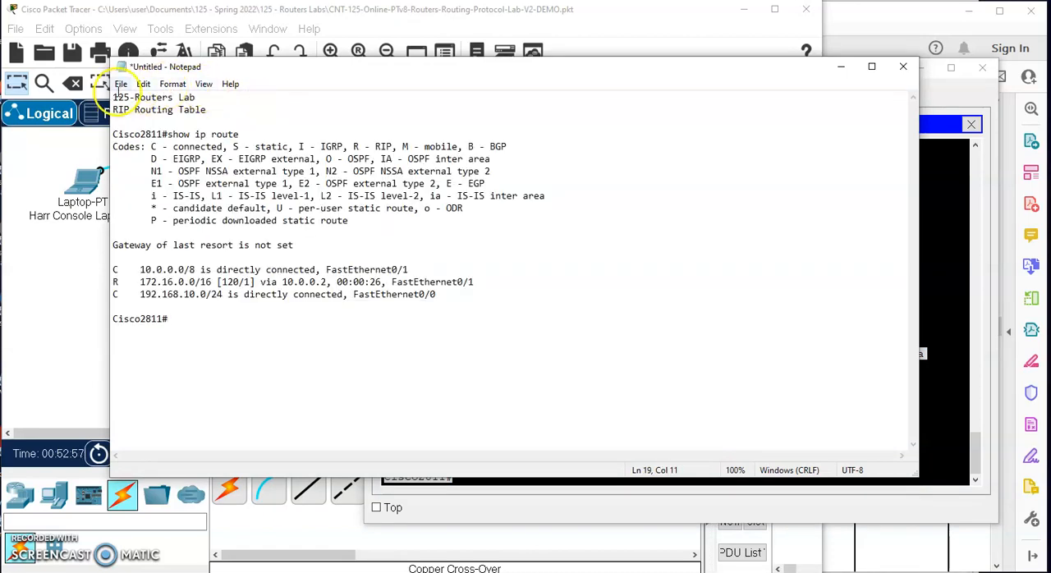
# - Save the Notepad document as 125-Rip-Routint-Table.txt in Documents > 125 - Spring 2022 > 125 - Routers Labs
pyautogui.click(120, 85)
pyautogui.click(157, 156)
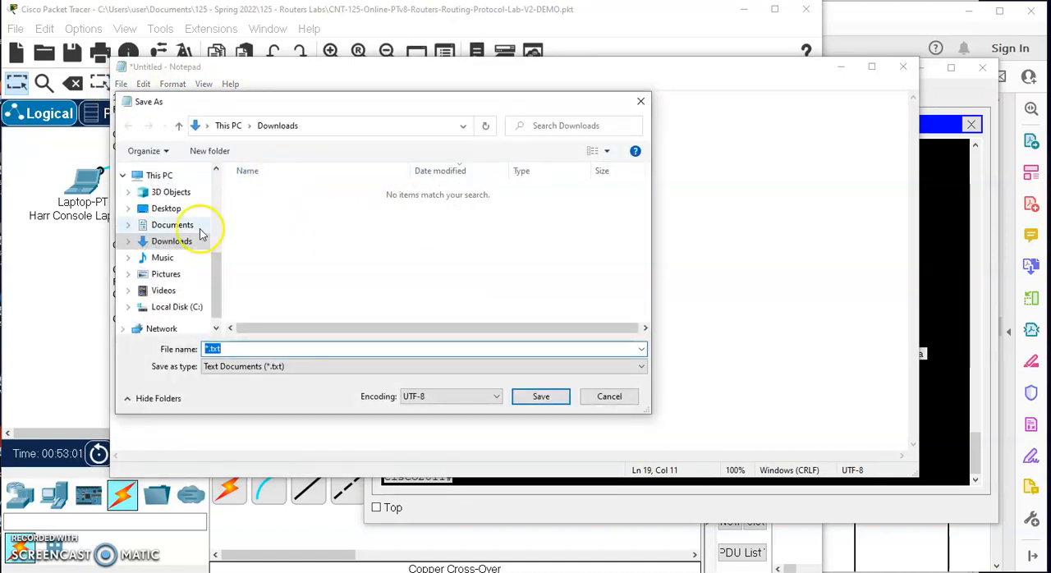
pyautogui.click(177, 228)
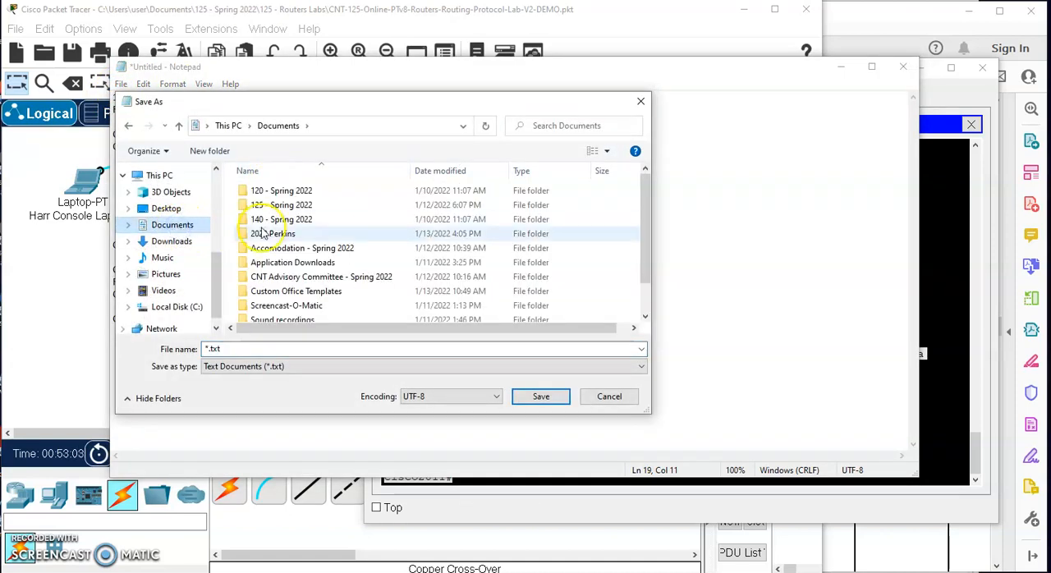
pyautogui.doubleClick(275, 205)
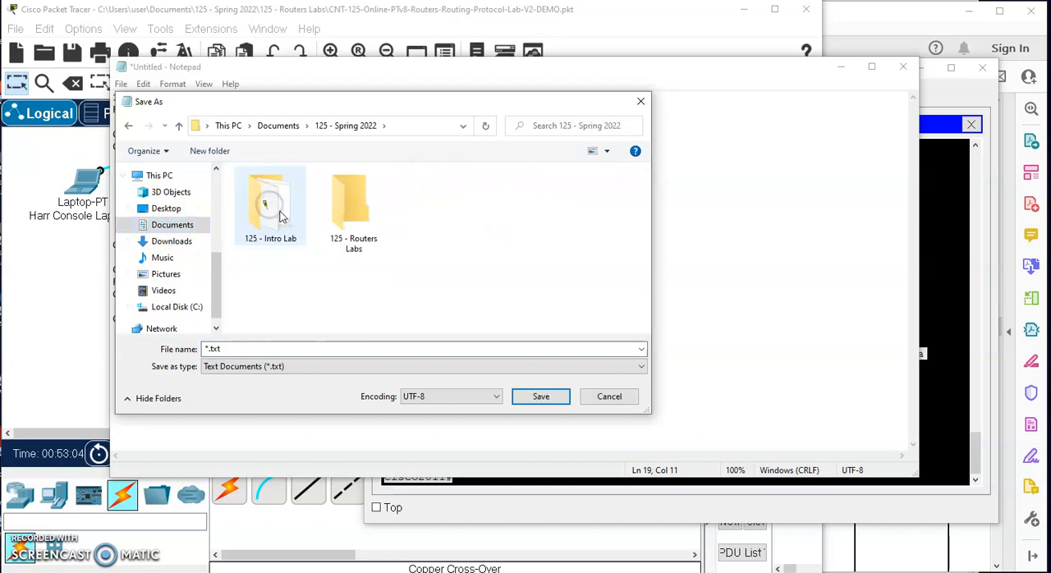
pyautogui.doubleClick(361, 215)
pyautogui.click(233, 348)
pyautogui.write('125-Rip-Rout')
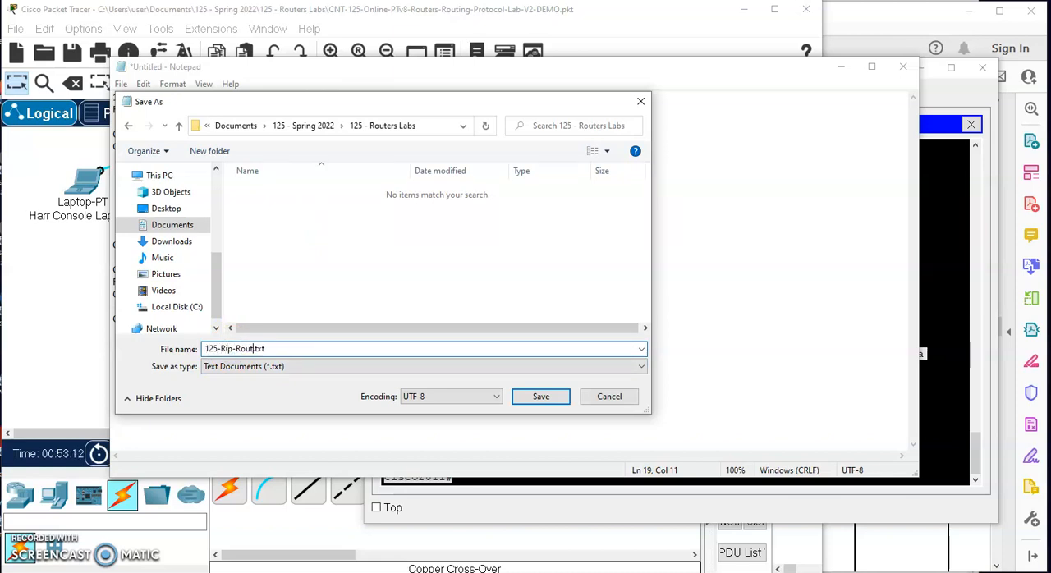
pyautogui.write('int-Table')
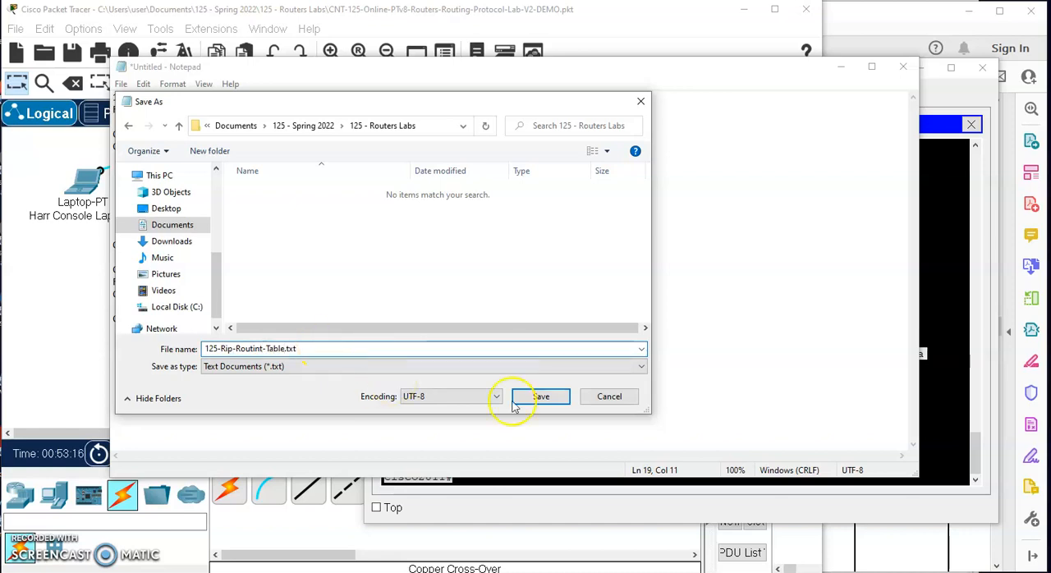
pyautogui.click(554, 402)
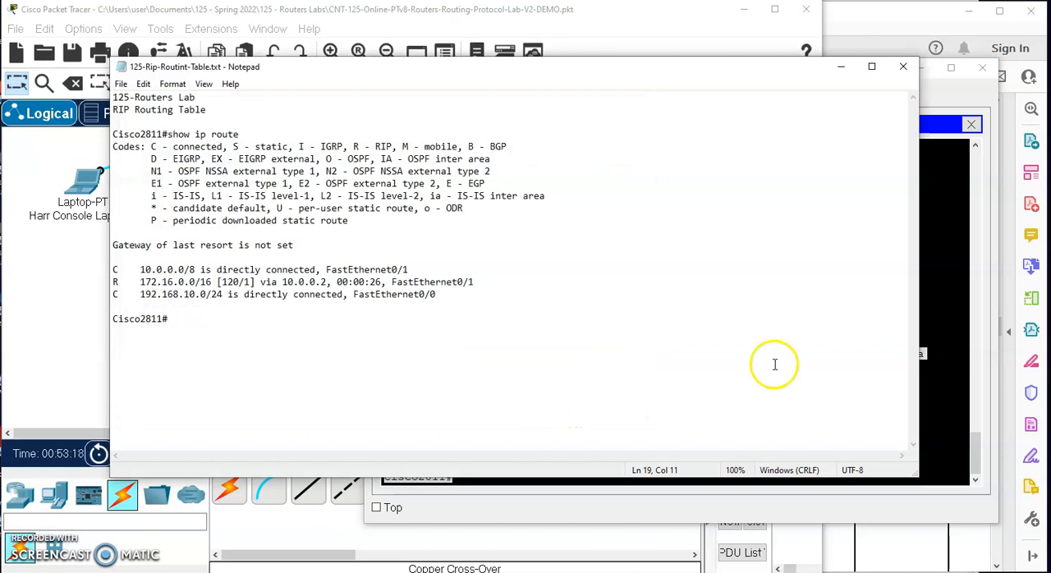
# - Check the required routing table file name in the lab instructions PDF and return to the Notepad file
pyautogui.click(938, 545)
pyautogui.scroll(-2, 749, 390)
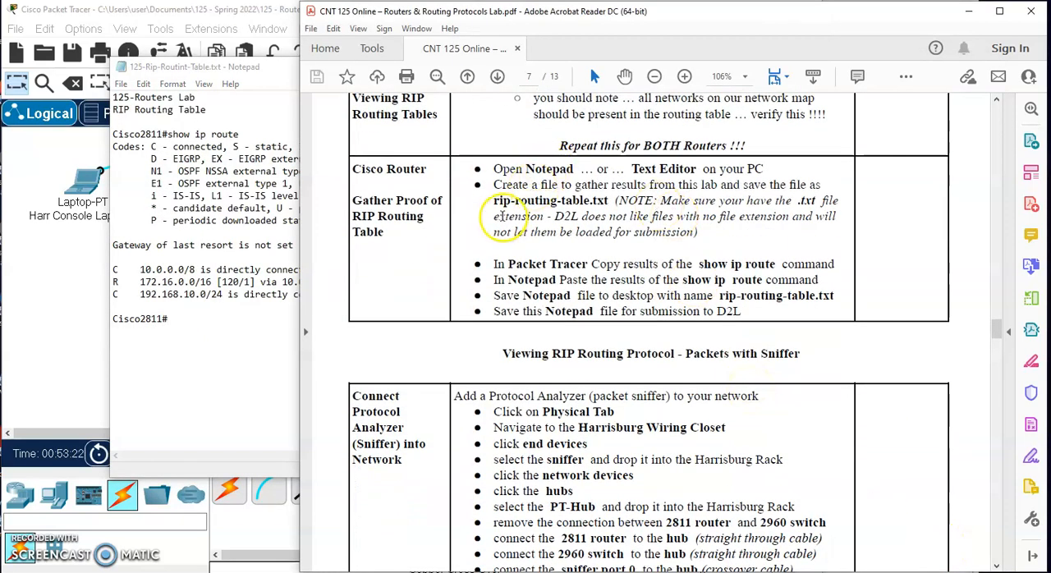
pyautogui.moveTo(493, 201); pyautogui.dragTo(707, 200)
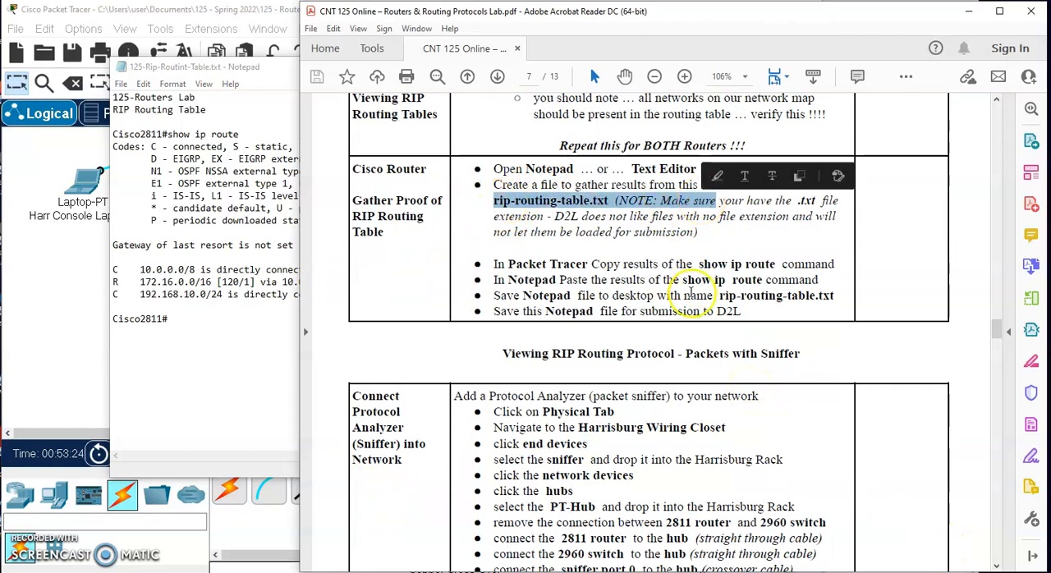
pyautogui.click(219, 359)
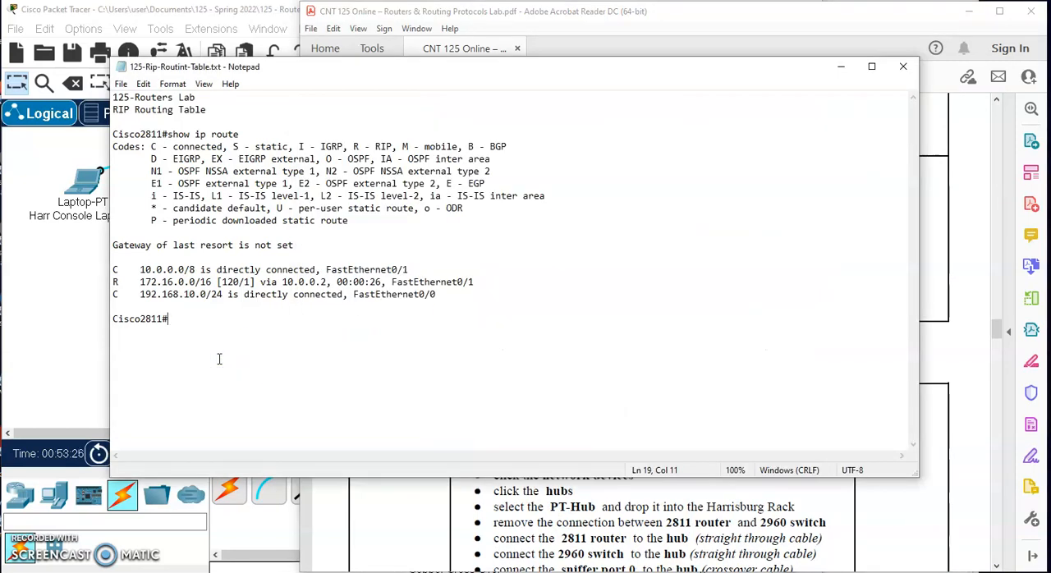
# - In Packet Tracer, close the Harr Console Laptop0 window and open a terminal session on Phil Console Laptop1 with the default port settings
pyautogui.click(63, 337)
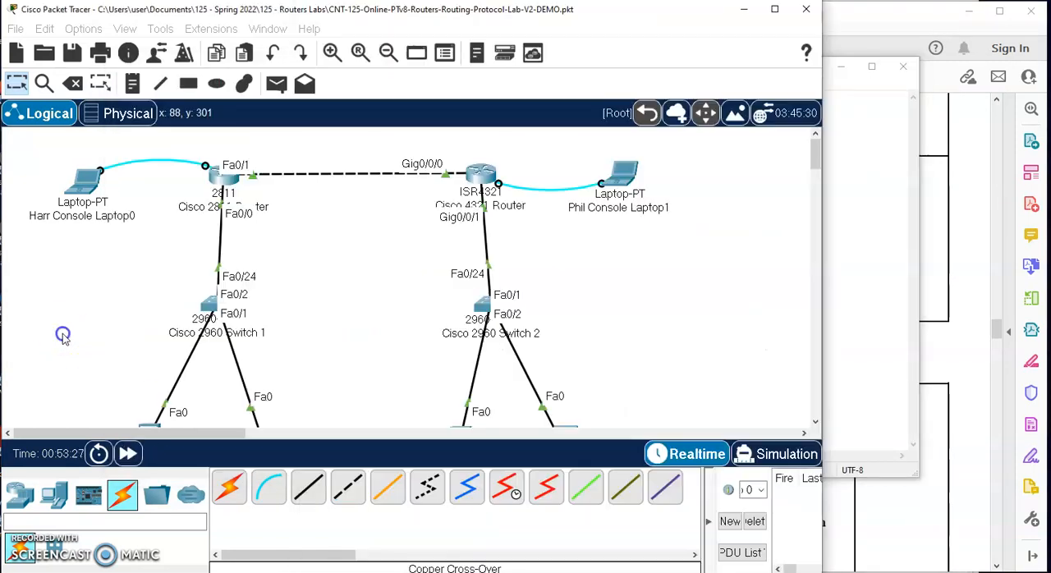
pyautogui.click(82, 181)
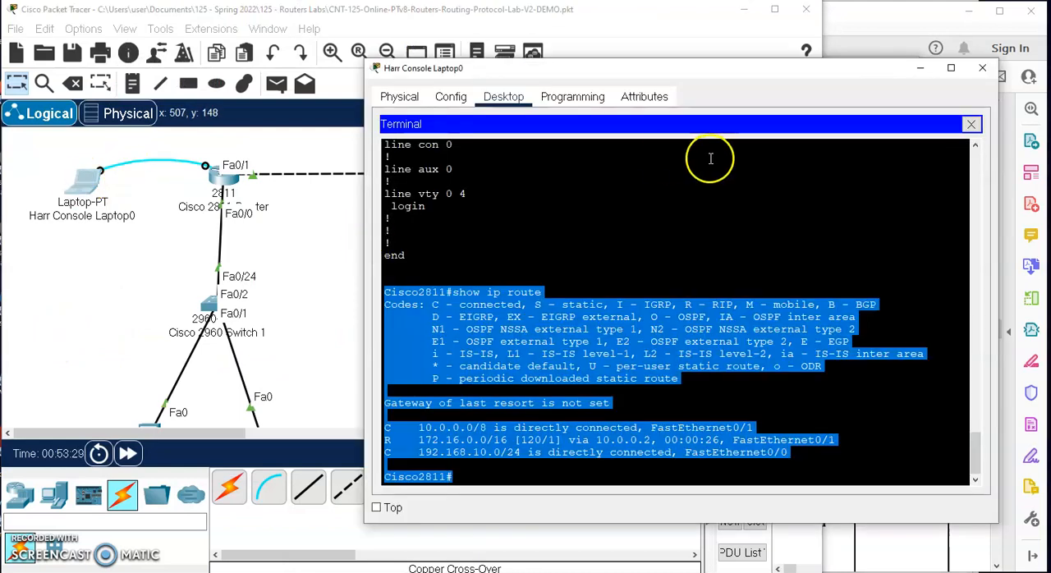
pyautogui.click(982, 67)
pyautogui.click(631, 181)
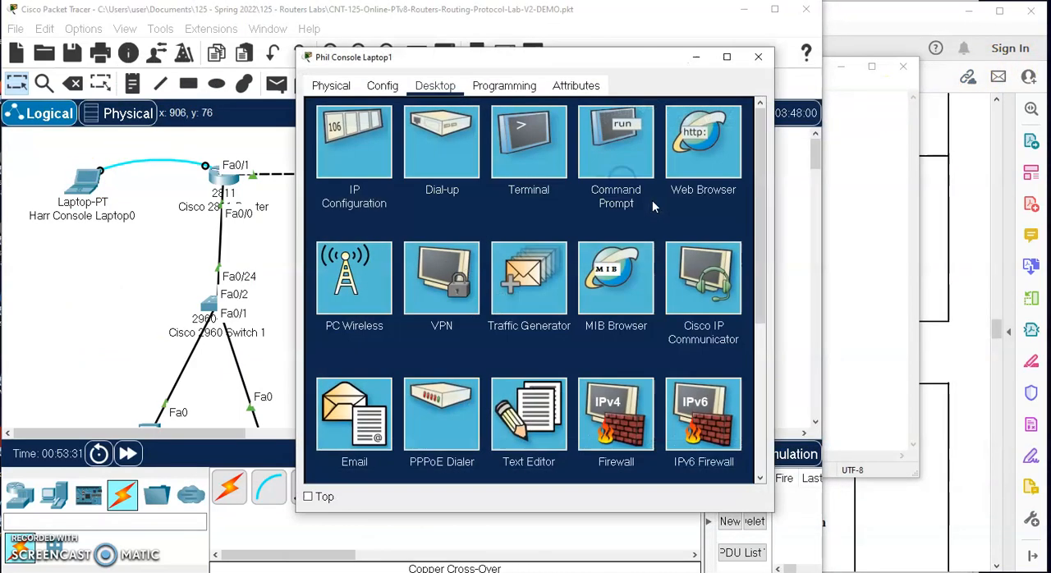
pyautogui.click(535, 145)
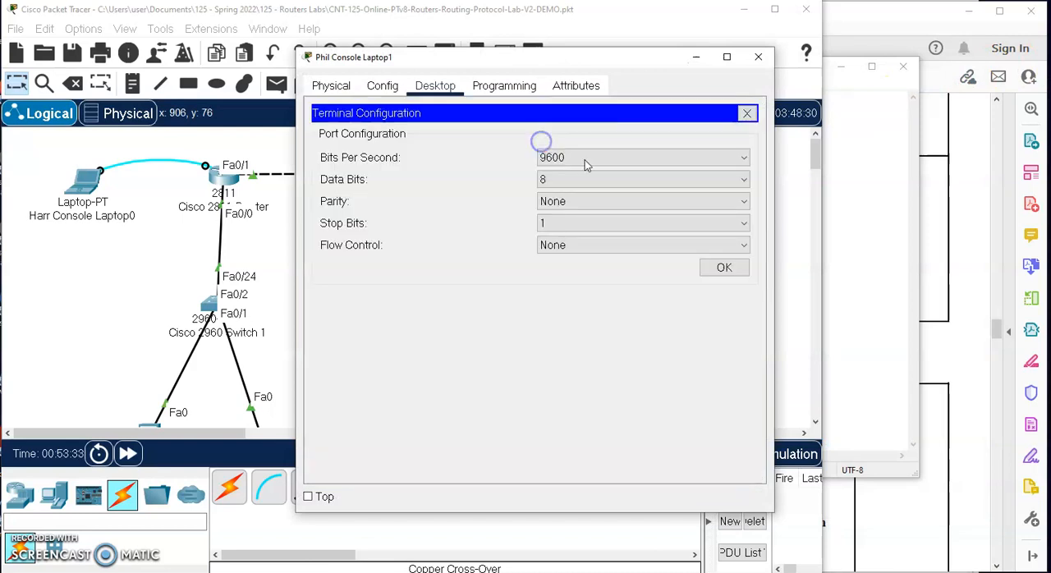
pyautogui.click(724, 269)
# - Enter privileged mode on the Cisco 4321 router and display its running configuration with sh run
pyautogui.press('Return')
pyautogui.press('Return')
pyautogui.press('Return')
pyautogui.press('Return')
pyautogui.write('ena')
pyautogui.press('Return')
pyautogui.write('sh run')
pyautogui.press('Return')
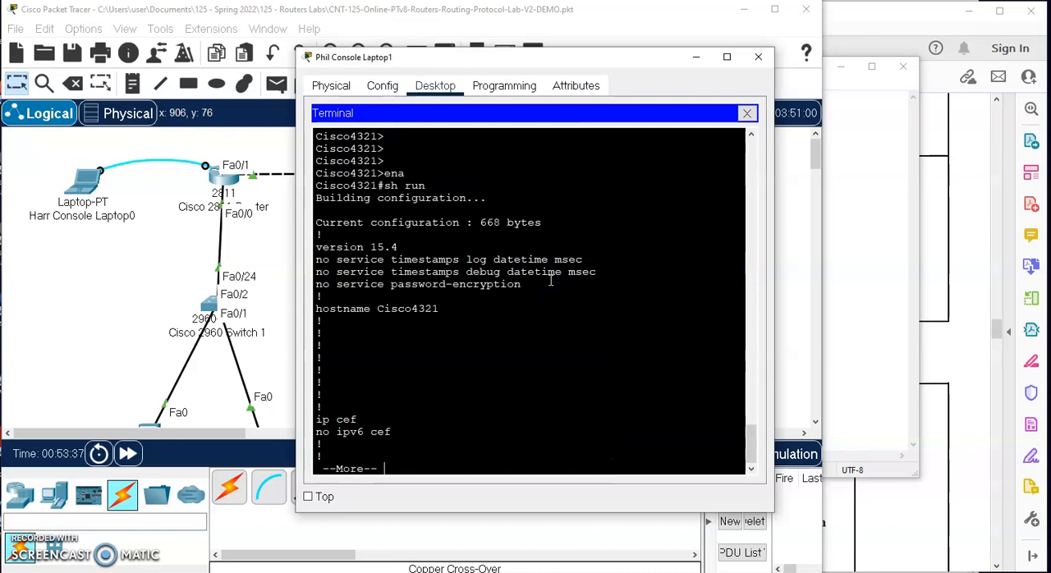
# - Page through the 4321 router's running configuration and examine the networks listed under router rip
pyautogui.press('space')
pyautogui.scroll(6, 505, 264)
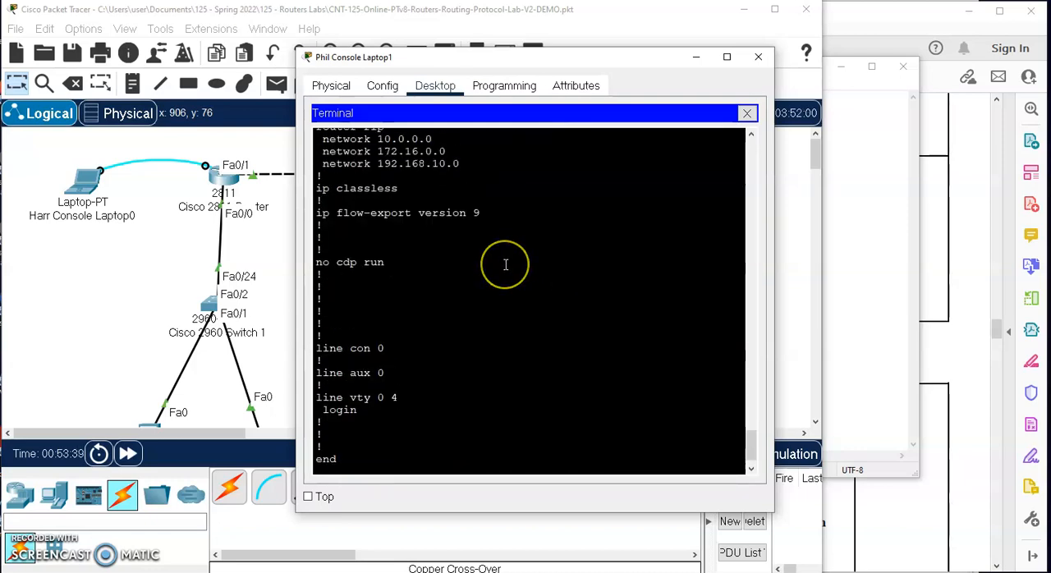
pyautogui.scroll(1, 505, 264)
pyautogui.moveTo(459, 301); pyautogui.dragTo(288, 262)
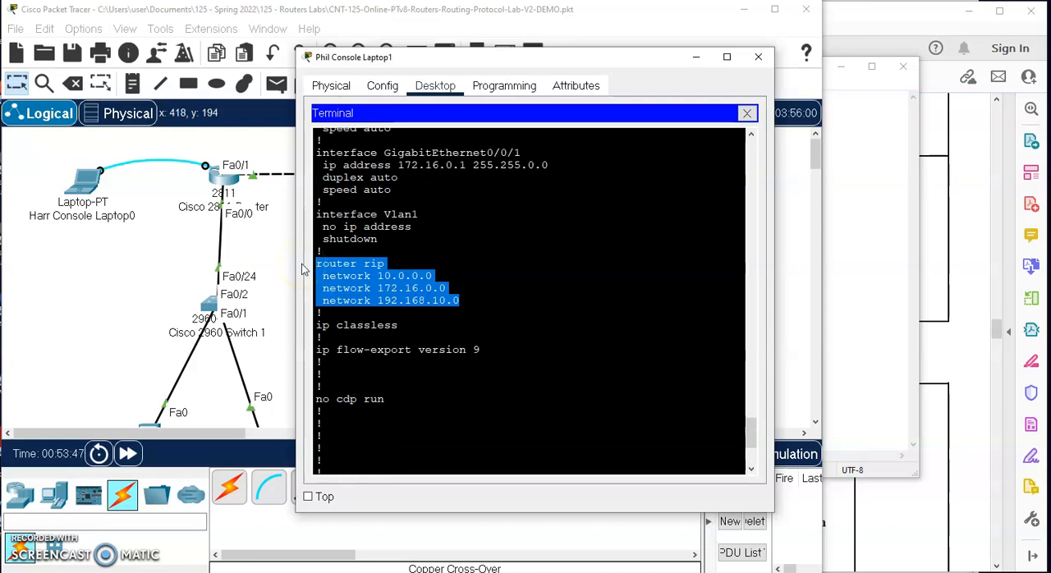
# - Run show ip route on the 4321 router and widen the terminal window to fit the routing table
pyautogui.press('space')
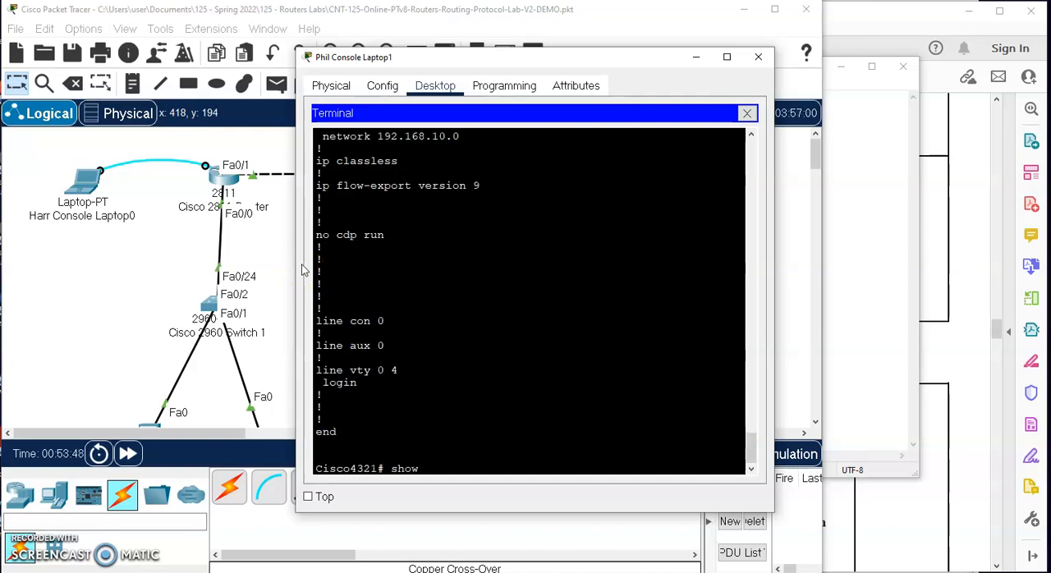
pyautogui.write('show ip route')
pyautogui.press('Return')
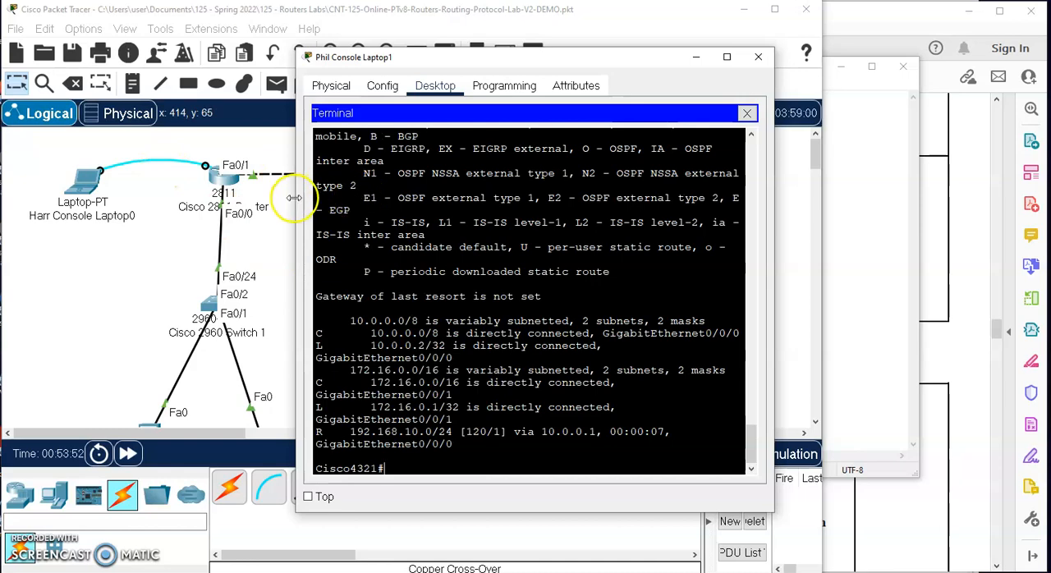
pyautogui.moveTo(294, 198); pyautogui.dragTo(110, 198)
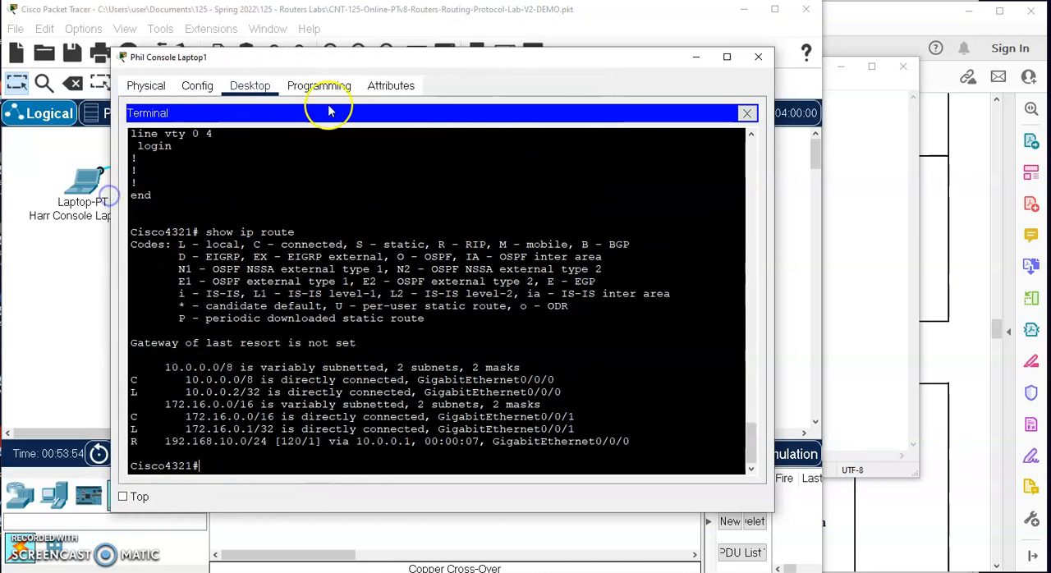
# - Reposition the Phil Console Laptop1 window and examine the 10.0.0.0, 172.16.0.0 and 192.168.10.0 networks in the 4321 routing table
pyautogui.moveTo(407, 51); pyautogui.dragTo(636, 247)
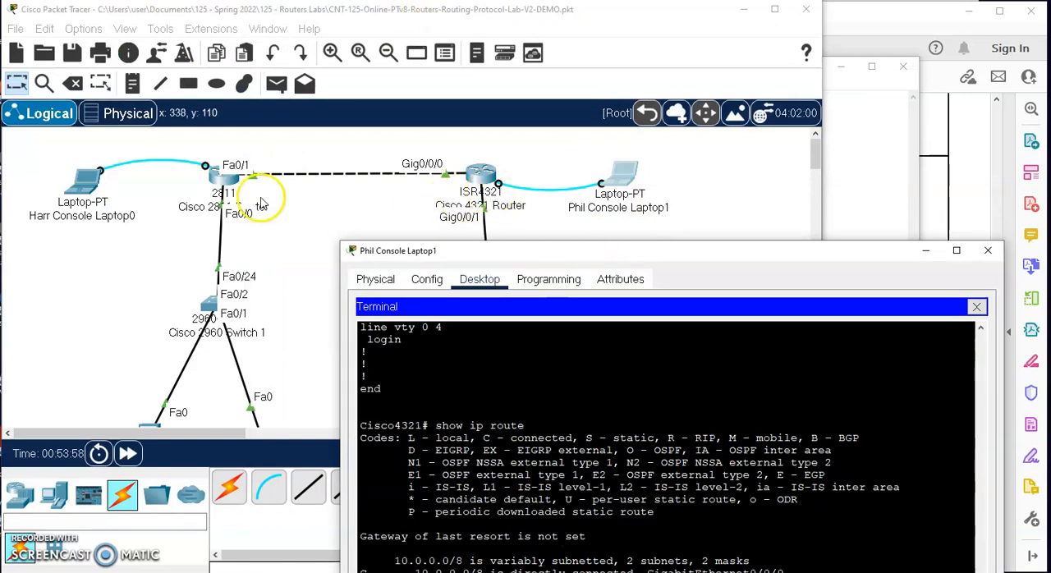
pyautogui.moveTo(581, 252); pyautogui.dragTo(446, 36)
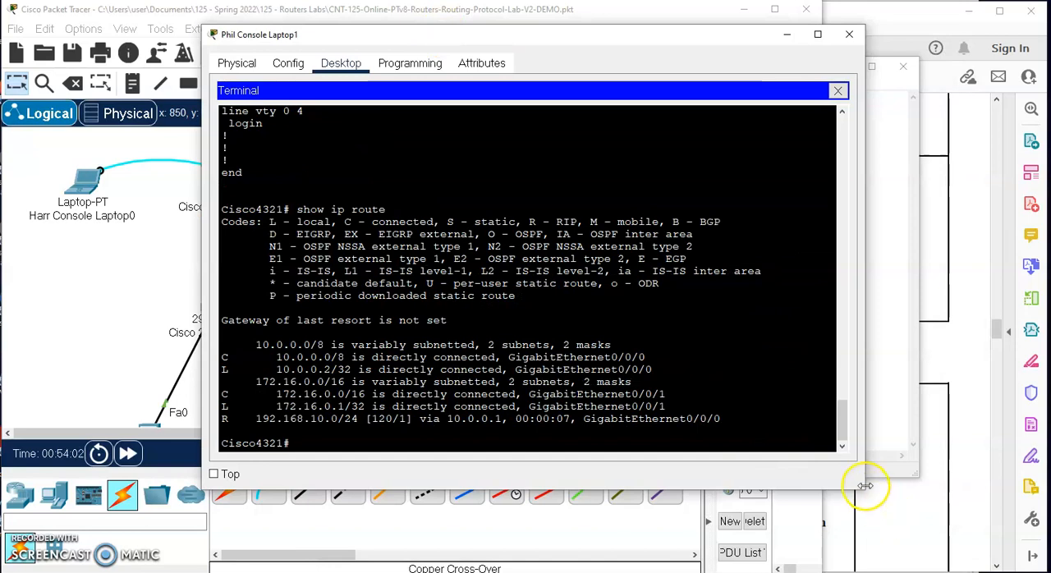
pyautogui.moveTo(862, 491); pyautogui.dragTo(937, 503)
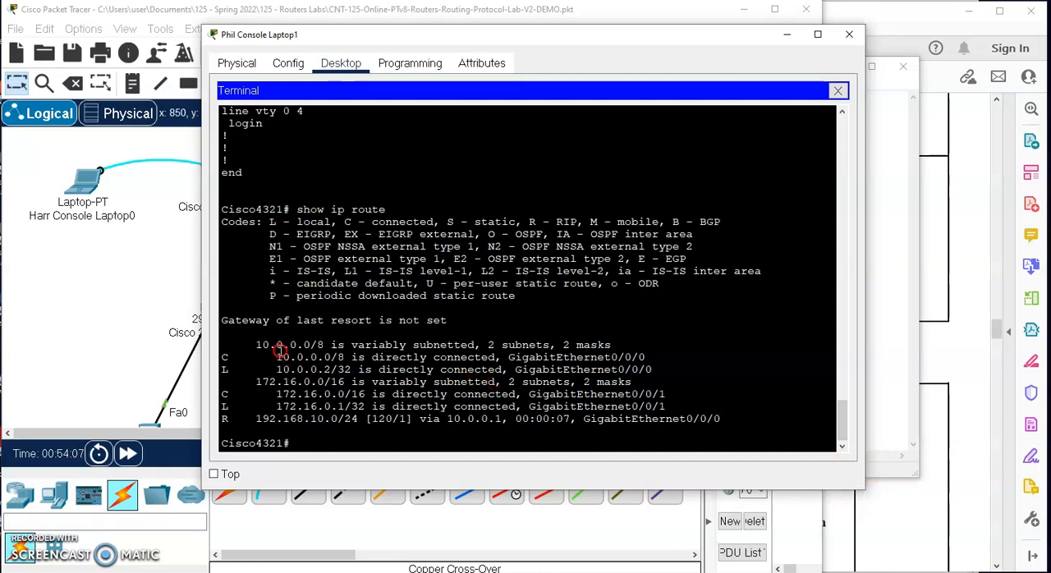
pyautogui.moveTo(257, 346); pyautogui.dragTo(388, 369)
pyautogui.moveTo(256, 381); pyautogui.dragTo(378, 406)
pyautogui.moveTo(257, 418); pyautogui.dragTo(334, 427)
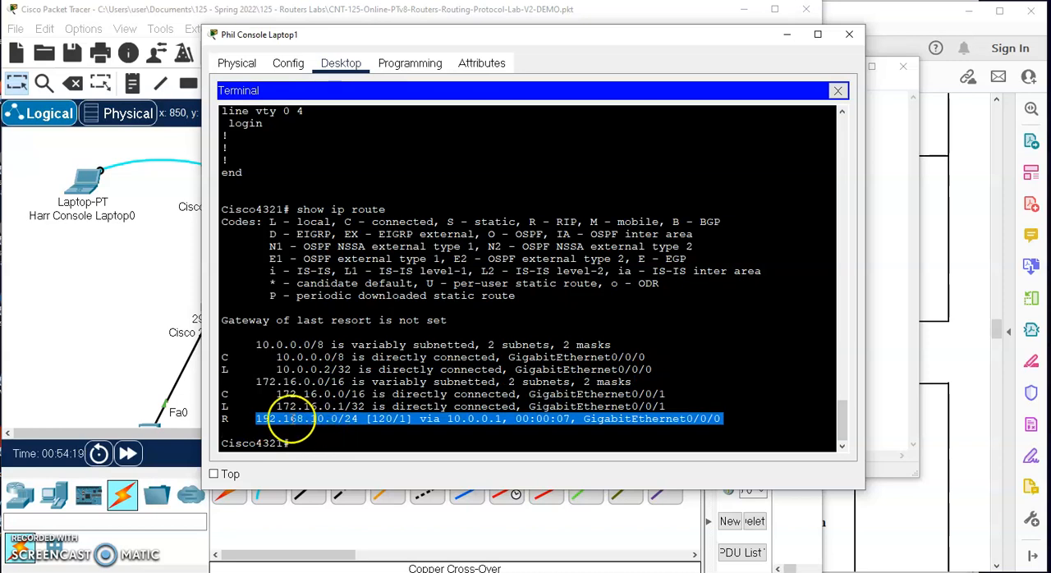
# - Examine the 10.0.0.0/8 route group, comparing its connected network entry with the local 10.0.0.2/32 interface entry
pyautogui.moveTo(251, 345); pyautogui.dragTo(663, 365)
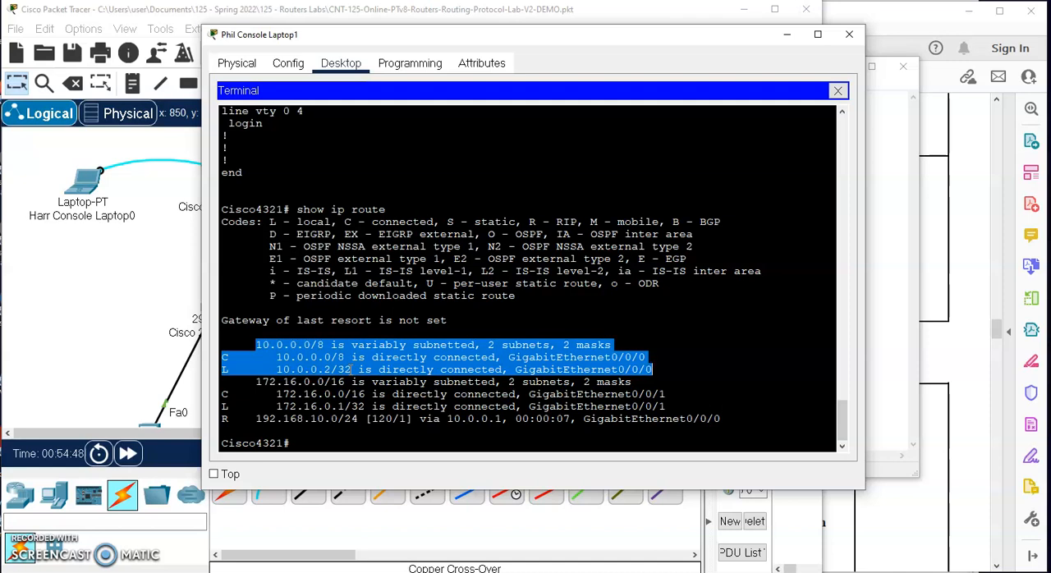
pyautogui.click(345, 359)
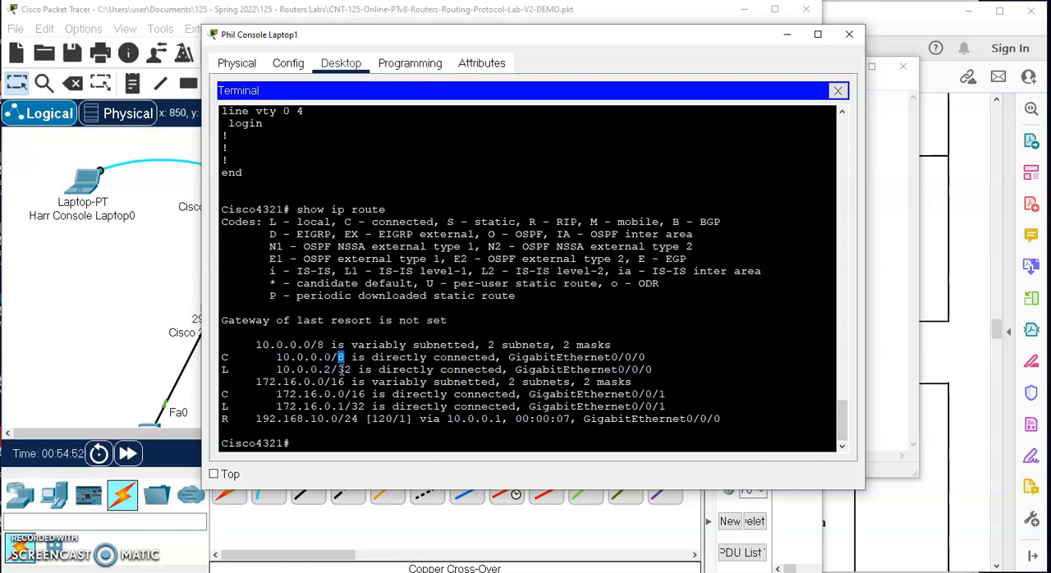
pyautogui.moveTo(353, 369); pyautogui.dragTo(283, 370)
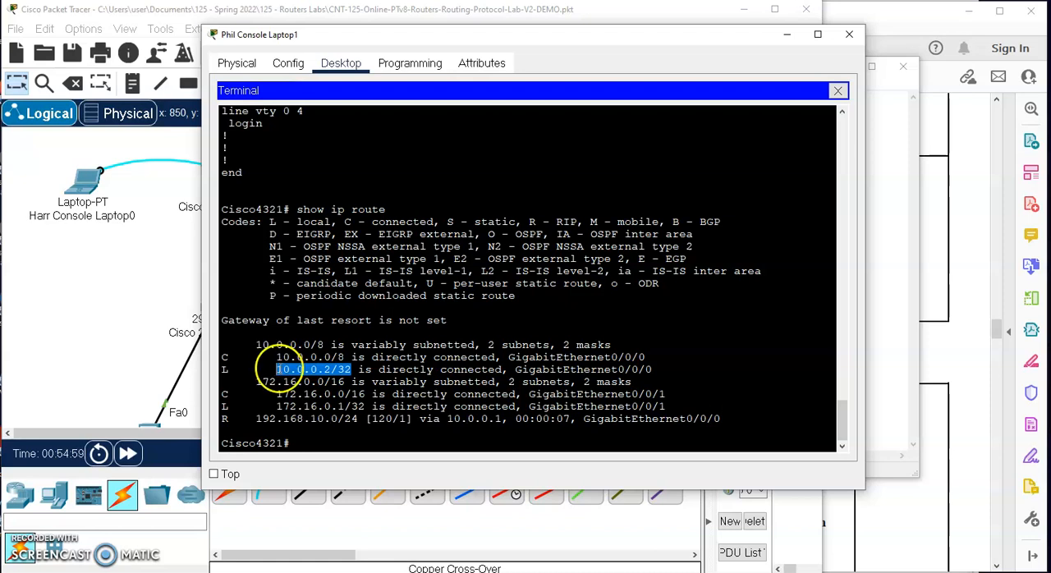
pyautogui.click(277, 369)
pyautogui.moveTo(278, 369); pyautogui.dragTo(330, 370)
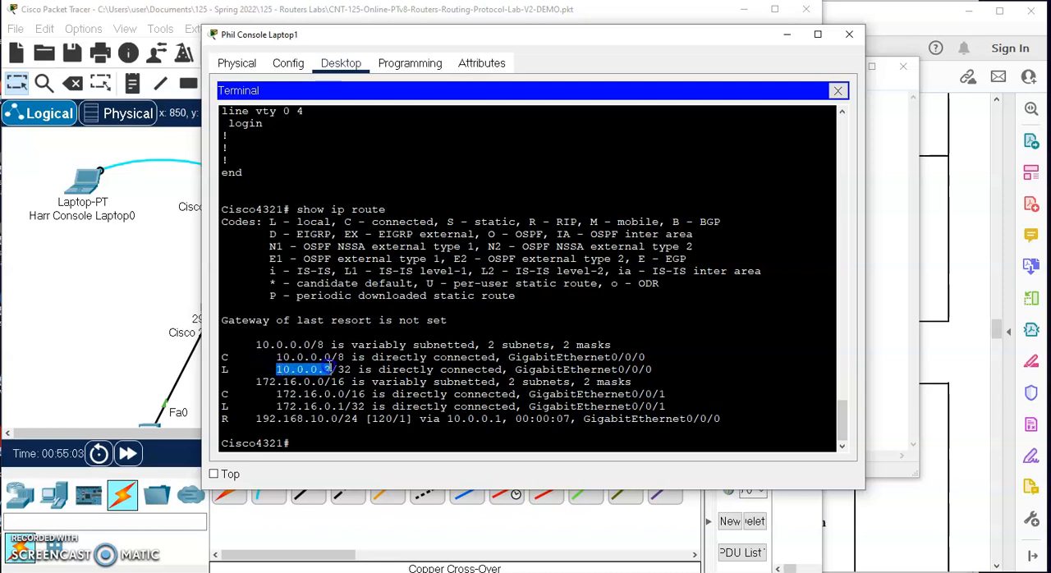
# - Examine the 172.16.0.0/16 entries and the RIP route to 192.168.10.0/24, including its administrative distance and metric
pyautogui.moveTo(253, 381); pyautogui.dragTo(669, 412)
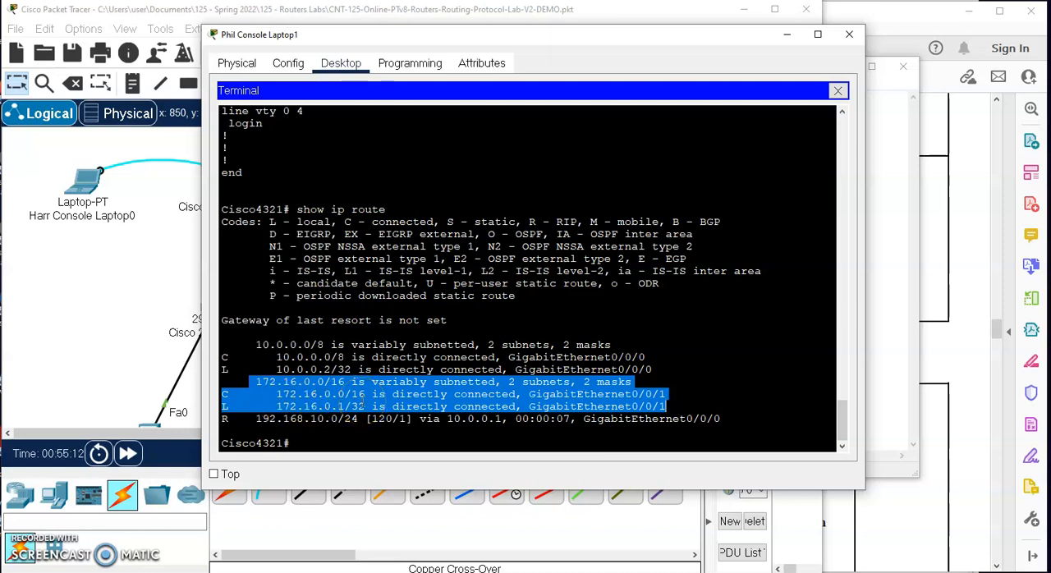
pyautogui.moveTo(726, 418); pyautogui.dragTo(224, 412)
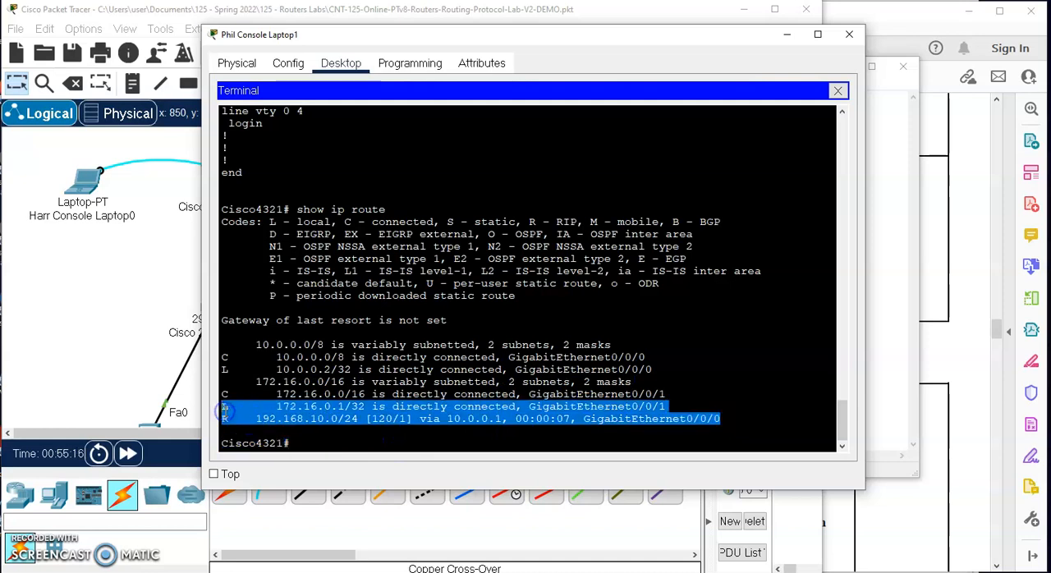
pyautogui.click(308, 417)
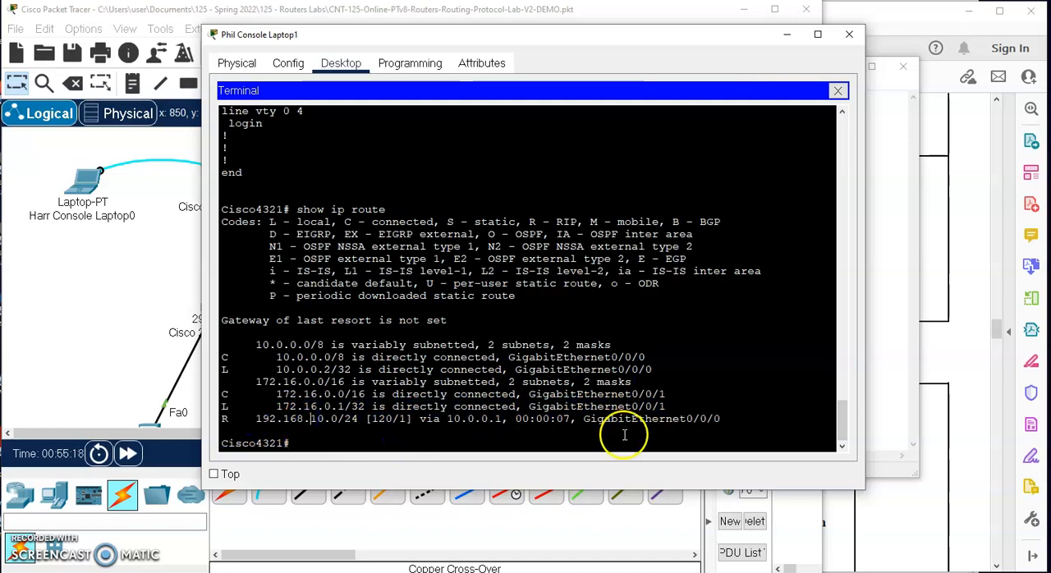
pyautogui.moveTo(720, 419); pyautogui.dragTo(392, 419)
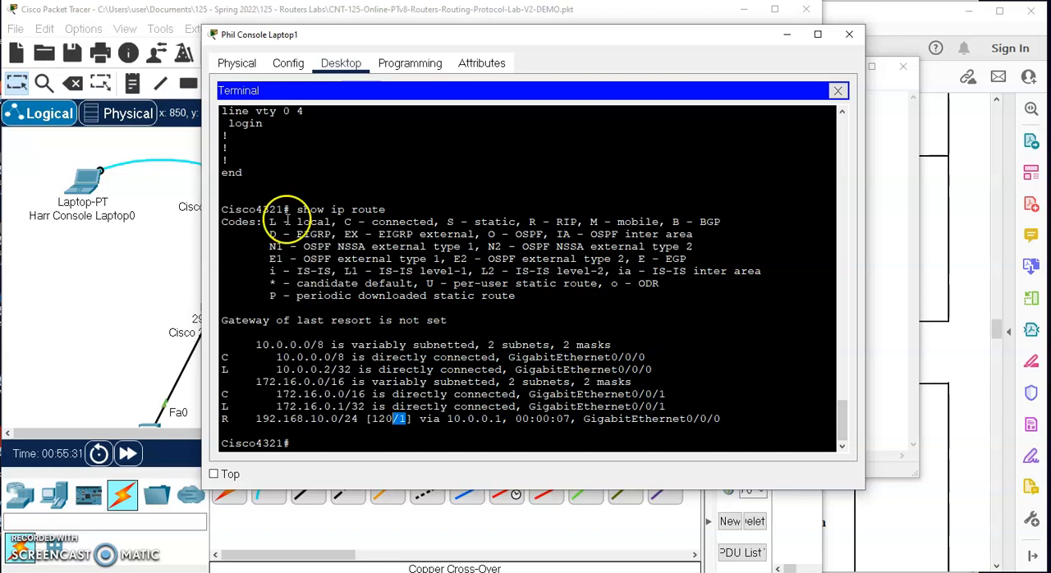
pyautogui.rightClick(664, 385)
pyautogui.click(727, 424)
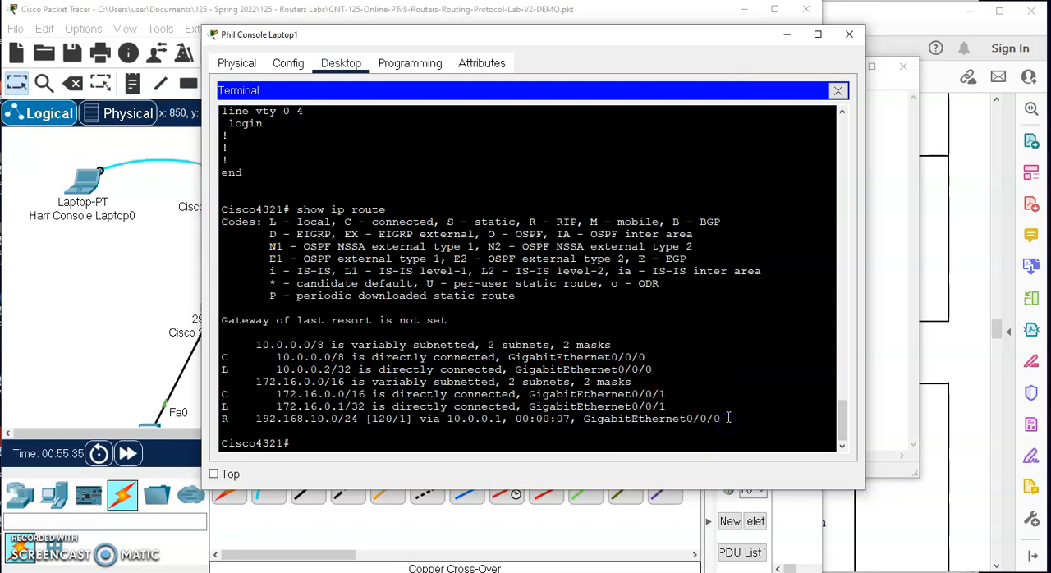
pyautogui.rightClick(369, 294)
pyautogui.click(223, 210)
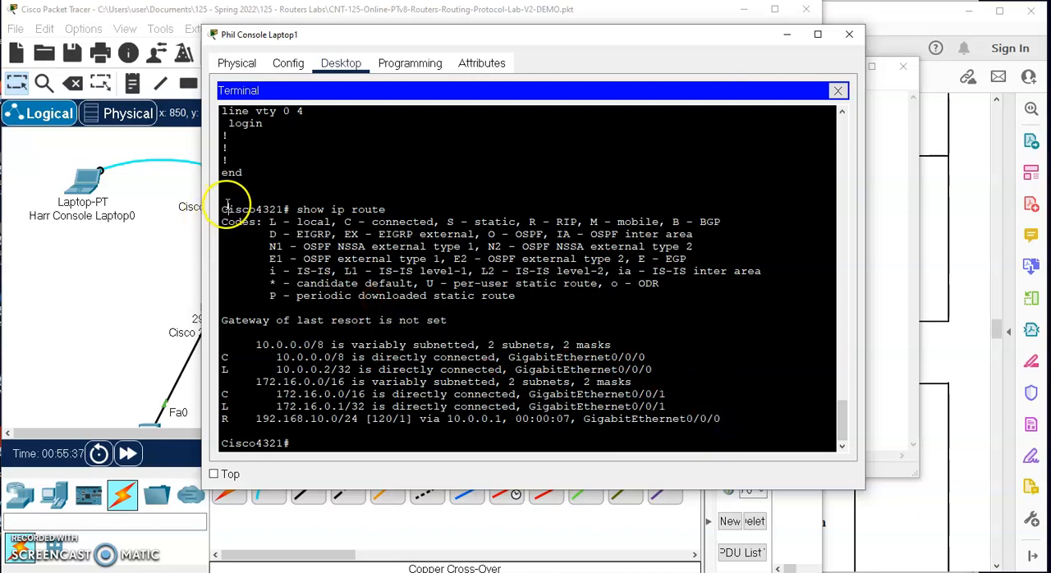
pyautogui.rightClick(386, 294)
pyautogui.click(223, 210)
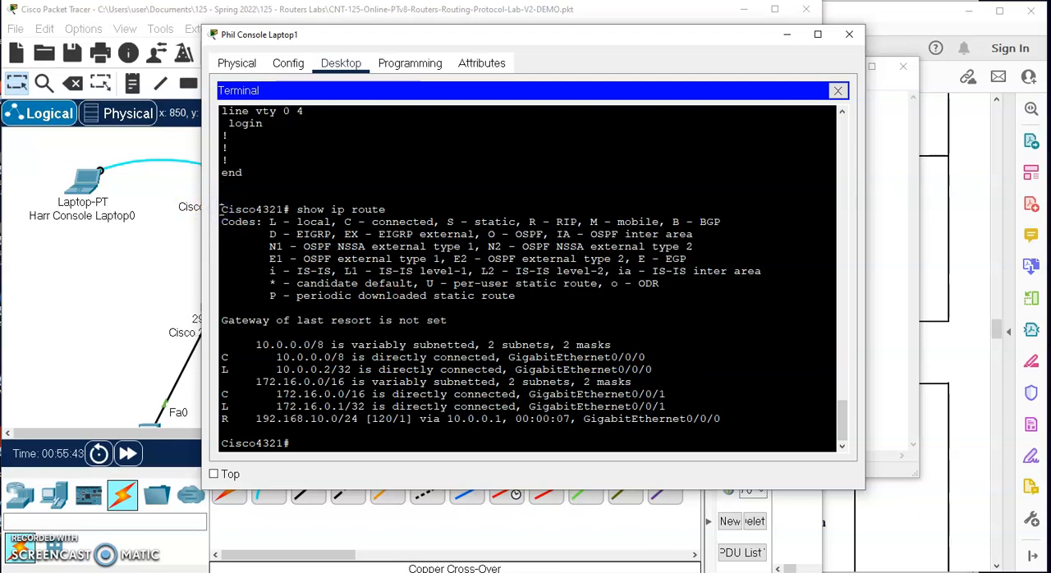
# - Copy the 4321 router's show ip route command and its full output from the terminal
pyautogui.click(225, 37)
pyautogui.moveTo(250, 39); pyautogui.dragTo(262, 24)
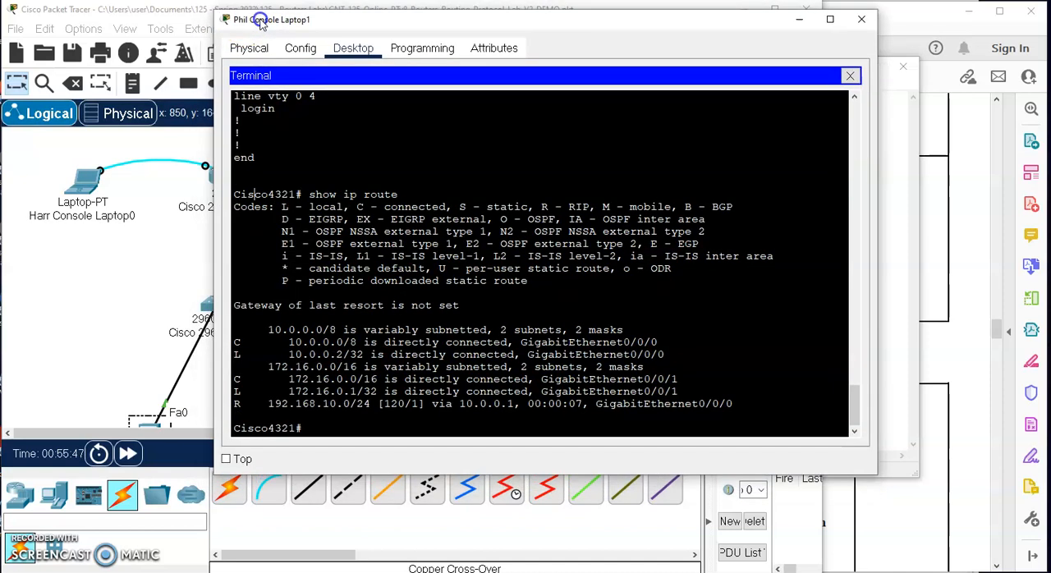
pyautogui.moveTo(236, 193); pyautogui.dragTo(693, 414)
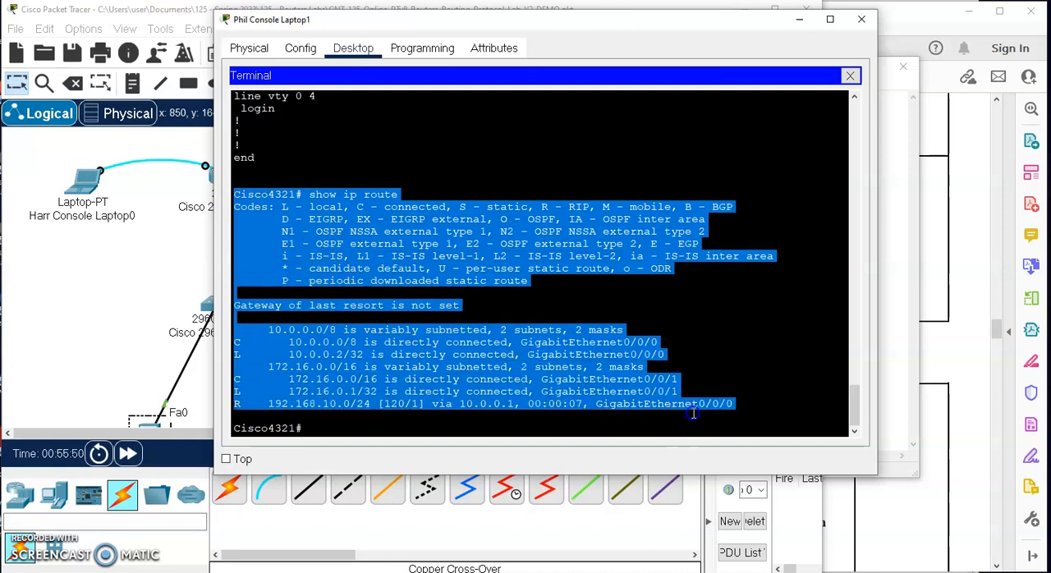
pyautogui.rightClick(532, 338)
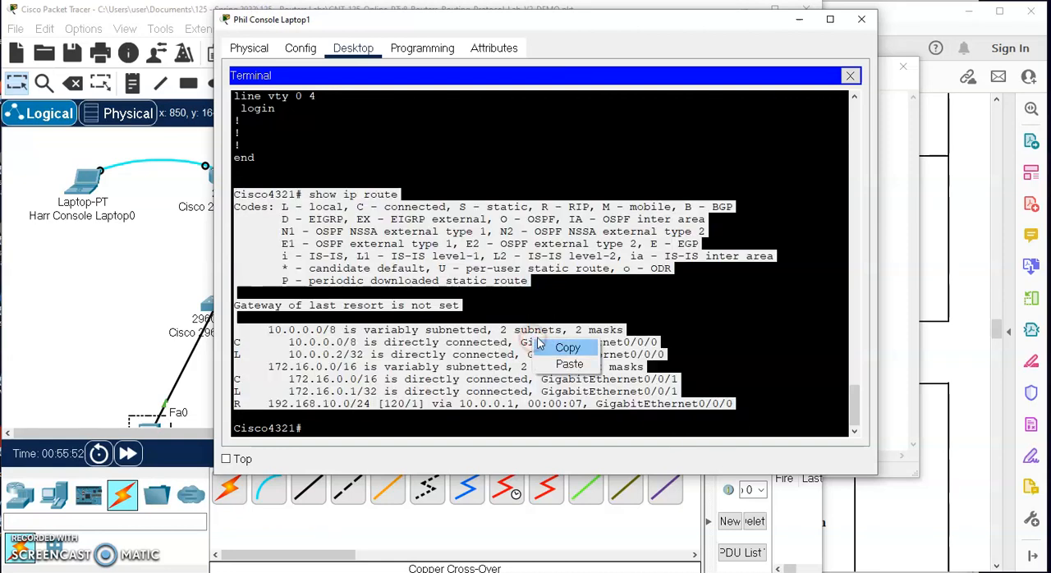
pyautogui.click(564, 347)
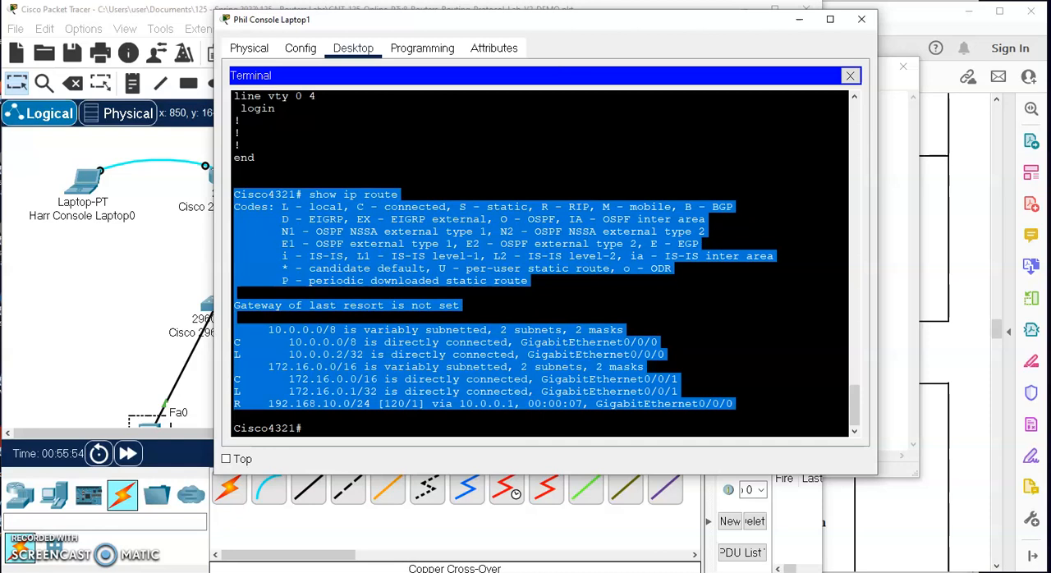
# - Switch to Notepad, paste the 4321 output below the Cisco2811 routing table in 125-Rip-Routint-Table.txt and save the file
pyautogui.click(283, 572)
pyautogui.click(202, 358)
pyautogui.press('Return')
pyautogui.press('Return')
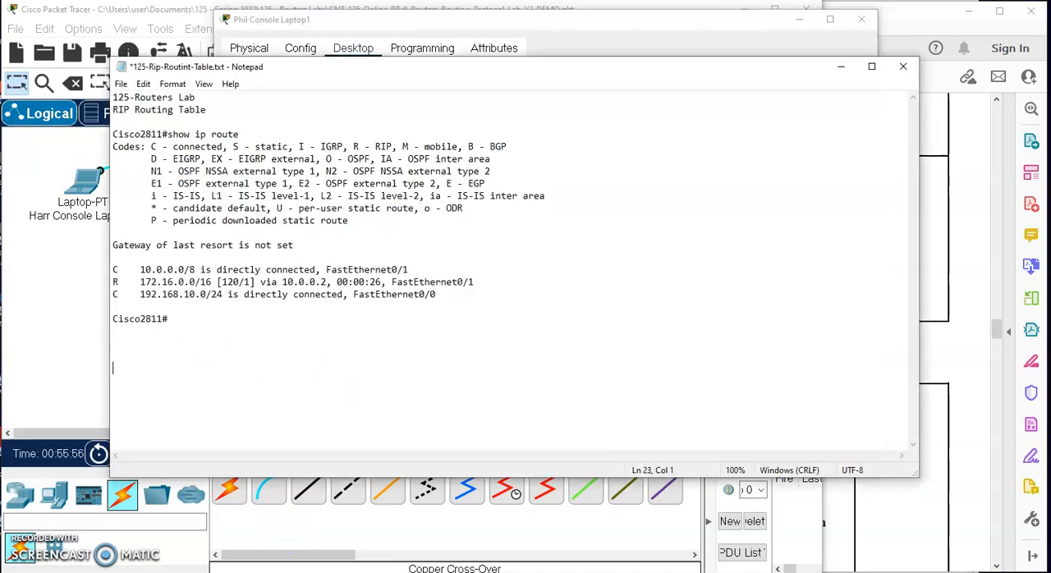
pyautogui.hotkey('ctrl', 'v')
pyautogui.hotkey('ctrl', 's')
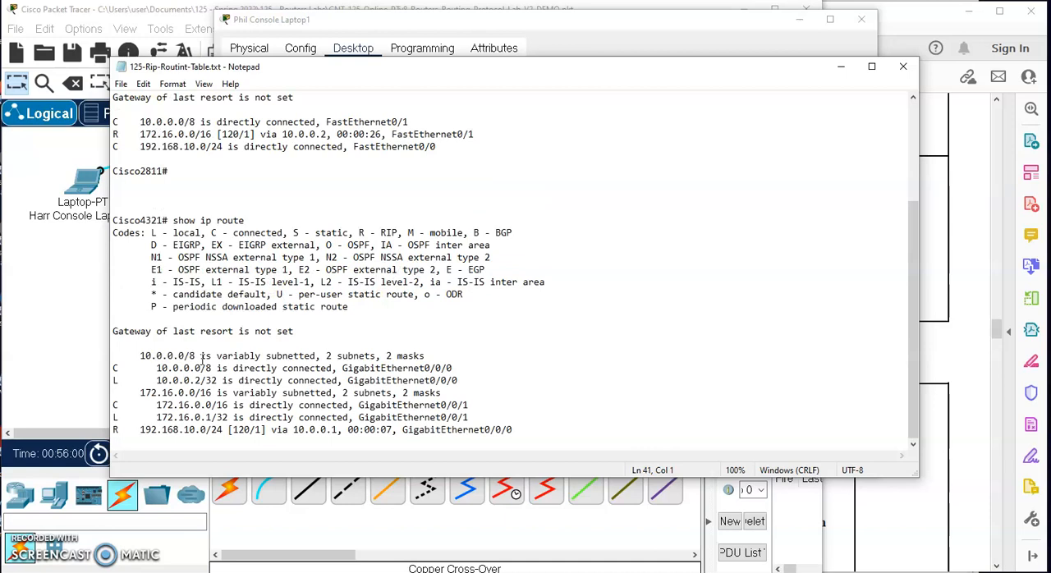
# - Switch to the lab PDF in Acrobat Reader and read the instructions for connecting the protocol analyzer into the network
pyautogui.click(965, 306)
pyautogui.scroll(-1, 771, 333)
pyautogui.scroll(-5, 772, 333)
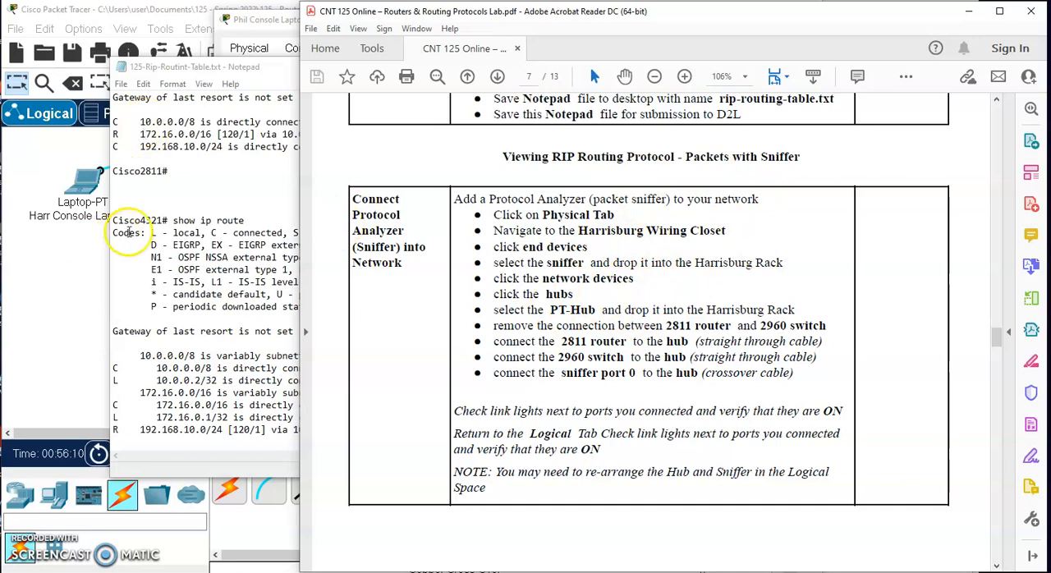
# - Close the Notepad file and the Phil Console Laptop1 window, and save the Packet Tracer lab file
pyautogui.click(209, 66)
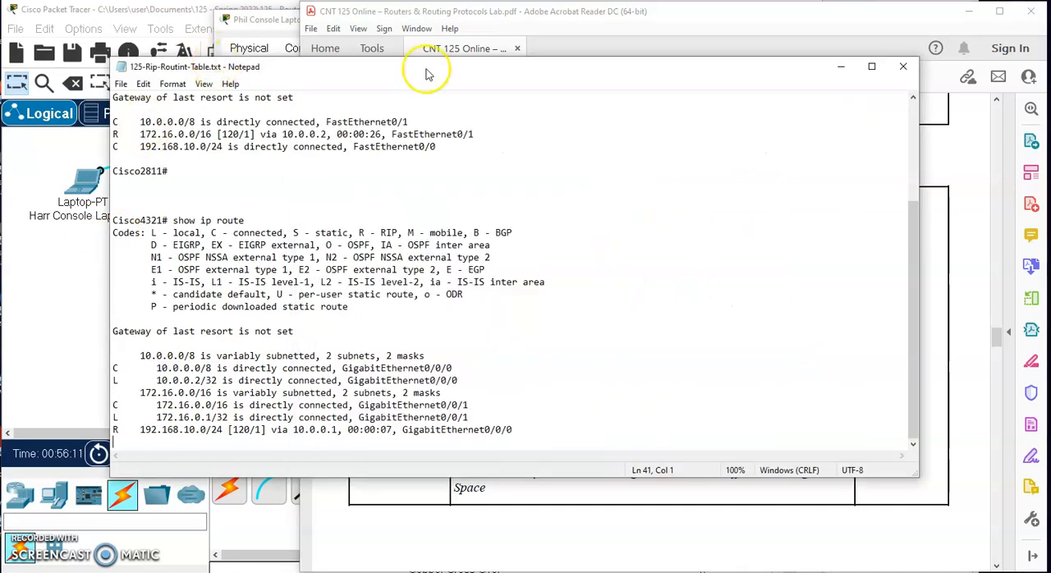
pyautogui.click(902, 68)
pyautogui.click(263, 19)
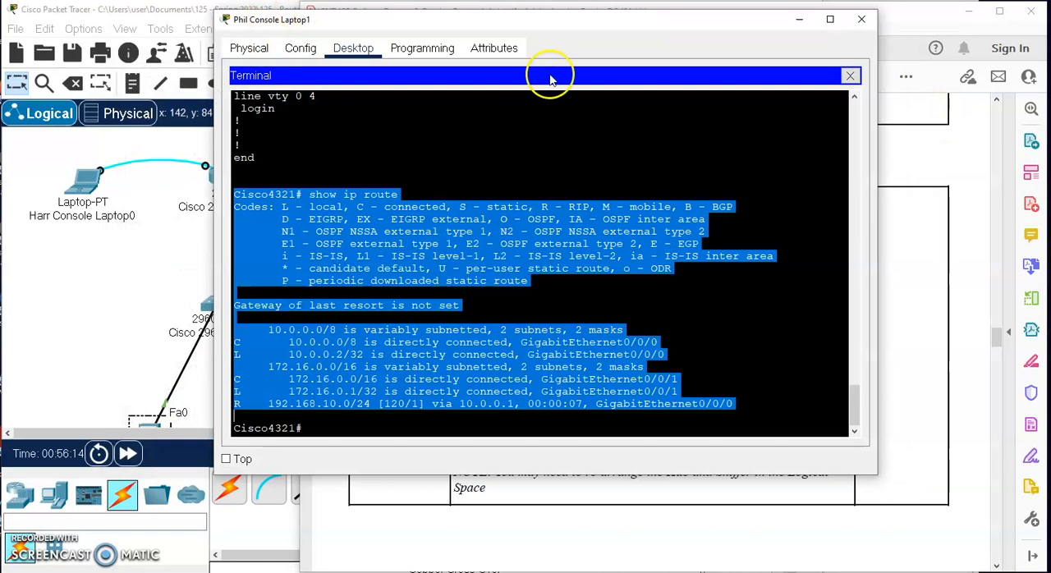
pyautogui.click(859, 23)
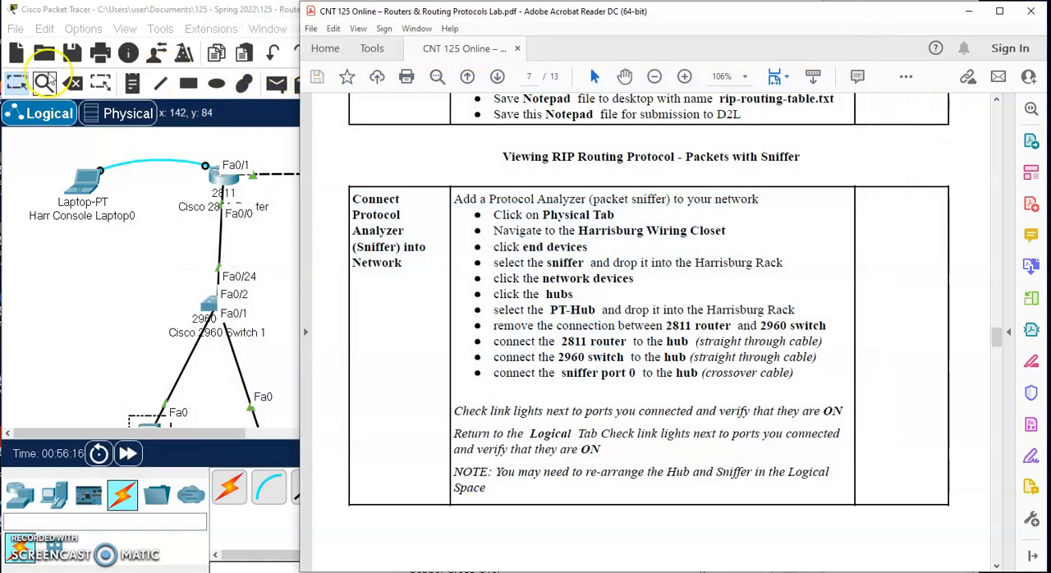
pyautogui.click(76, 54)
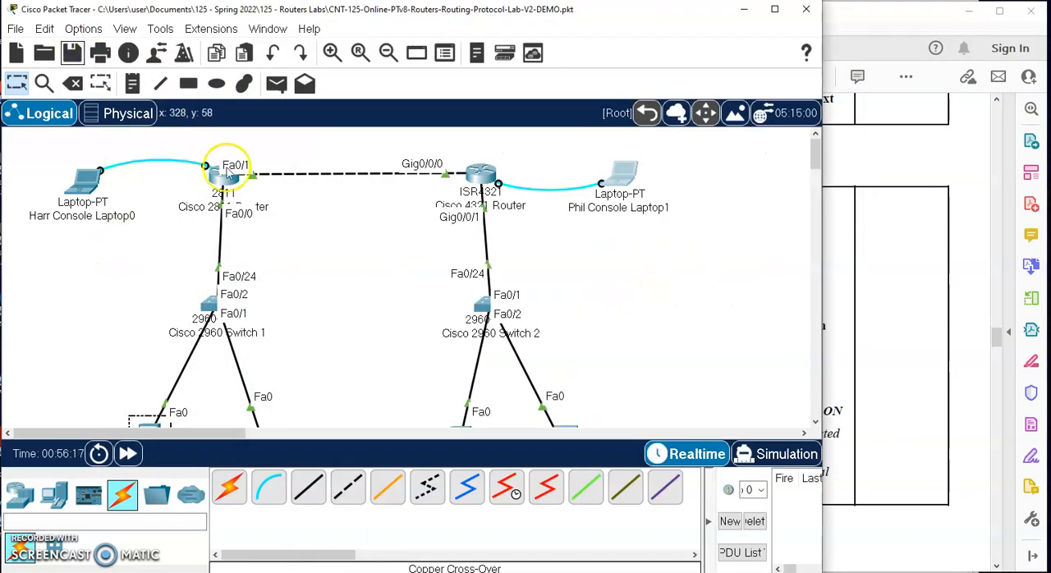
# - Switch to the physical workspace and show the Harrisburg Wiring Closet rack with free space below the patch panel
pyautogui.click(121, 111)
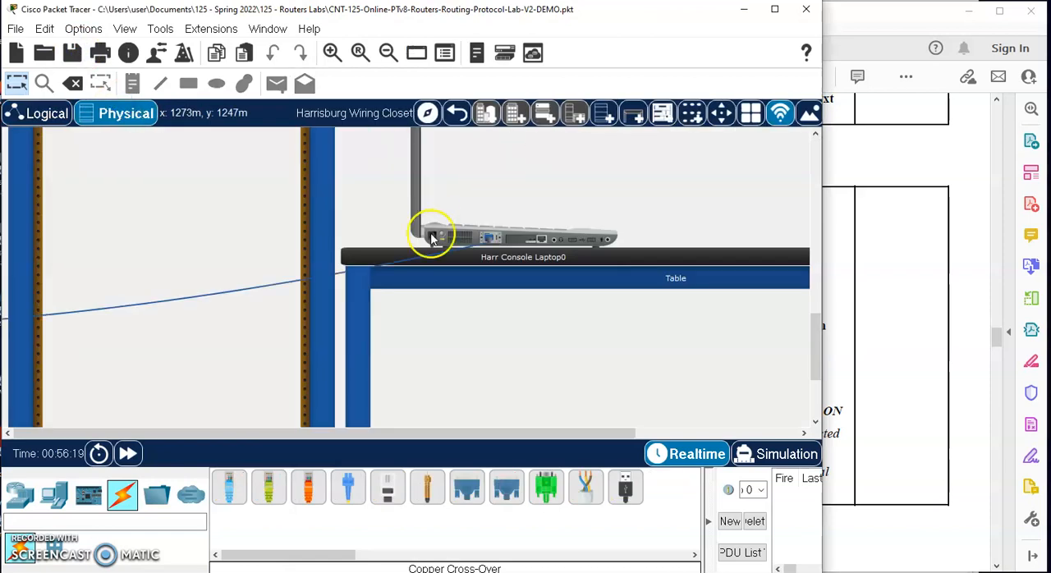
pyautogui.click(458, 114)
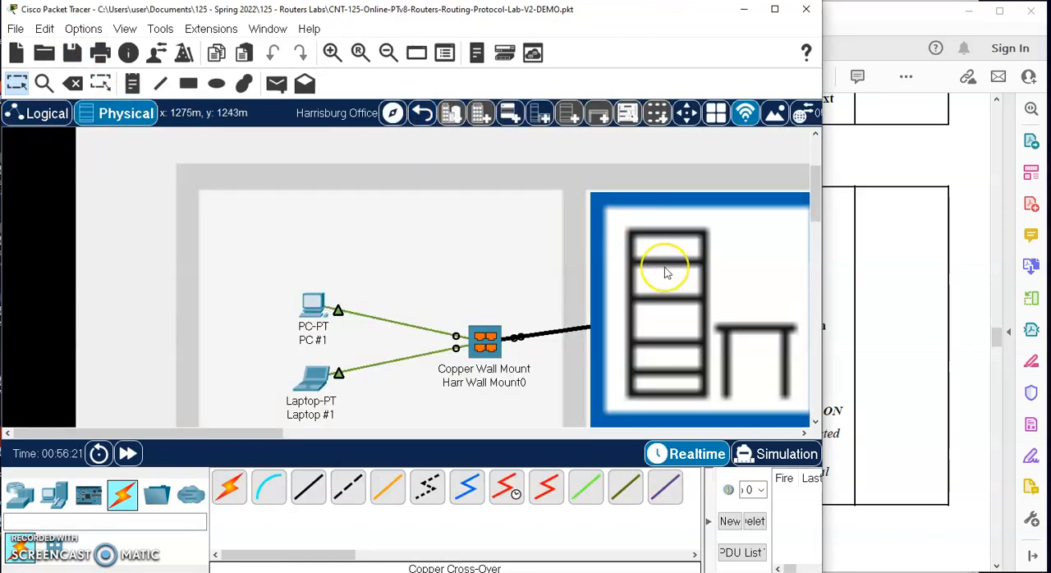
pyautogui.scroll(-3, 667, 270)
pyautogui.hscroll(1, 666, 272)
pyautogui.click(576, 229)
pyautogui.click(428, 325)
pyautogui.scroll(5, 429, 325)
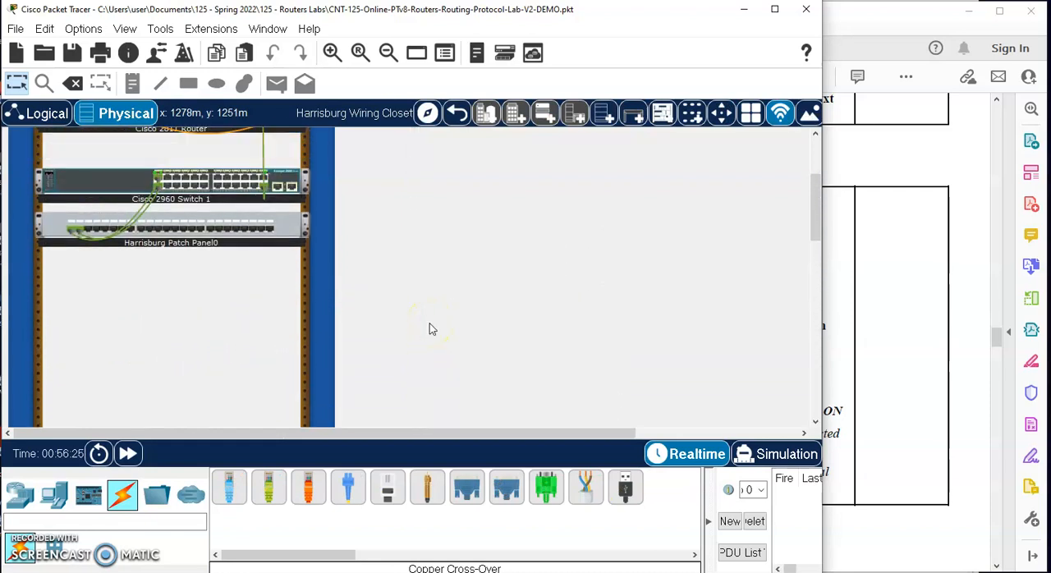
# - Check the lab PDF's sniffer instructions and place a Sniffer end device in the Harrisburg rack below the patch panel
pyautogui.click(913, 324)
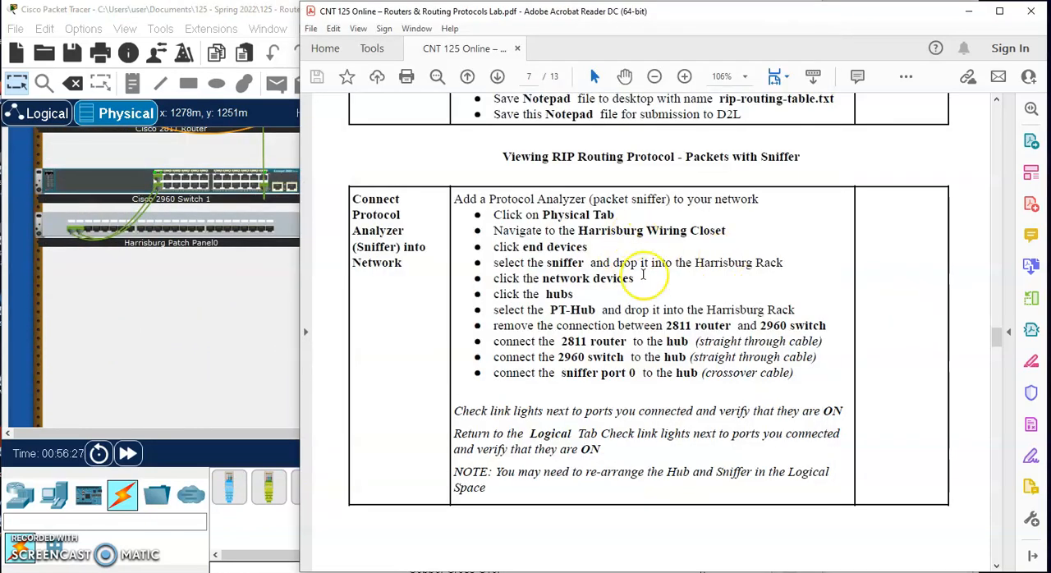
pyautogui.click(194, 333)
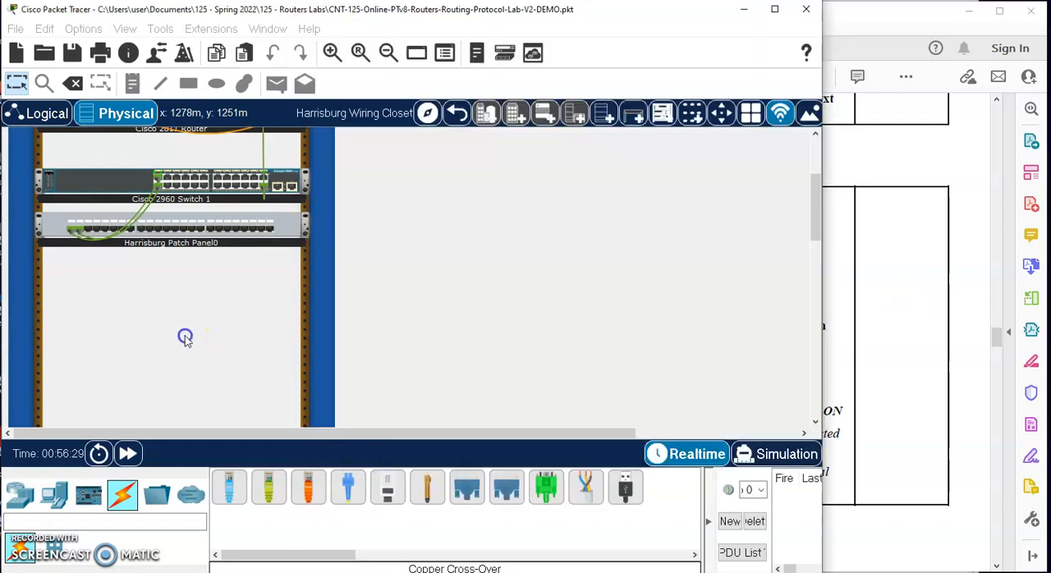
pyautogui.click(55, 510)
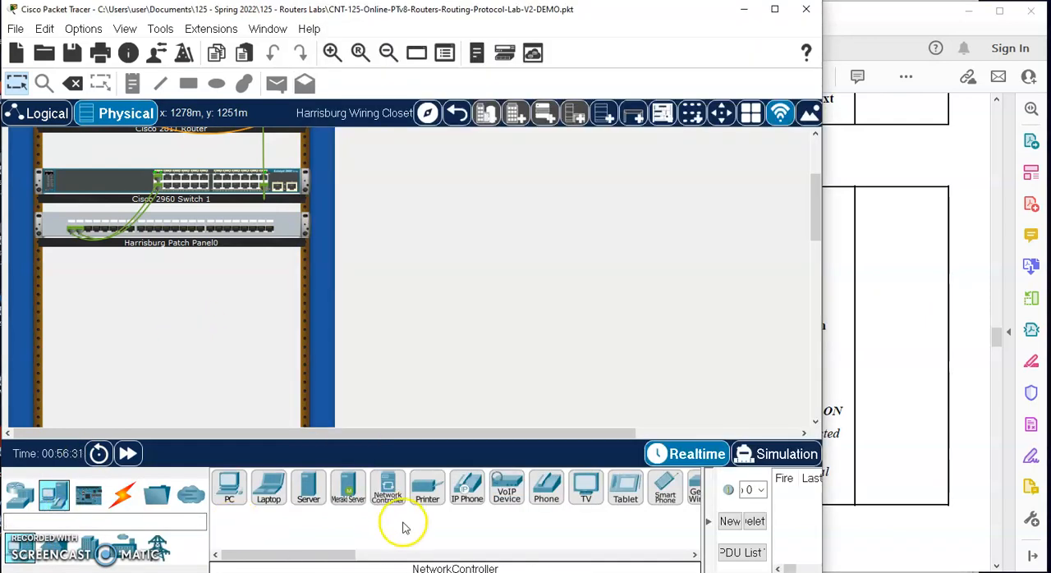
pyautogui.scroll(-3, 400, 525)
pyautogui.scroll(2, 383, 518)
pyautogui.click(375, 490)
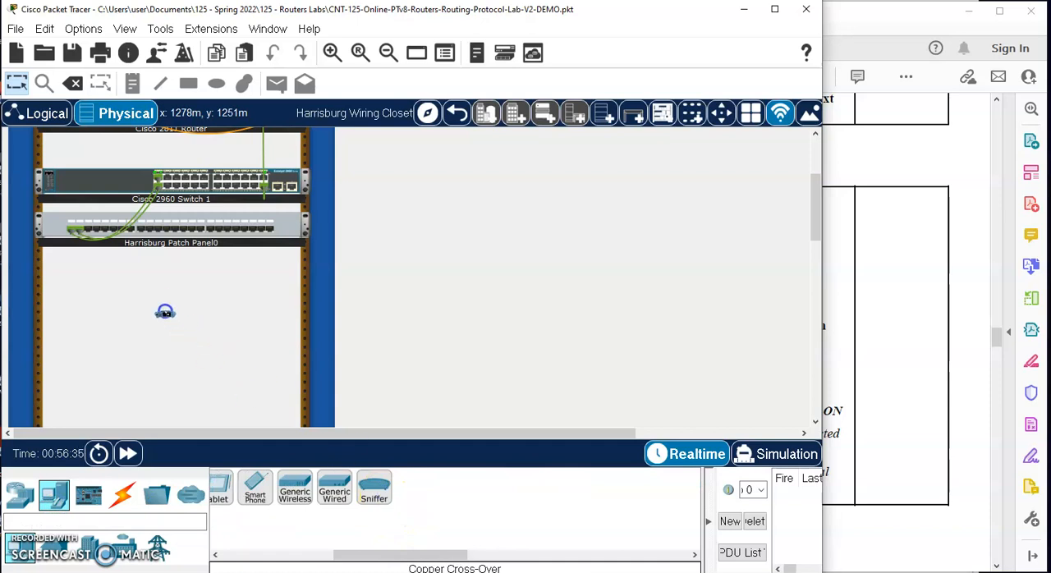
pyautogui.click(163, 321)
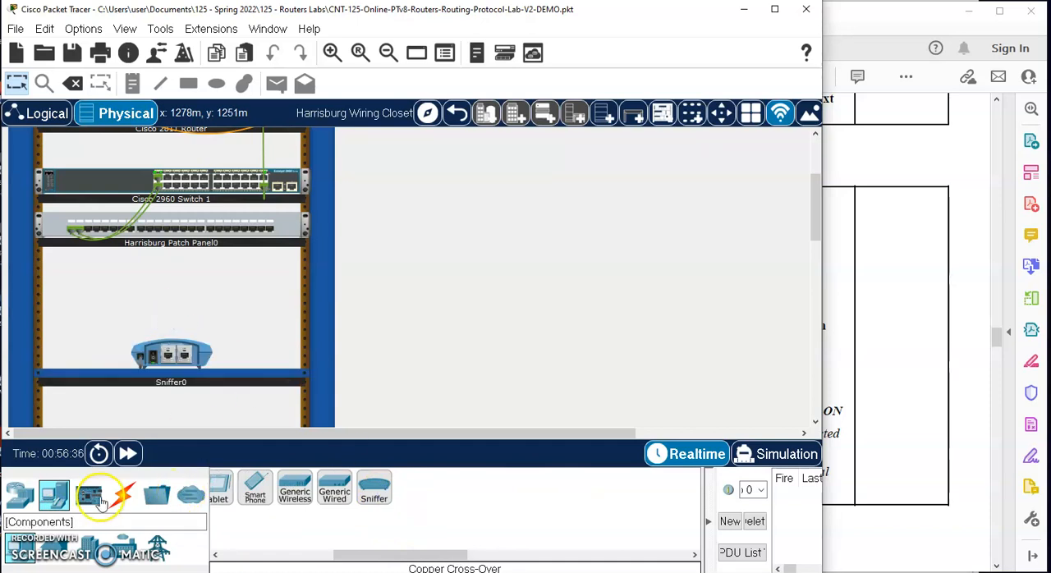
# - Add a PT-Hub to the Harrisburg rack and move it between the patch panel and the sniffer
pyautogui.click(20, 492)
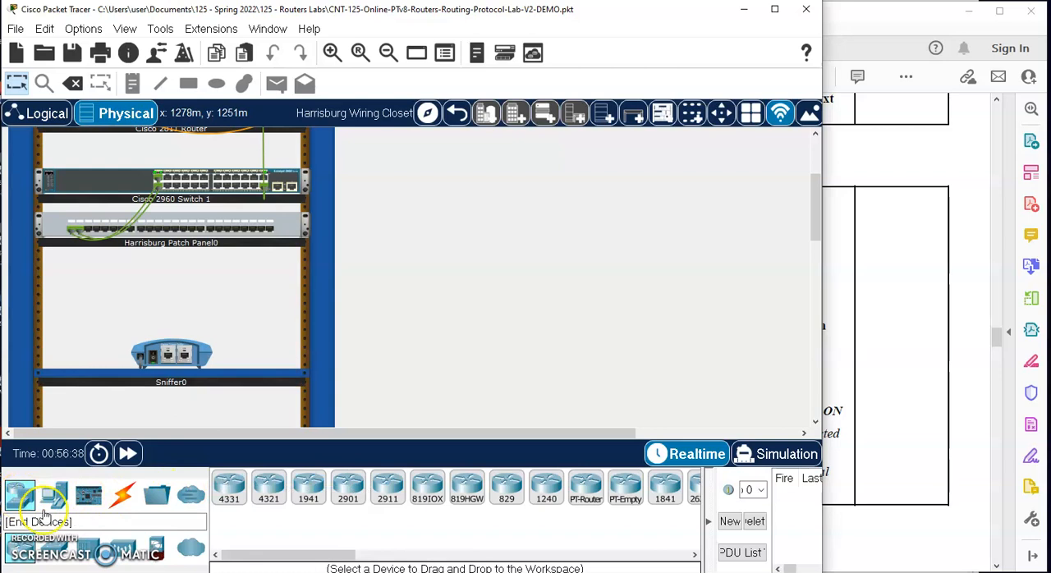
pyautogui.click(88, 546)
pyautogui.click(230, 489)
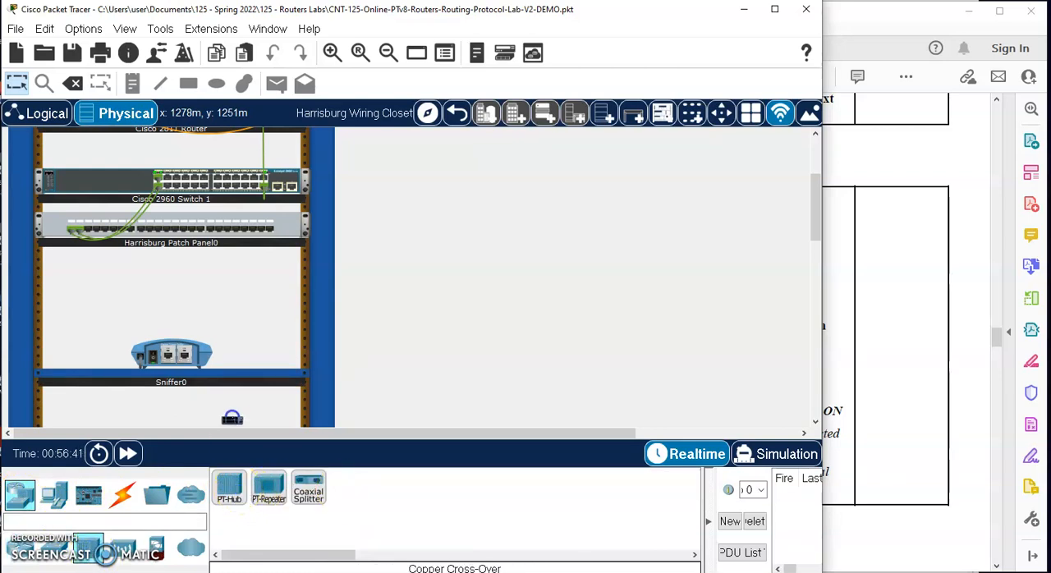
pyautogui.click(165, 275)
pyautogui.scroll(-3, 252, 303)
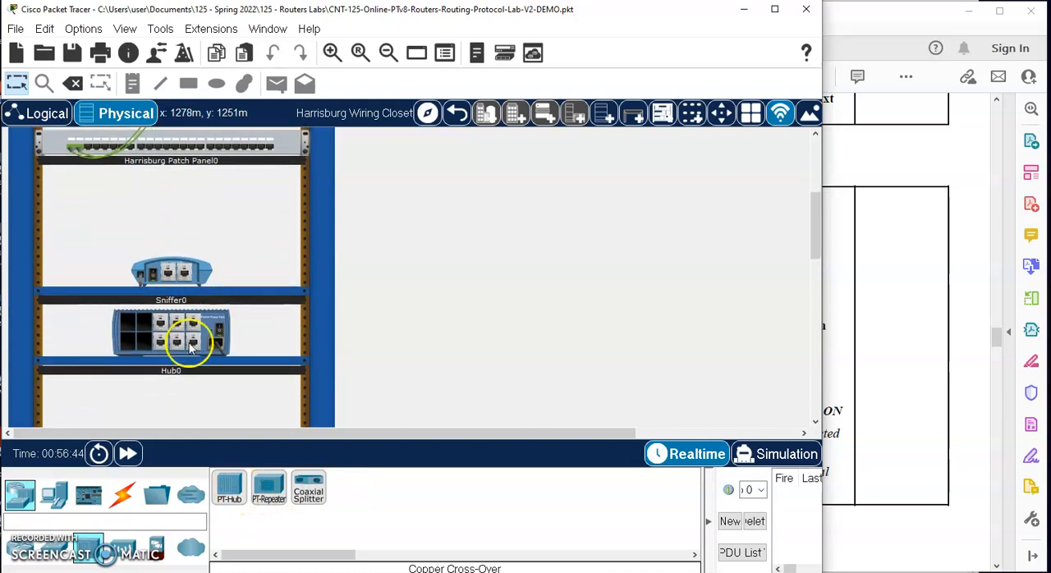
pyautogui.moveTo(185, 206); pyautogui.dragTo(185, 207)
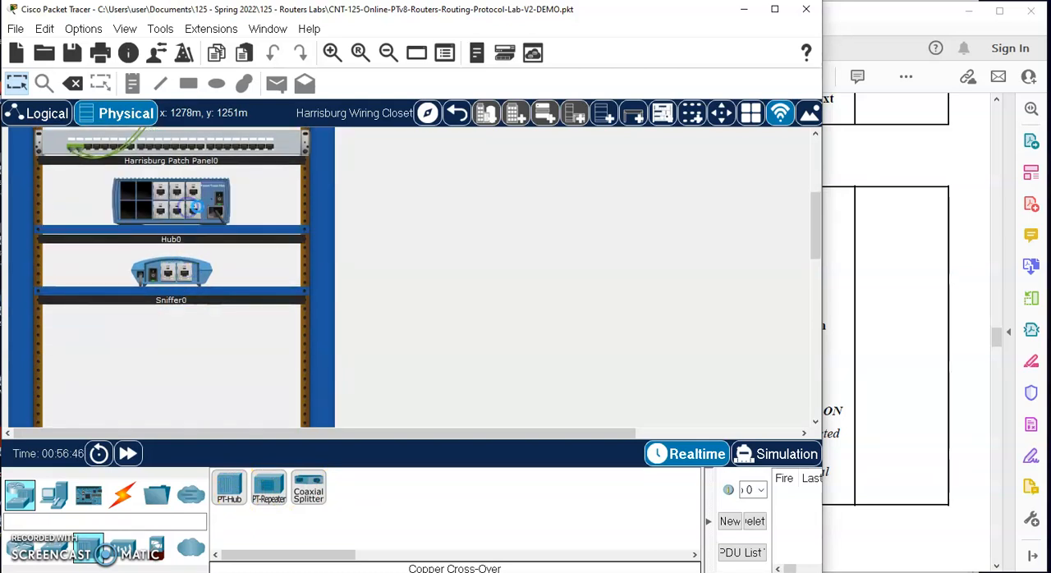
# - Check the cabling instructions in the lab PDF and delete the cable between the Cisco 2811 router and 2960 Switch 1
pyautogui.scroll(5, 424, 232)
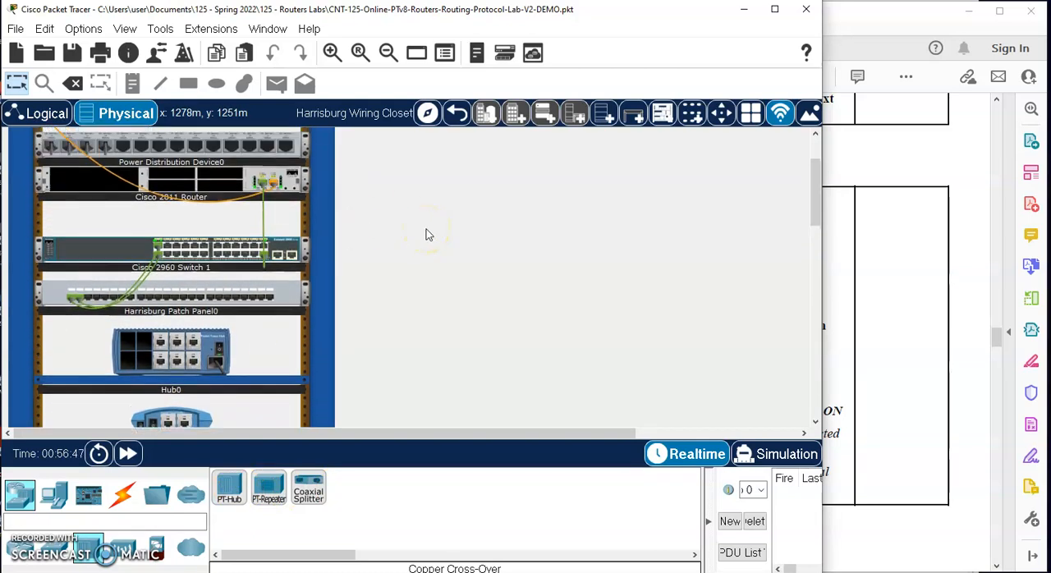
pyautogui.click(885, 336)
pyautogui.scroll(-1, 706, 316)
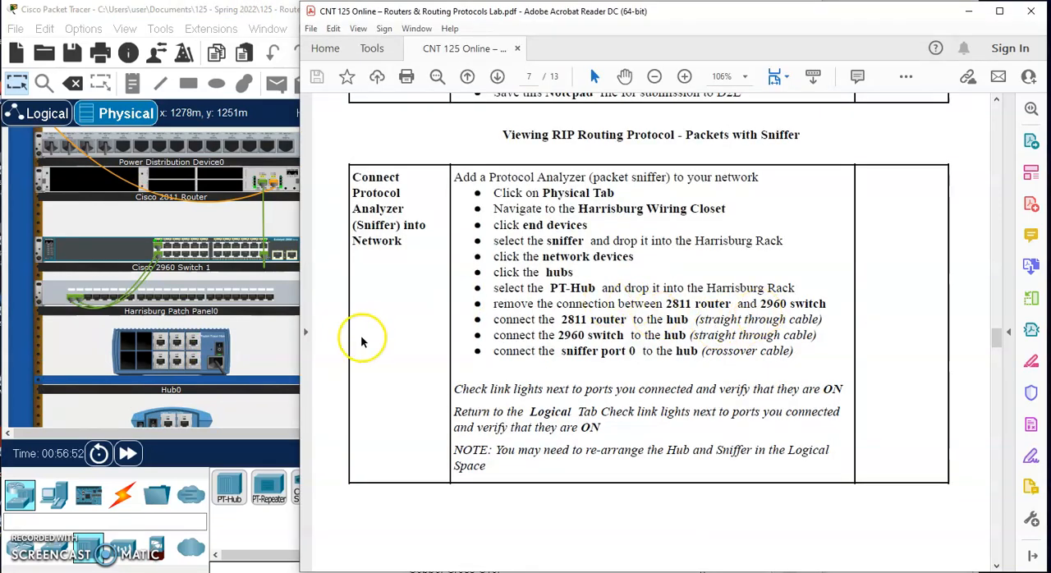
pyautogui.click(266, 214)
pyautogui.click(74, 84)
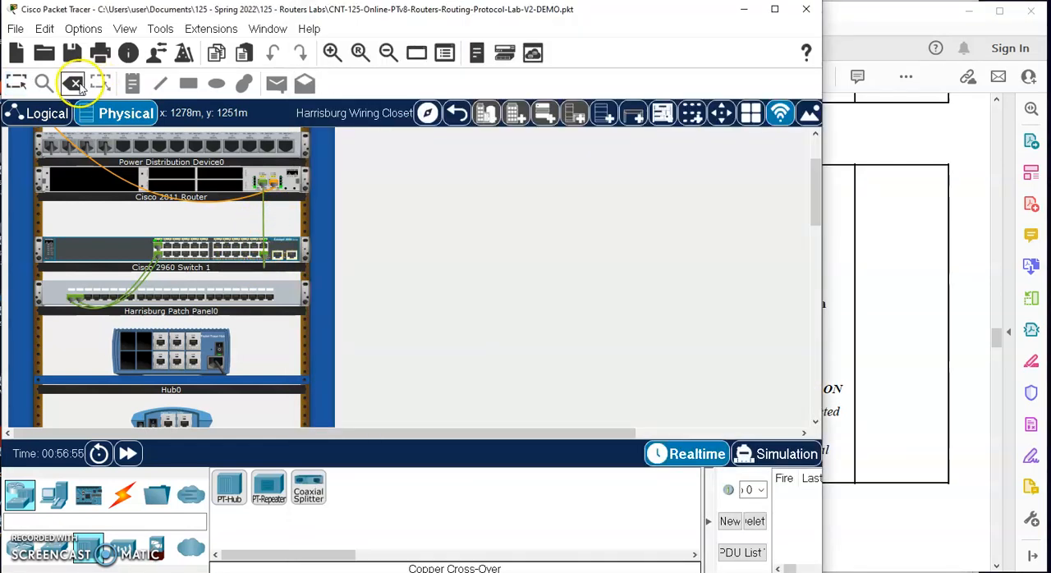
pyautogui.click(265, 220)
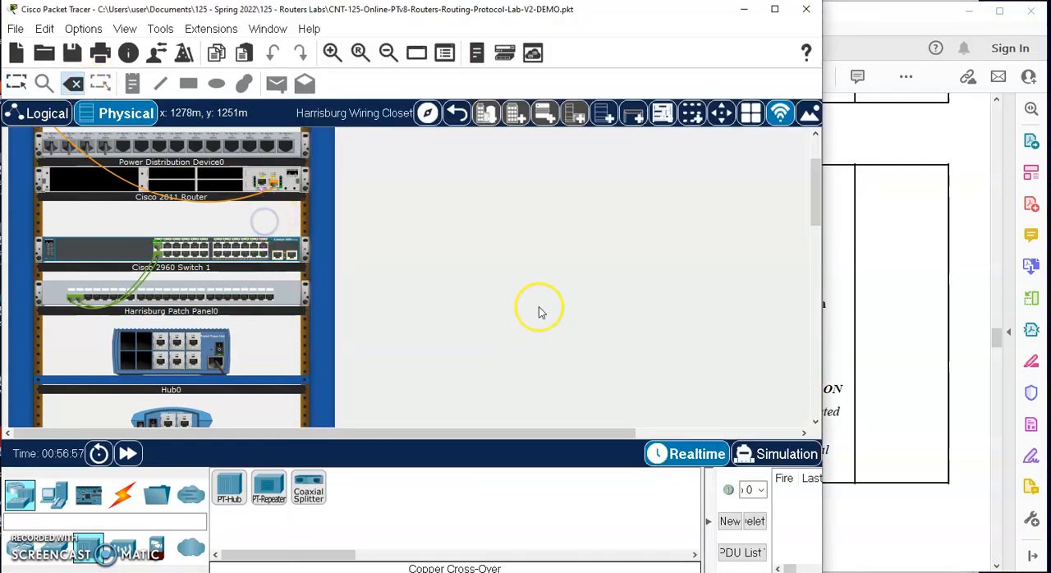
# - Recheck the lab PDF and connect the 2811 router's Fa0/0 port to hub port Fa0 with a copper straight-through cable
pyautogui.click(915, 332)
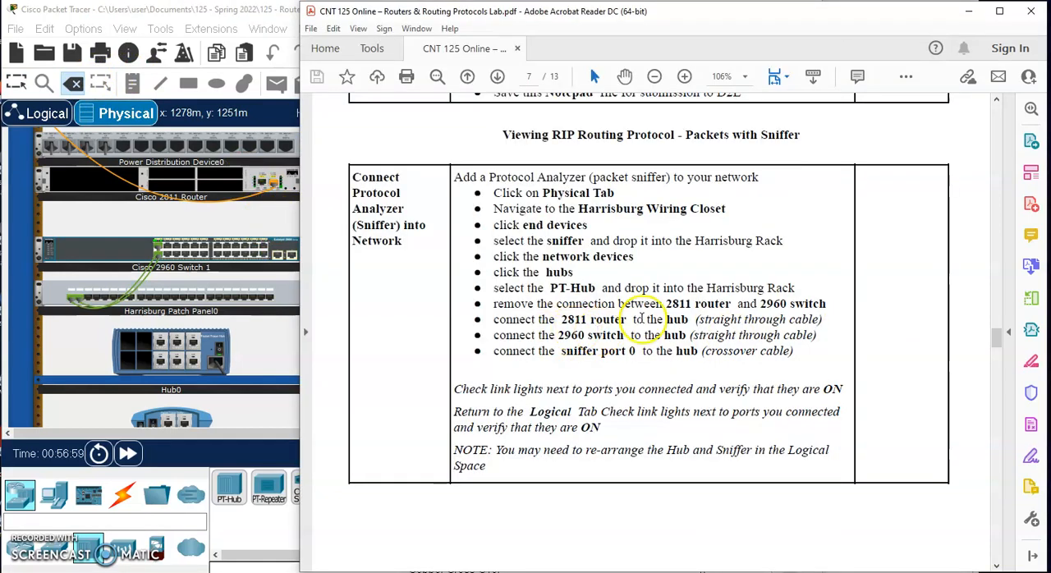
pyautogui.click(260, 411)
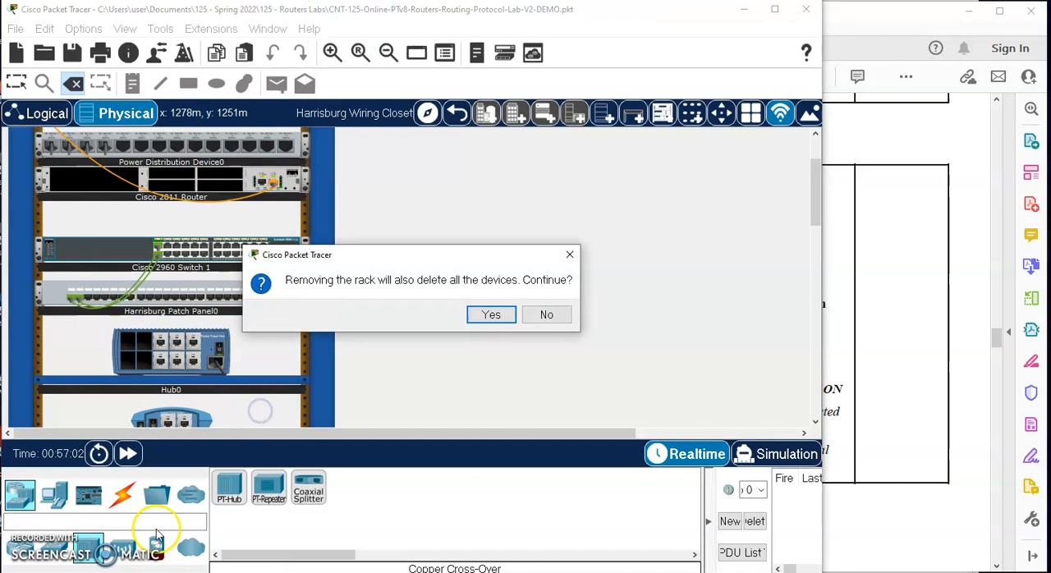
pyautogui.click(545, 313)
pyautogui.click(125, 492)
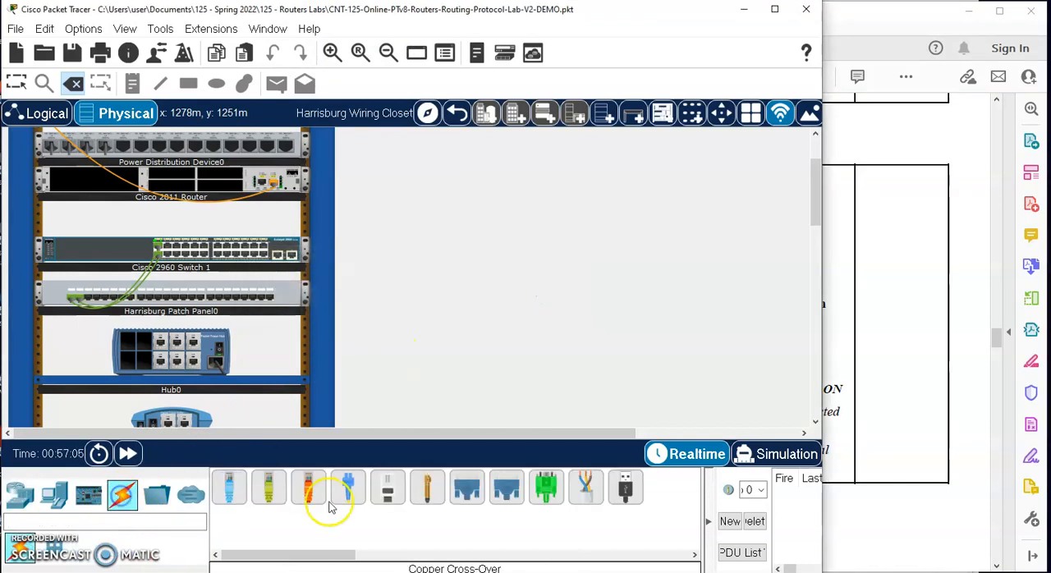
pyautogui.click(269, 493)
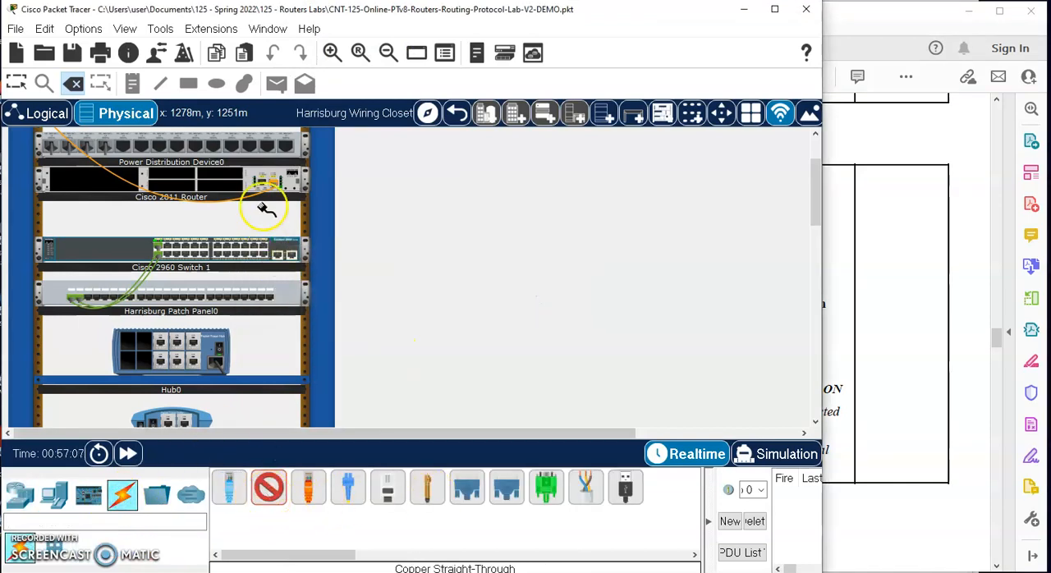
pyautogui.click(263, 181)
pyautogui.click(192, 344)
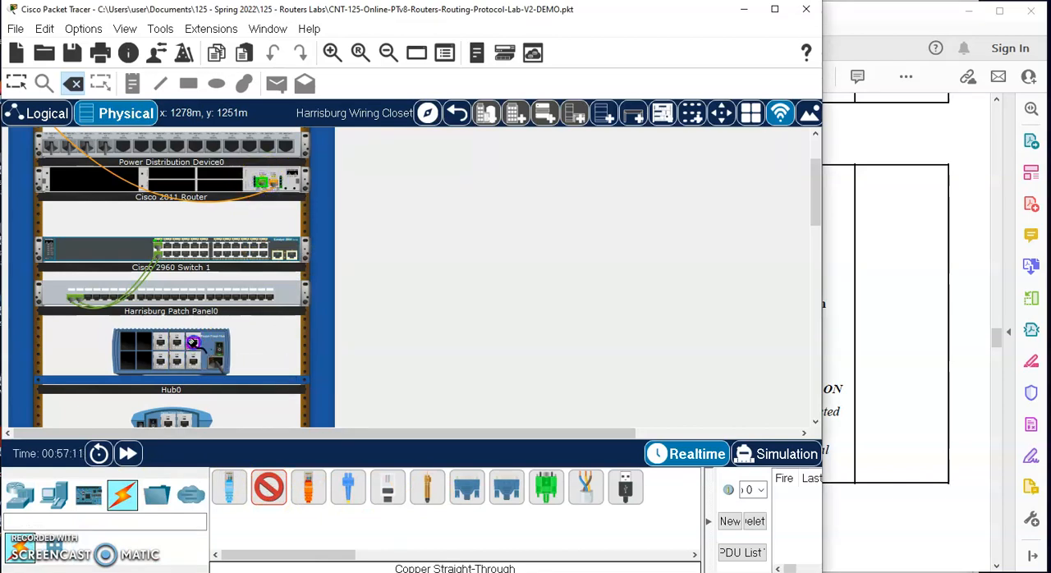
# - Connect port Fa0/24 of 2960 Switch 1 to hub port Fa1 with a copper straight-through cable
pyautogui.click(267, 481)
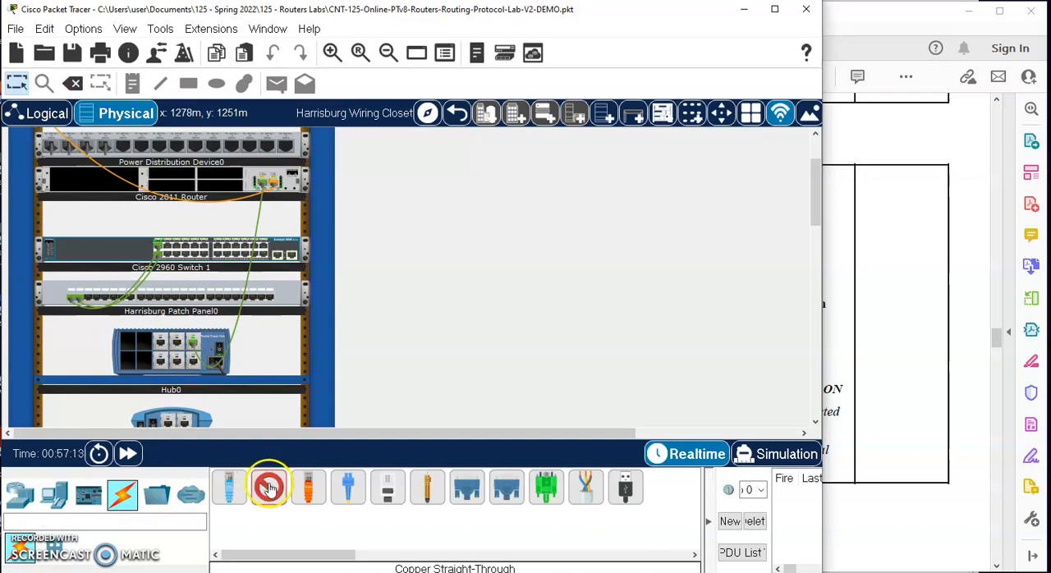
pyautogui.click(263, 255)
pyautogui.click(193, 361)
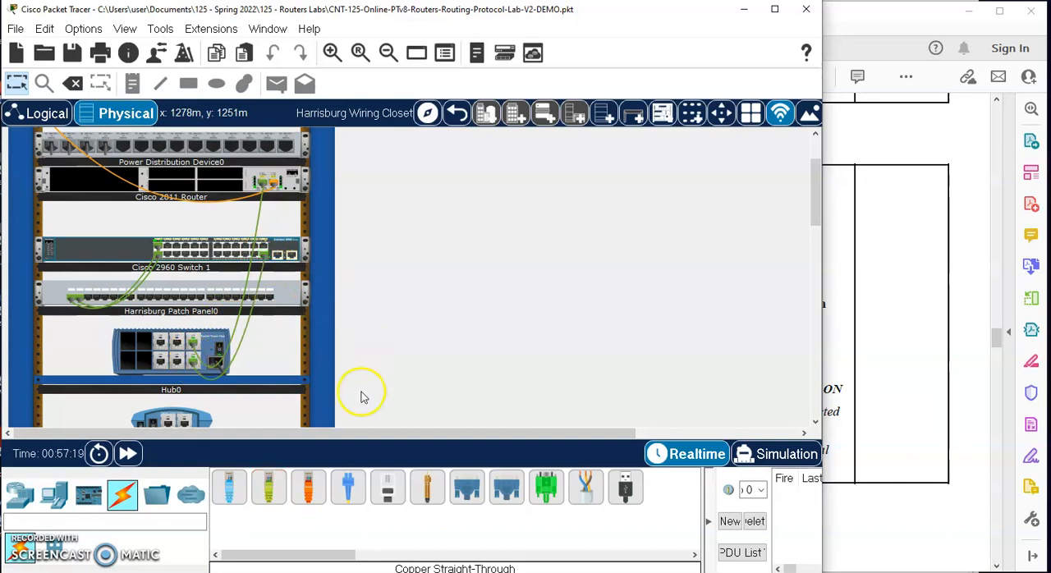
# - Connect the sniffer's Ethernet0 port to hub port Fa2 with a copper cross-over cable
pyautogui.click(308, 488)
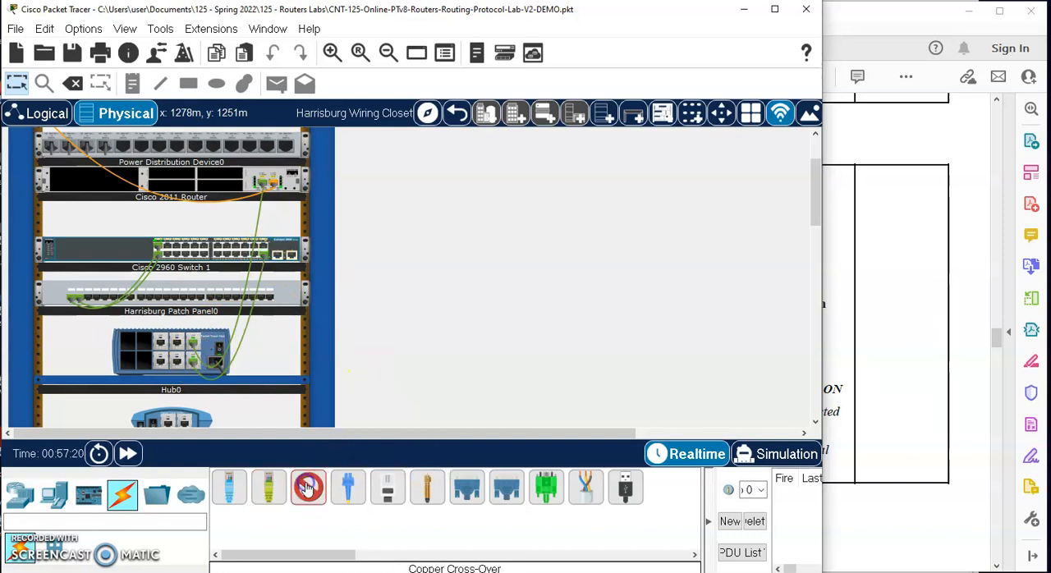
pyautogui.scroll(-2, 340, 375)
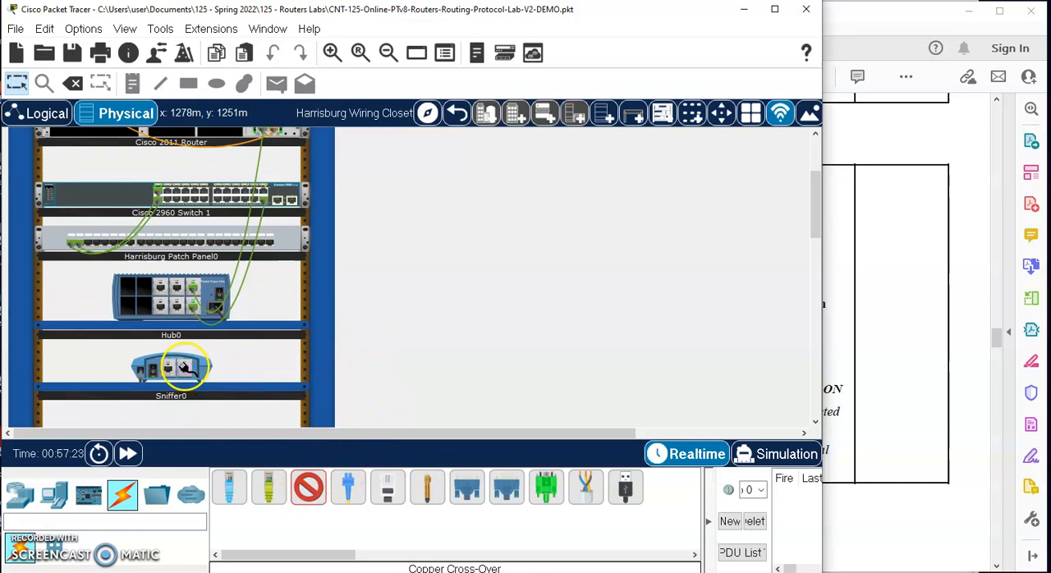
pyautogui.click(943, 273)
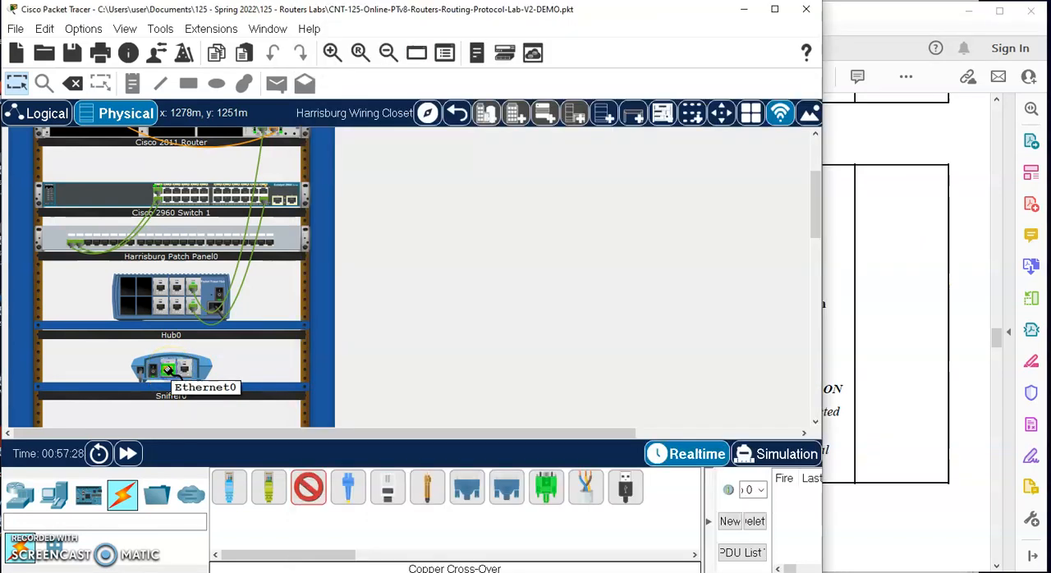
pyautogui.click(171, 368)
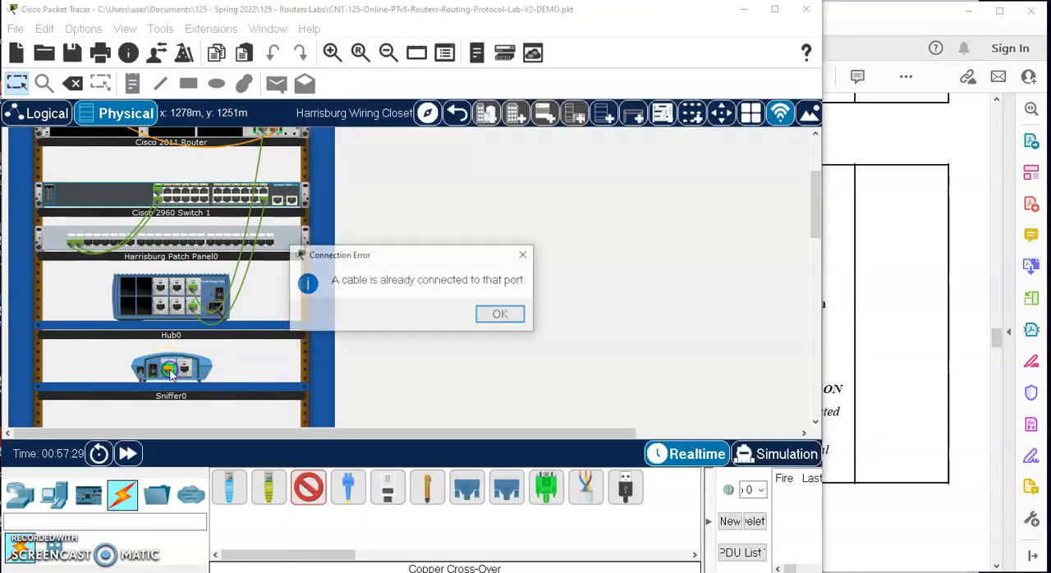
pyautogui.click(500, 313)
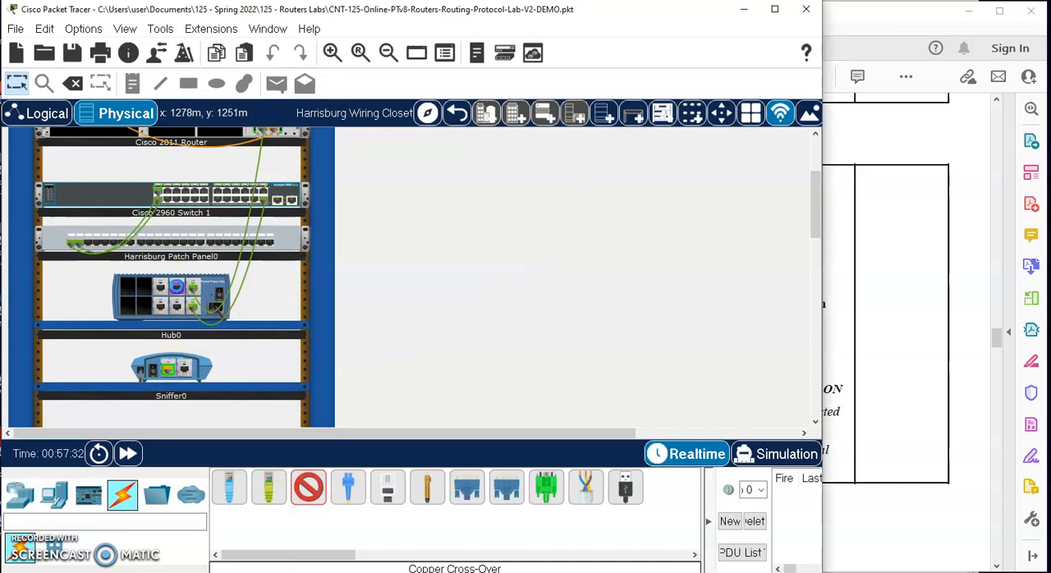
pyautogui.click(176, 287)
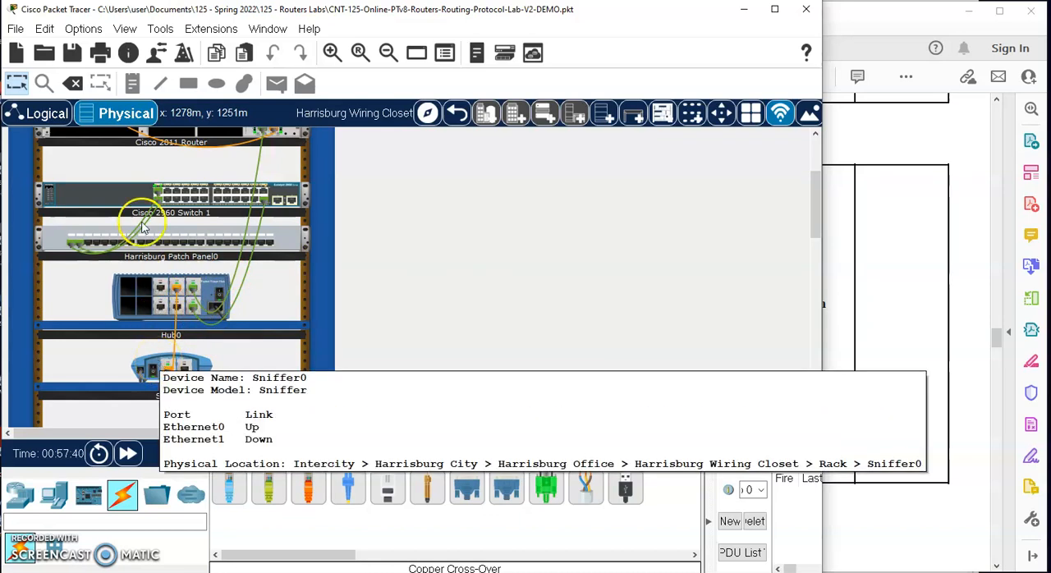
# - Switch to the logical workspace and move the hub up beside 2960 Switch 1
pyautogui.click(43, 118)
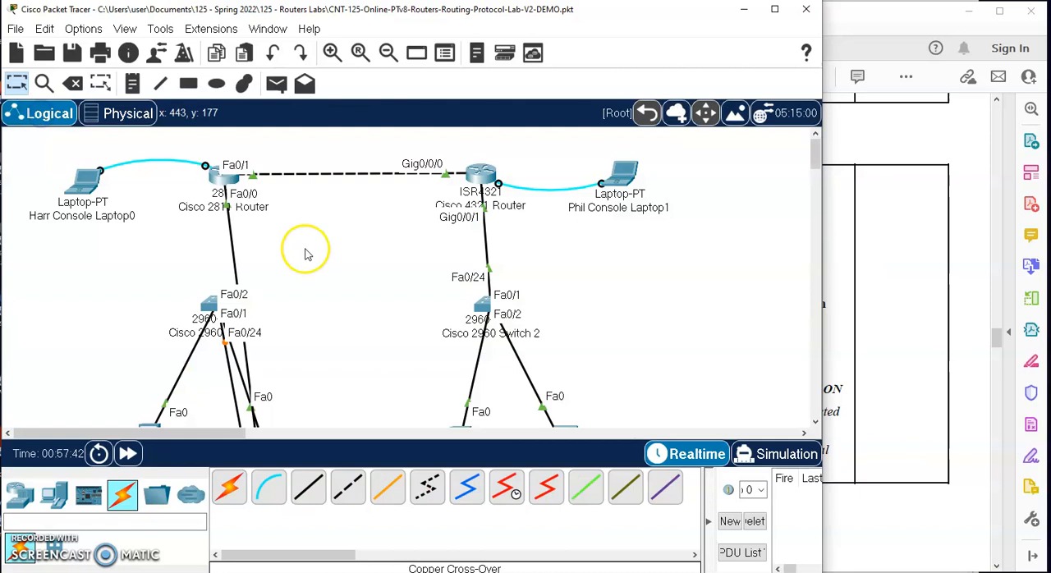
pyautogui.scroll(-10, 285, 392)
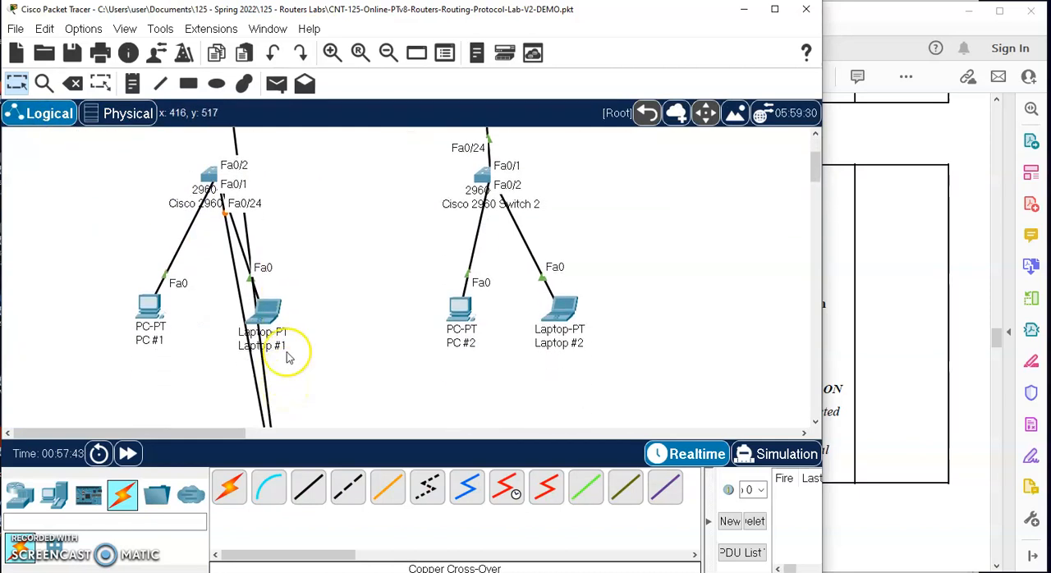
pyautogui.scroll(-2, 288, 357)
pyautogui.moveTo(287, 220); pyautogui.dragTo(151, 151)
pyautogui.scroll(3, 151, 151)
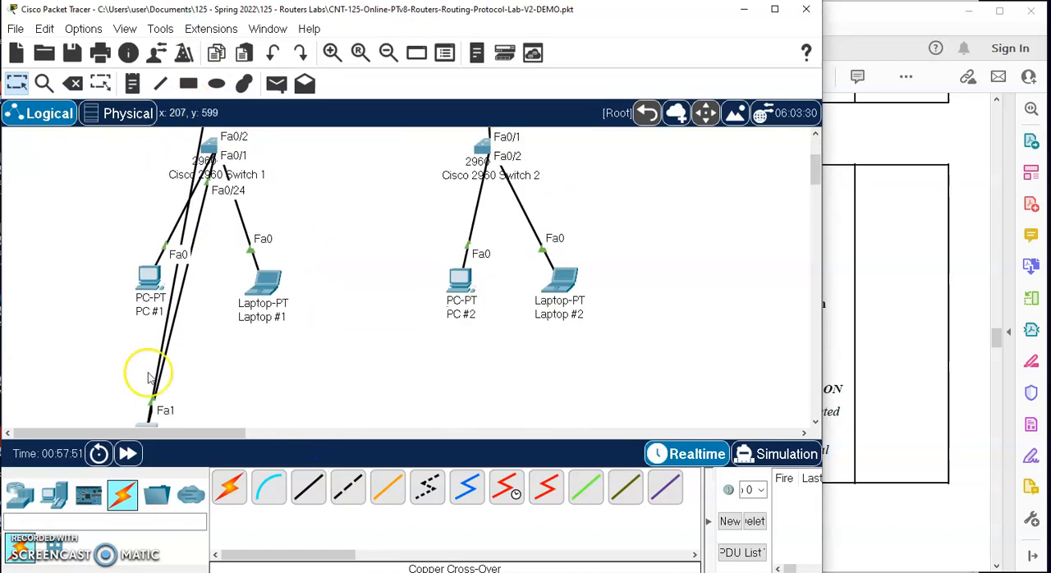
pyautogui.scroll(-3, 147, 378)
pyautogui.moveTo(141, 373); pyautogui.dragTo(90, 147)
# - Move the sniffer up the logical topology to the outer side of the hub
pyautogui.scroll(-3, 277, 332)
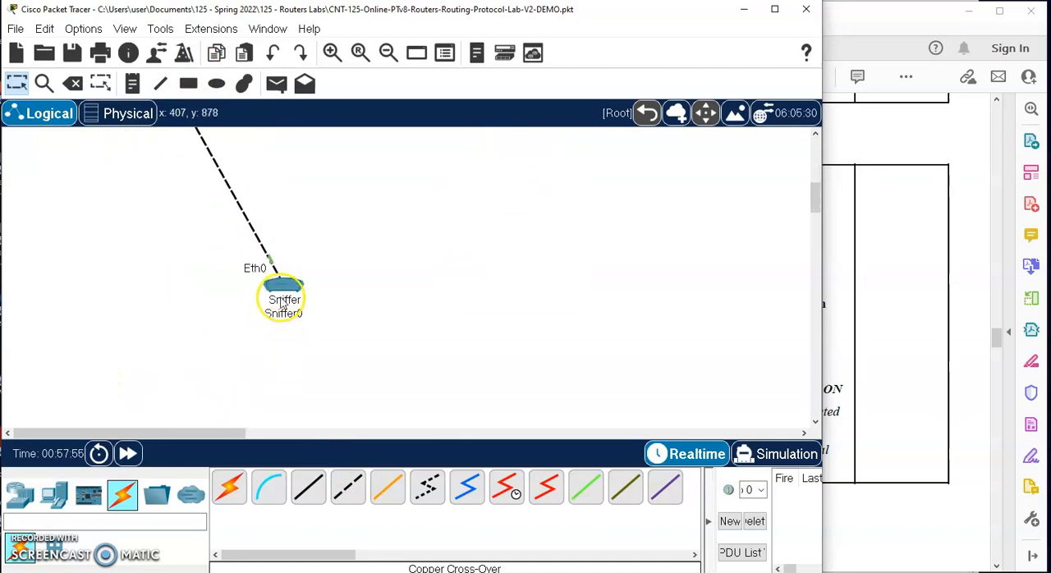
pyautogui.moveTo(281, 304); pyautogui.dragTo(77, 156)
pyautogui.scroll(5, 78, 155)
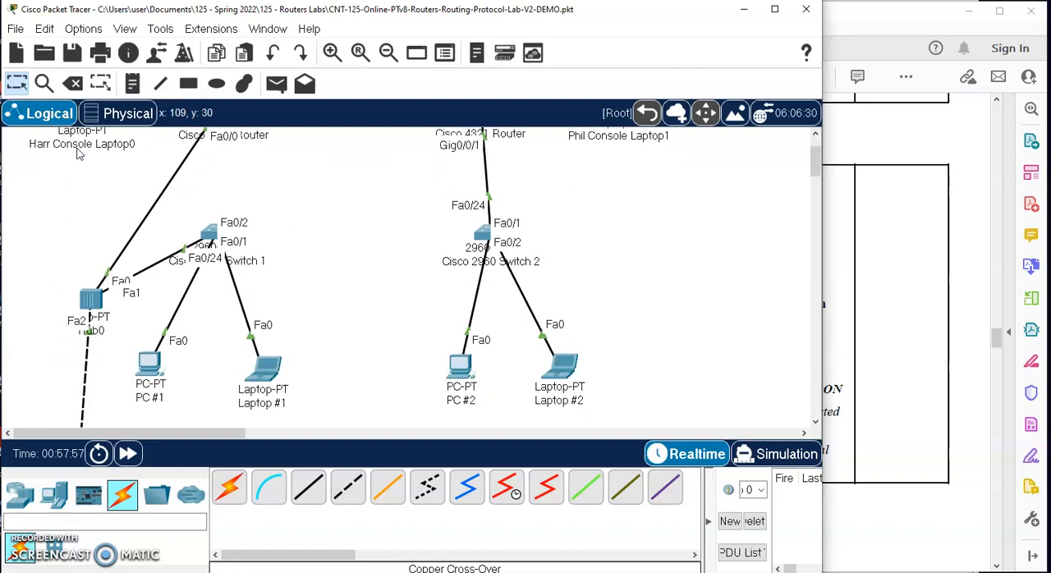
pyautogui.scroll(-3, 78, 154)
pyautogui.moveTo(76, 417); pyautogui.dragTo(33, 136)
# - Reposition the hub between the 2811 router and 2960 Switch 1, with the sniffer below Harr Console Laptop0
pyautogui.moveTo(94, 216); pyautogui.dragTo(117, 147)
pyautogui.scroll(5, 116, 147)
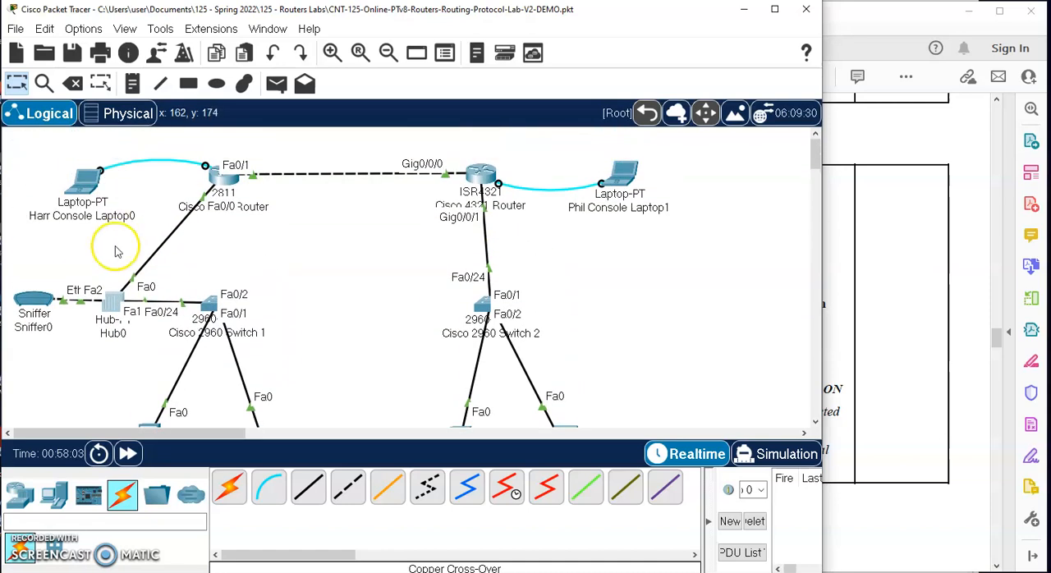
pyautogui.moveTo(120, 310); pyautogui.dragTo(148, 256)
pyautogui.moveTo(31, 302); pyautogui.dragTo(56, 278)
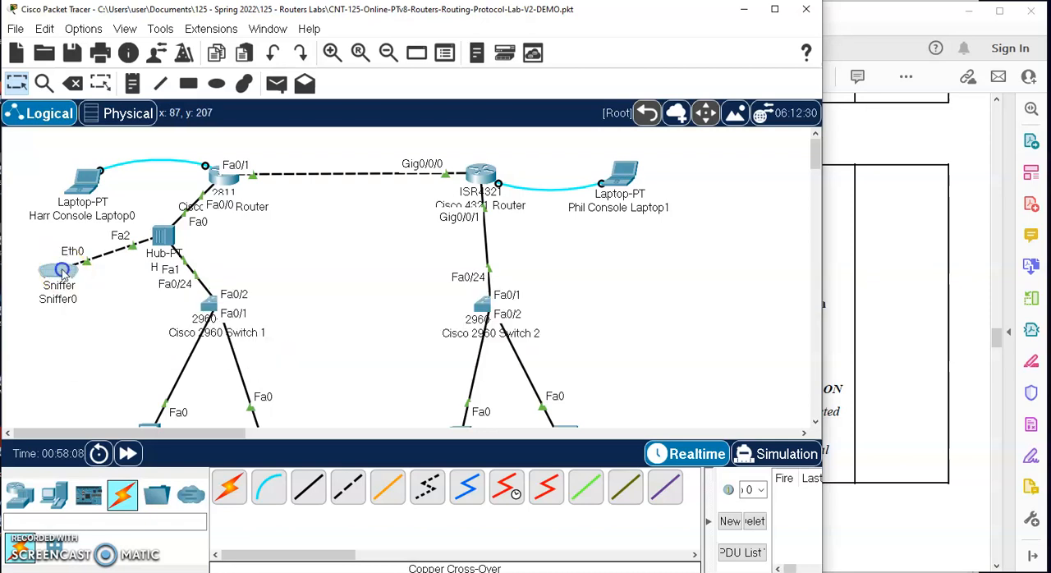
# - Open the sniffer's capture interface and turn off all visible event filters
pyautogui.click(64, 273)
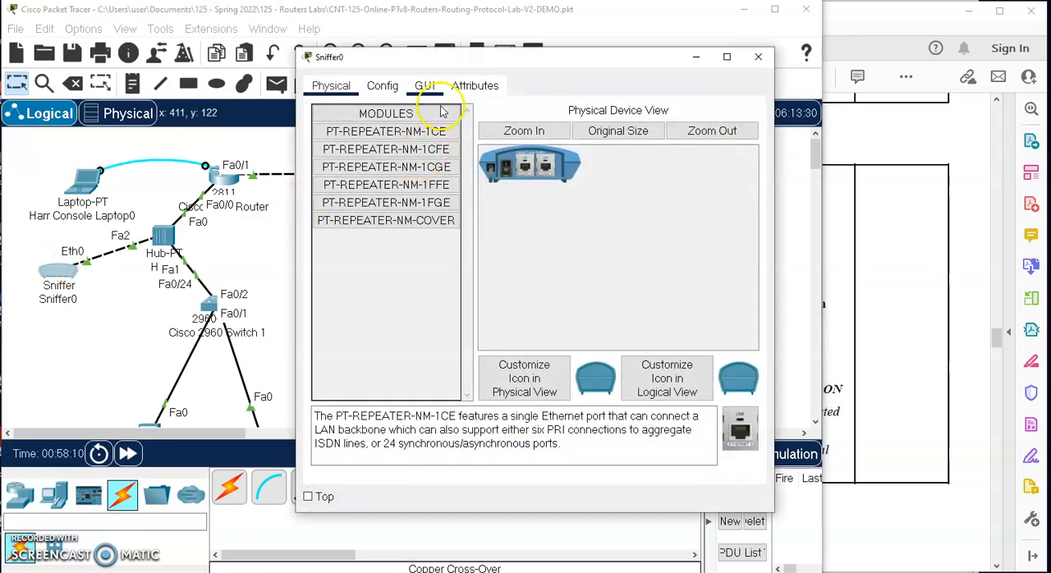
pyautogui.click(423, 84)
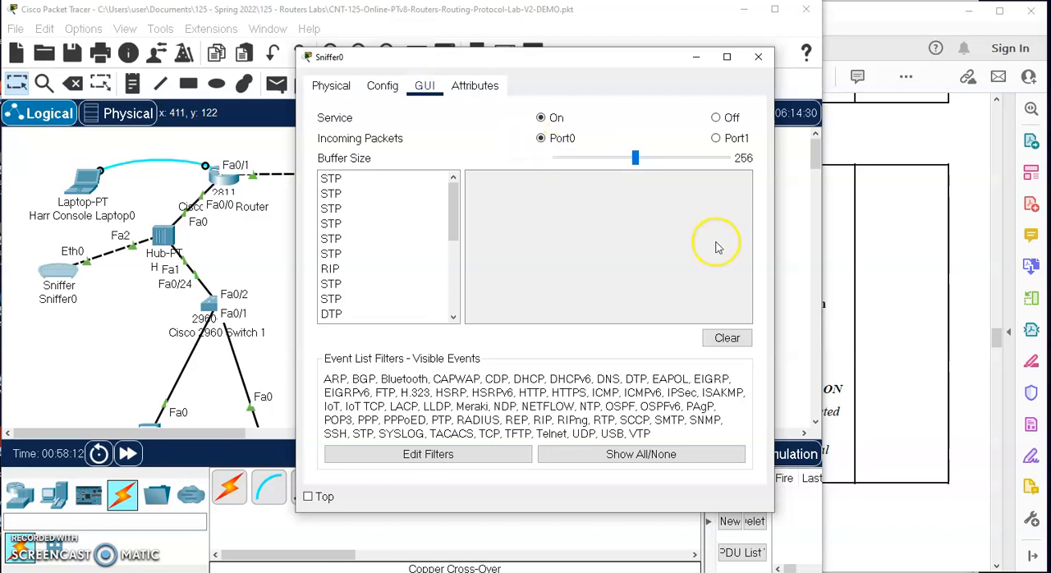
pyautogui.click(422, 453)
pyautogui.click(694, 453)
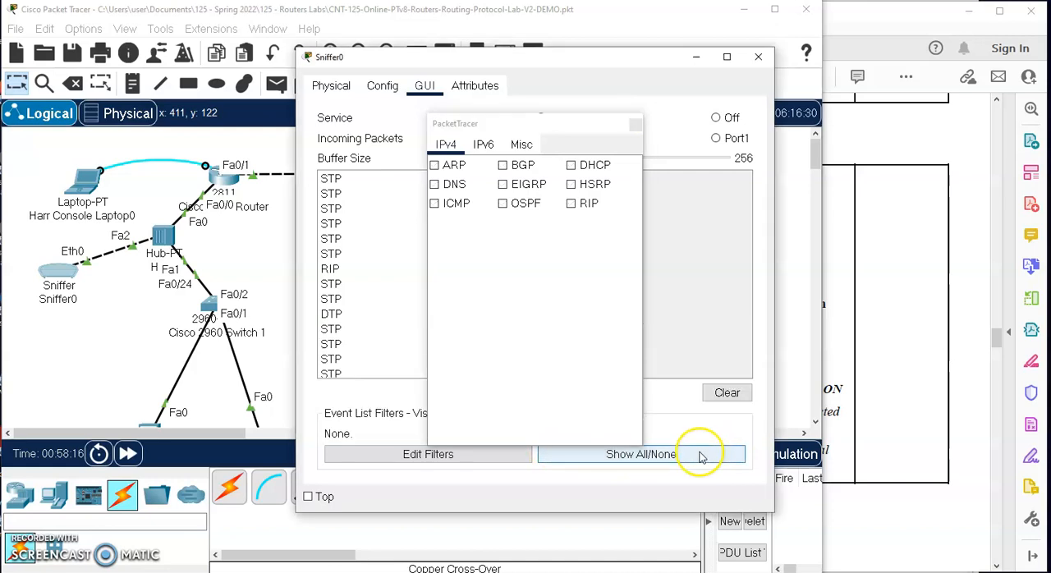
pyautogui.click(635, 124)
# - Enable only the IPv4 RIP filter on the sniffer and clear the captured packets
pyautogui.click(448, 453)
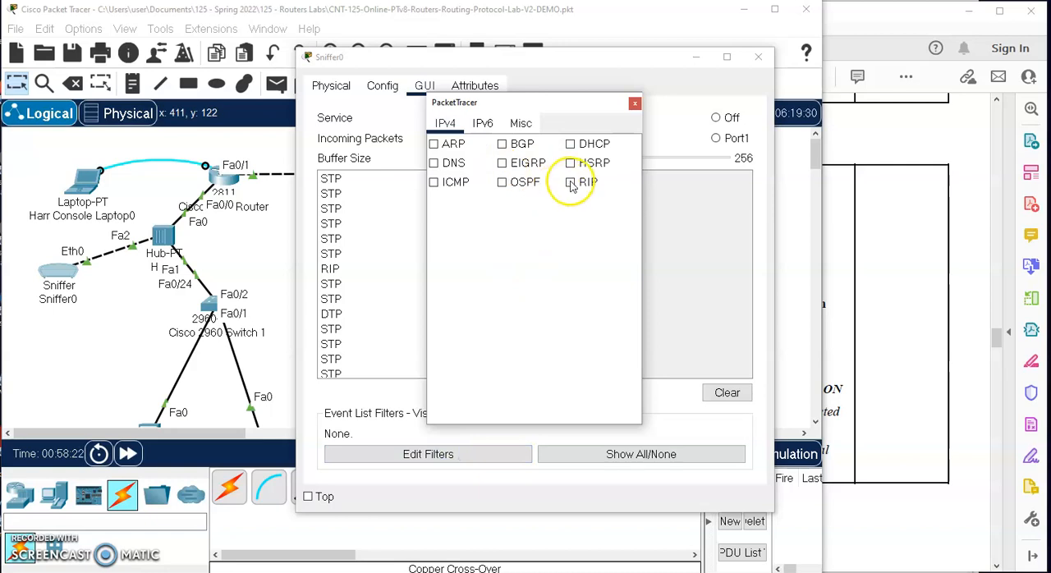
pyautogui.click(639, 106)
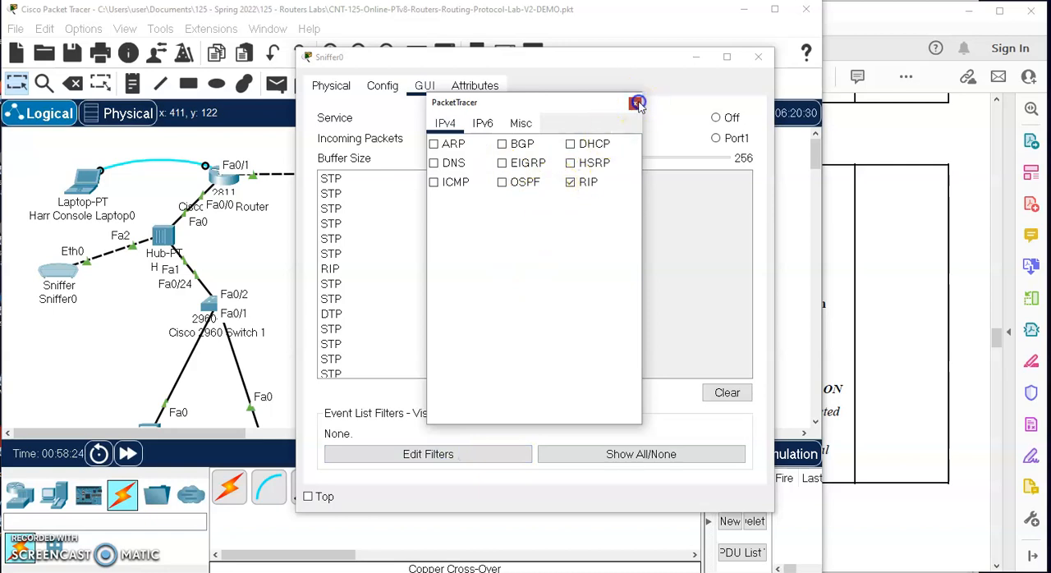
pyautogui.click(726, 392)
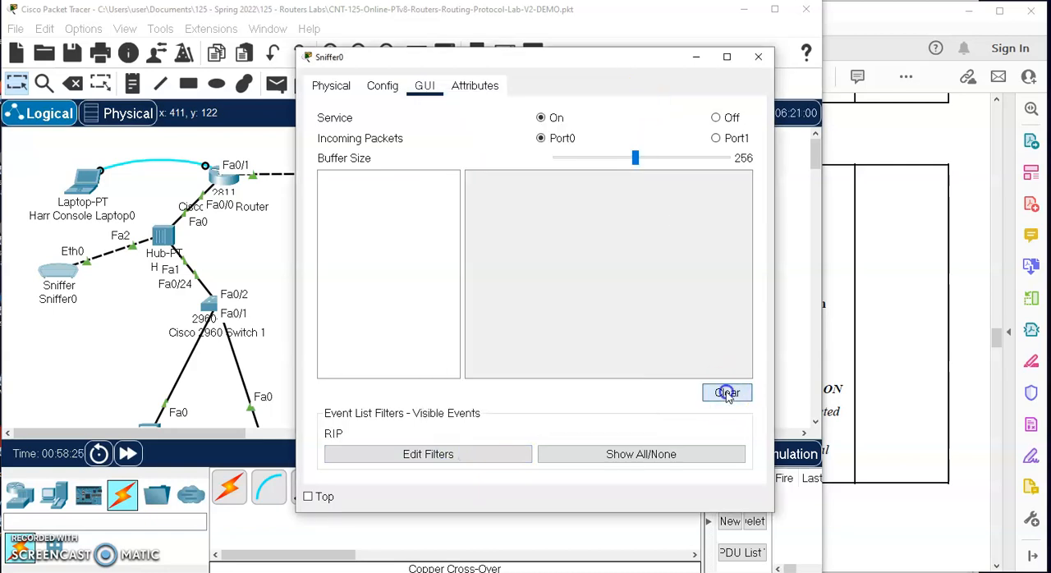
# - Switch to the lab PDF in Acrobat Reader and read the instructions for examining RIP routing updates with the protocol analyzer
pyautogui.click(876, 310)
pyautogui.scroll(-6, 845, 336)
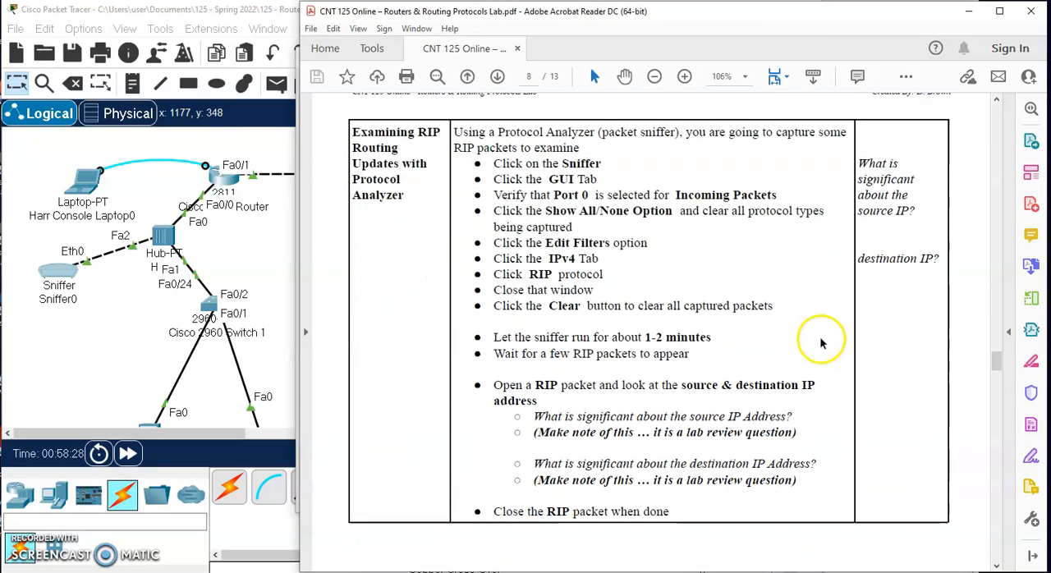
# - Check the sniffer's capture list for RIP packets and return to the lab PDF's instructions on opening one
pyautogui.scroll(-4, 688, 239)
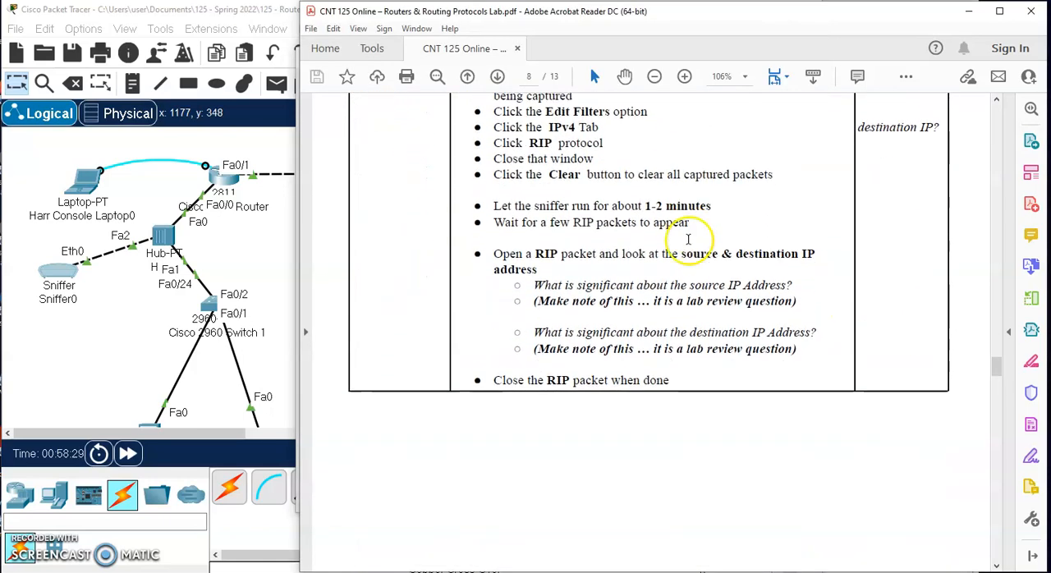
pyautogui.click(58, 273)
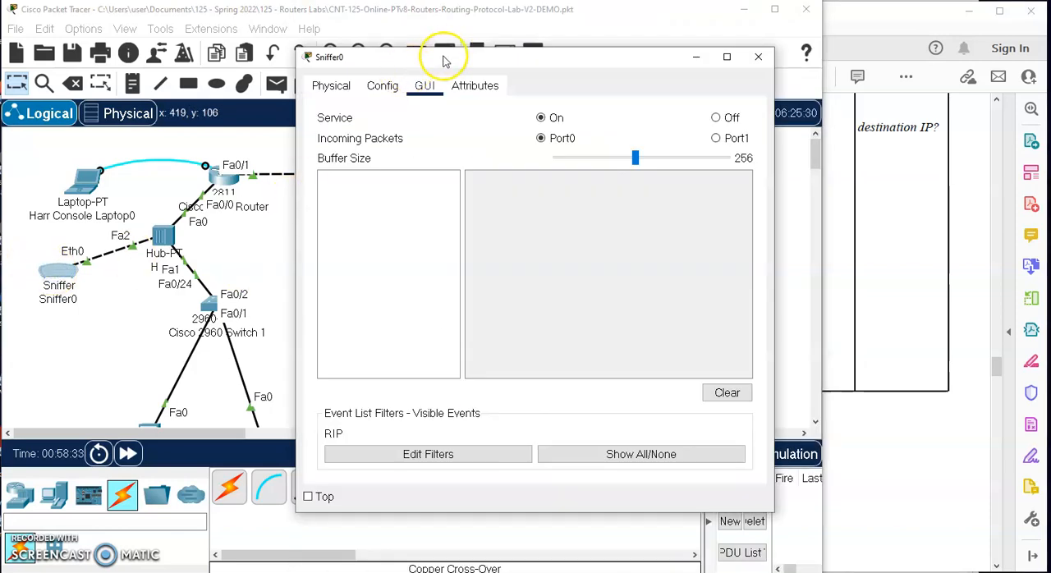
pyautogui.moveTo(446, 54); pyautogui.dragTo(318, 30)
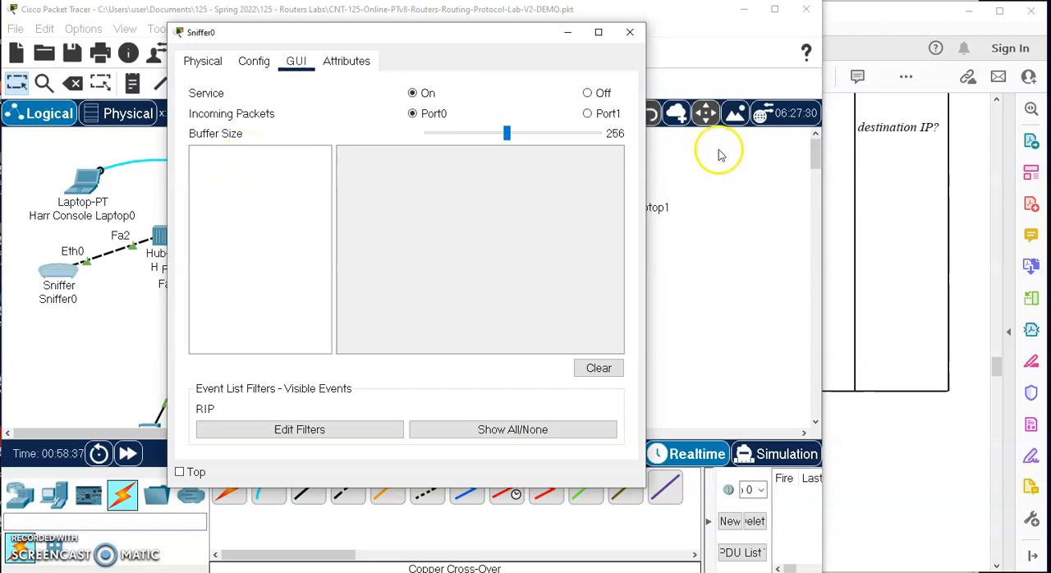
pyautogui.click(928, 202)
pyautogui.scroll(-1, 793, 327)
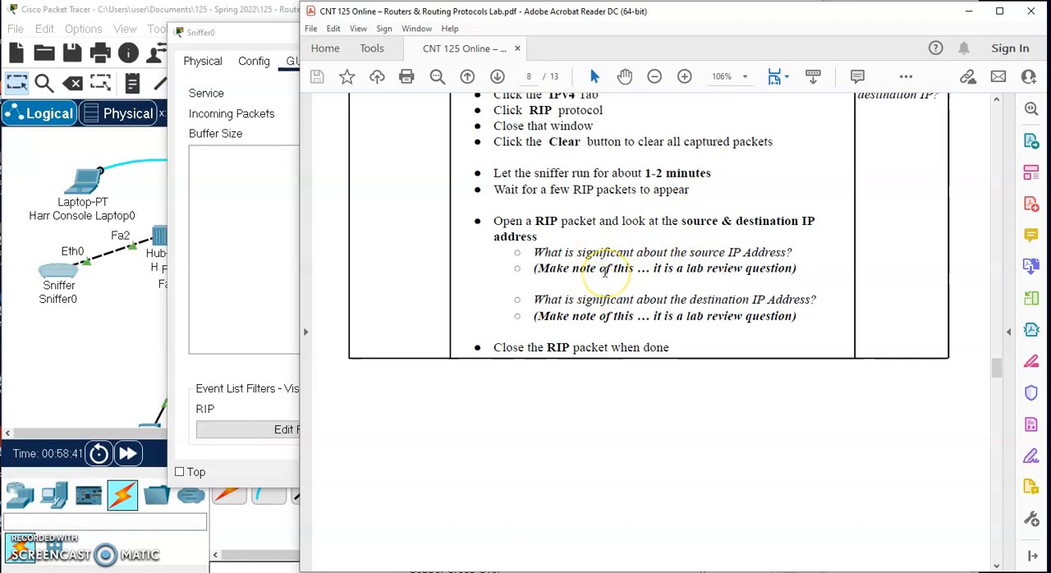
# - Bring the sniffer back into view, open the captured RIP packet and enlarge the window to fit its header fields
pyautogui.moveTo(258, 32); pyautogui.dragTo(201, 35)
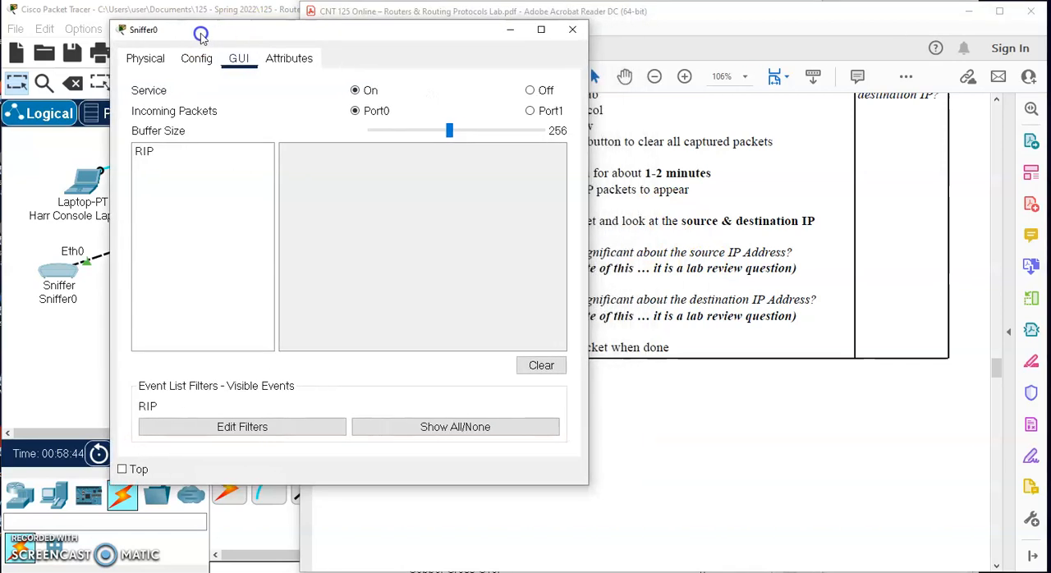
pyautogui.click(149, 156)
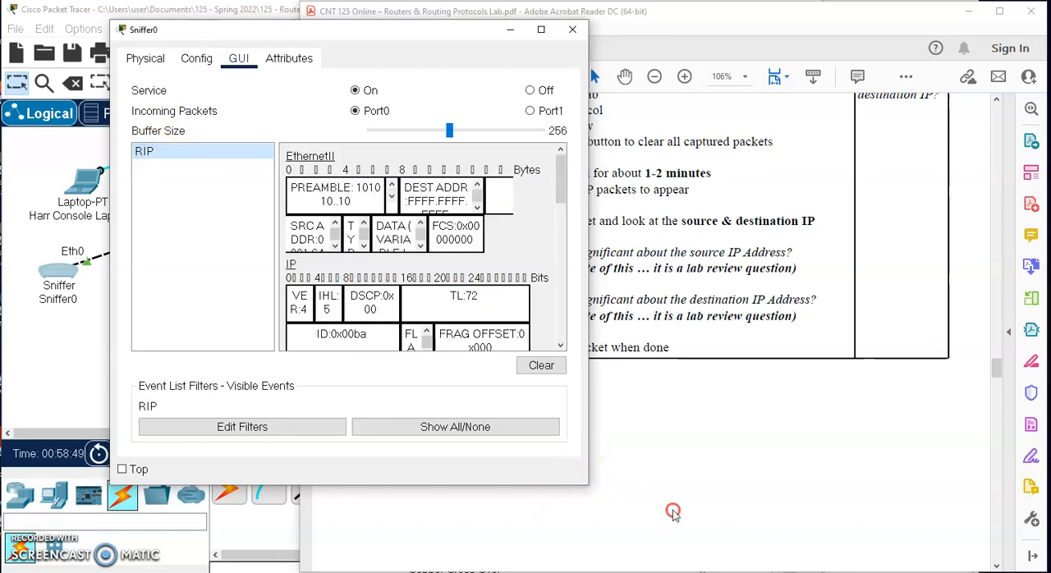
pyautogui.moveTo(586, 485); pyautogui.dragTo(858, 540)
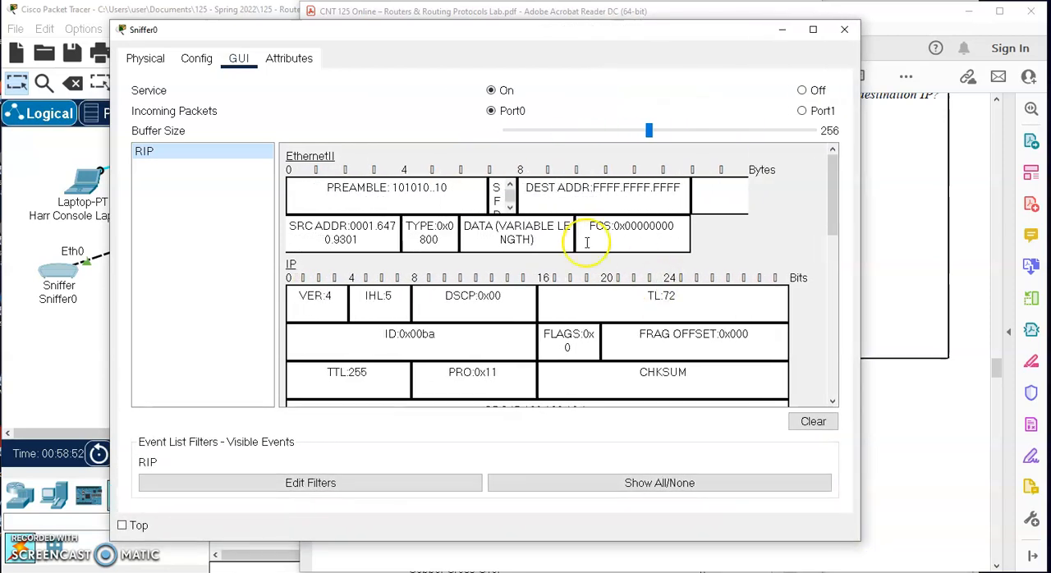
# - Examine the source and destination IP addresses in the RIP packet's IP header
pyautogui.scroll(-3, 435, 187)
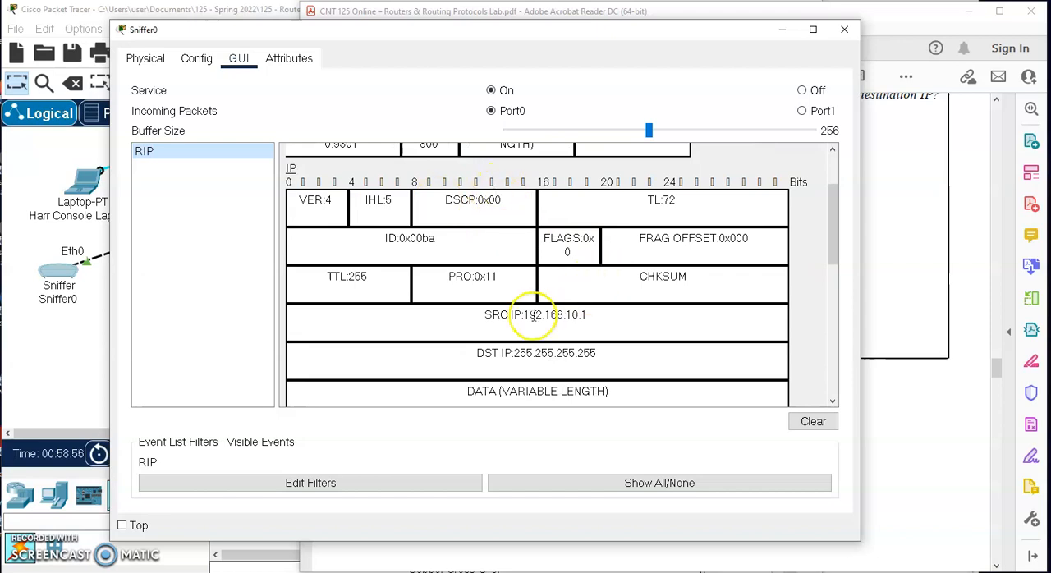
pyautogui.scroll(-1, 558, 304)
pyautogui.moveTo(587, 291); pyautogui.dragTo(491, 291)
pyautogui.moveTo(604, 325); pyautogui.dragTo(468, 325)
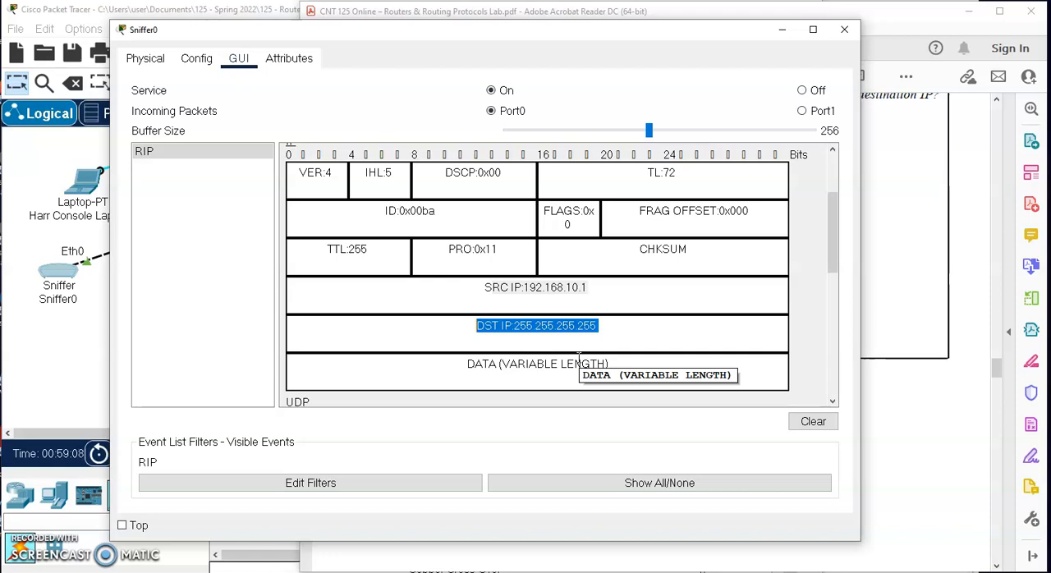
pyautogui.click(594, 287)
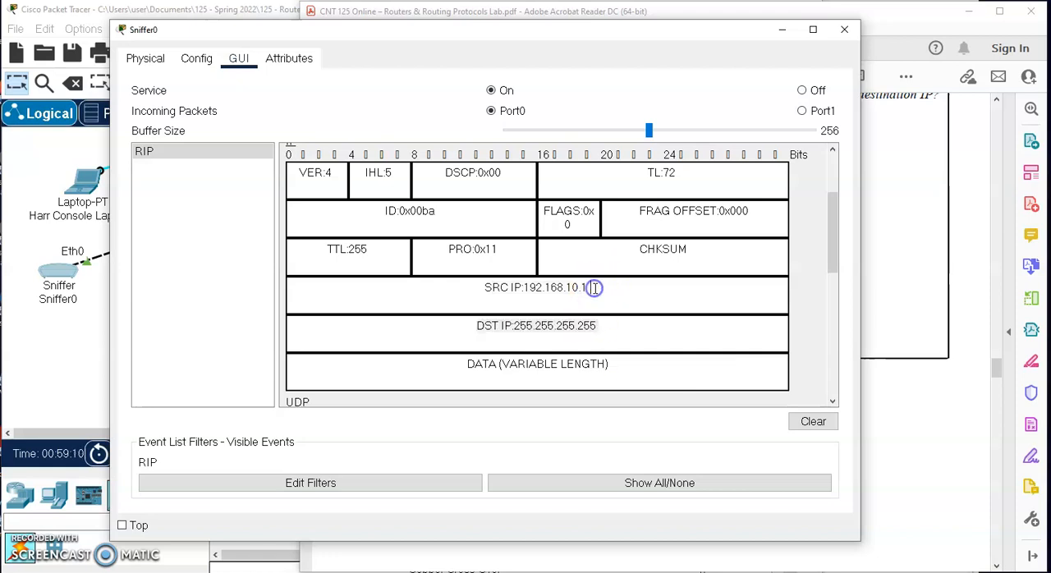
pyautogui.tripleClick(574, 326)
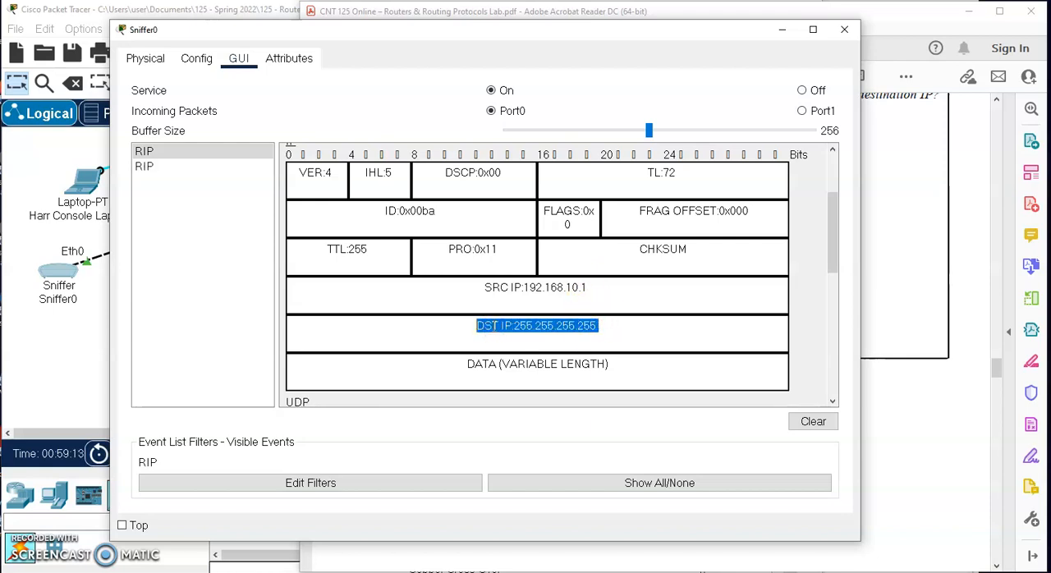
# - Inspect the packet's UDP and RIP v.1 sections and close the sniffer window
pyautogui.scroll(-5, 502, 325)
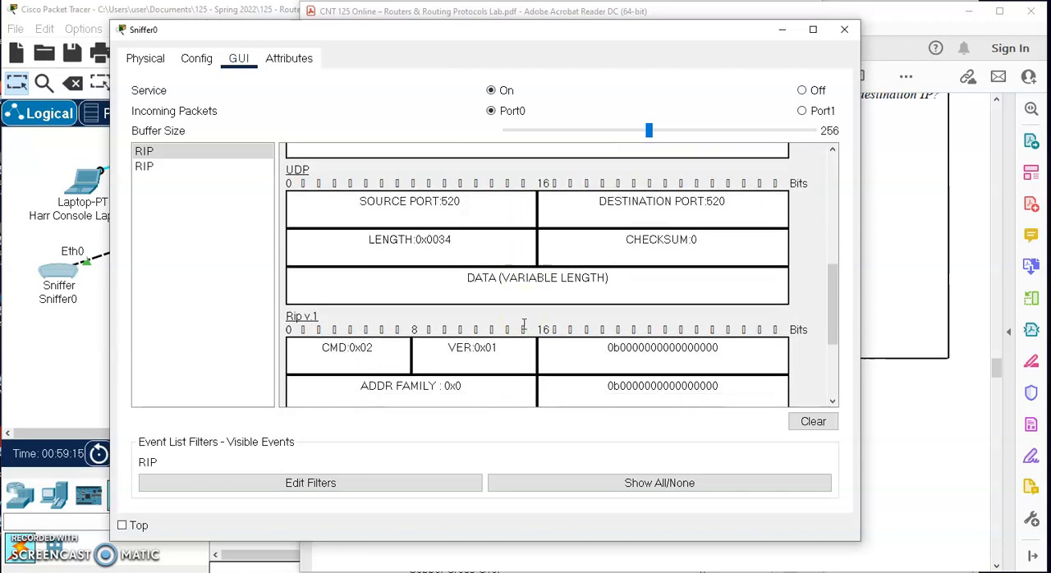
pyautogui.scroll(-2, 512, 296)
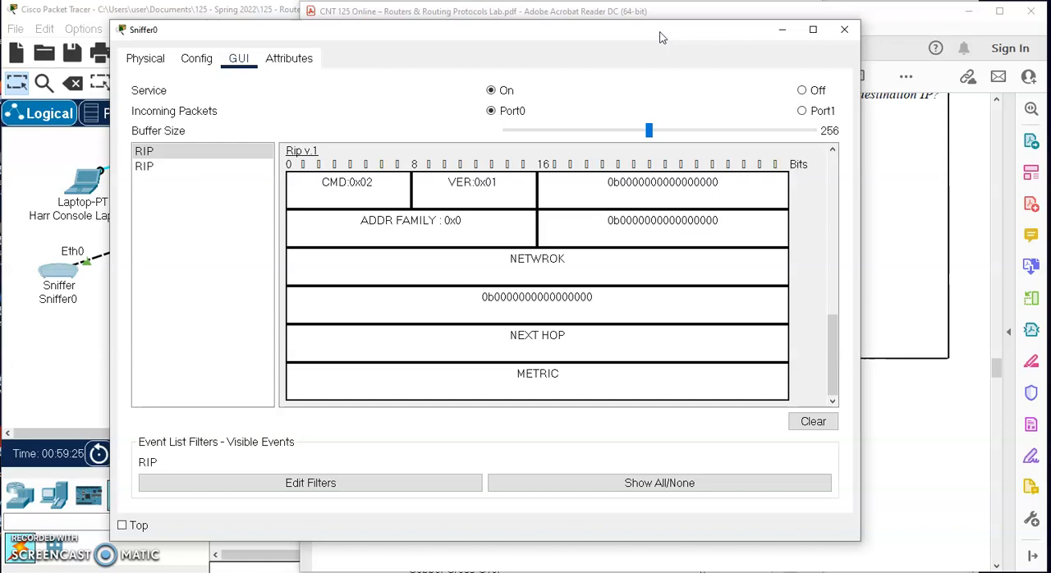
pyautogui.click(846, 33)
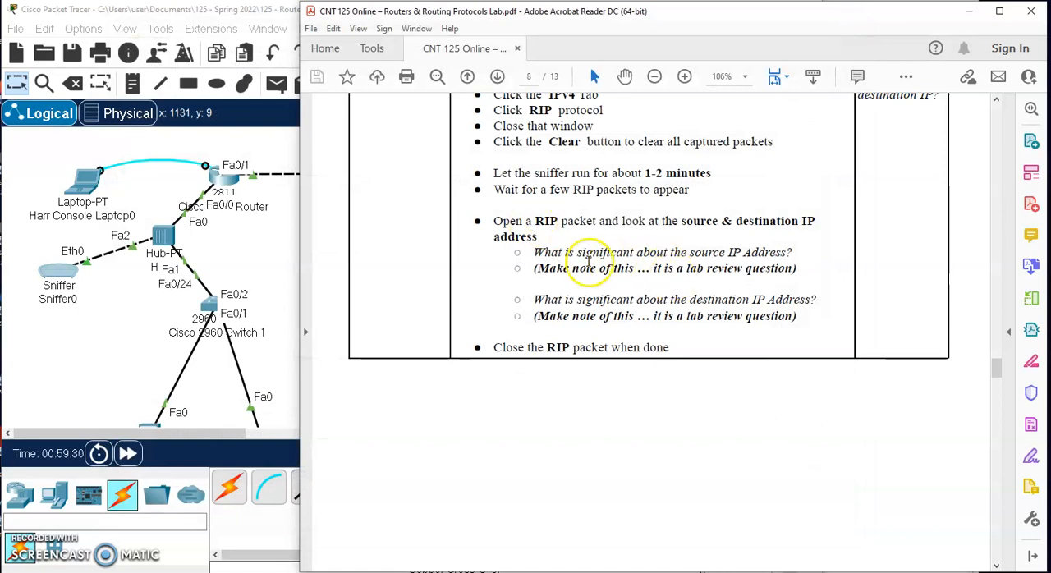
# - Select the lab PDF's review questions about the significance of the source and destination IP addresses
pyautogui.moveTo(564, 252); pyautogui.dragTo(798, 332)
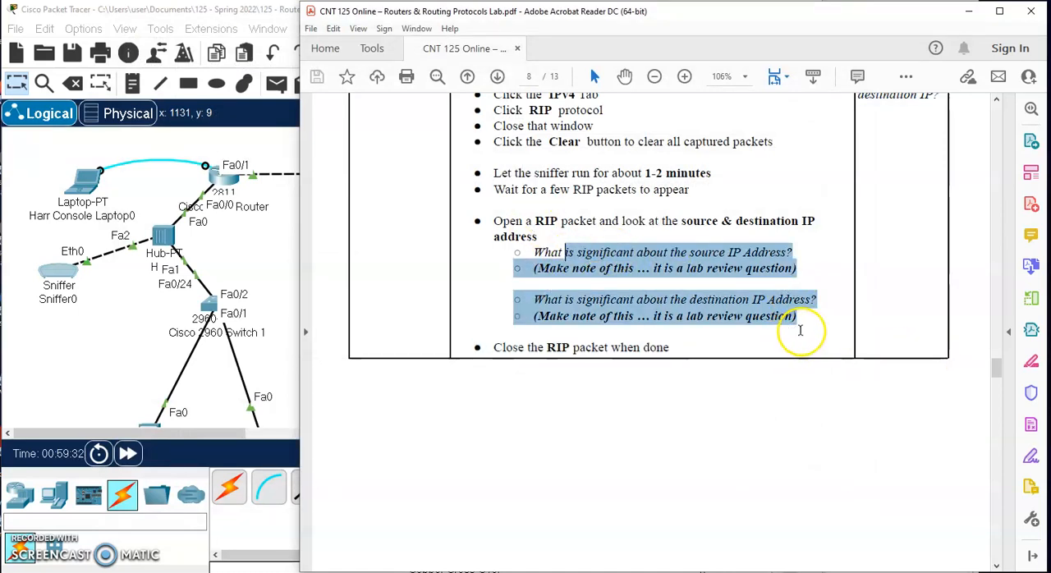
pyautogui.click(542, 252)
pyautogui.moveTo(534, 252); pyautogui.dragTo(811, 333)
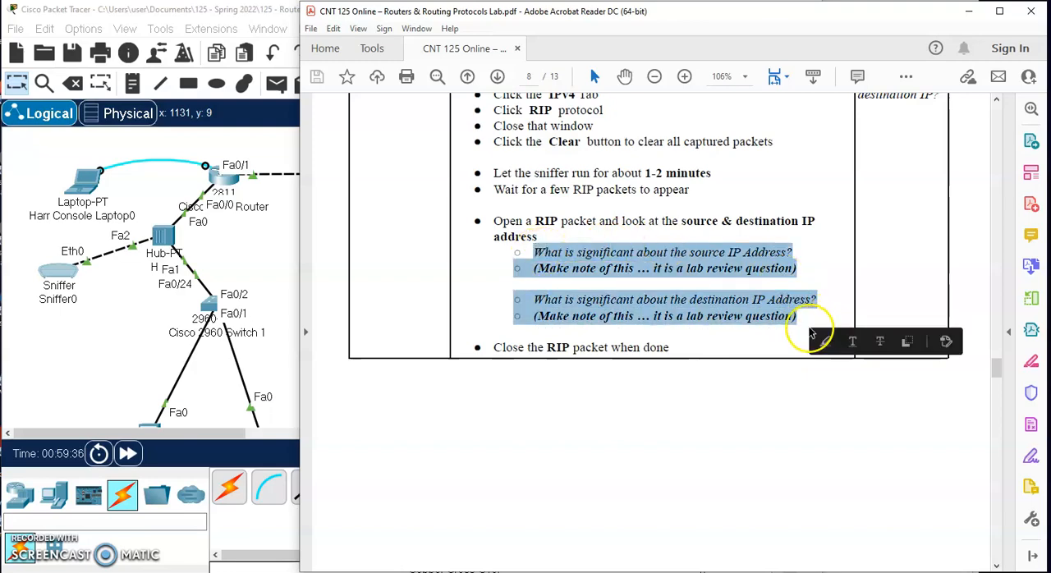
# - Look ahead to Part 3 on OSPF in the lab PDF and return to the RIP packet review questions
pyautogui.scroll(-8, 734, 425)
pyautogui.scroll(-10, 734, 426)
pyautogui.scroll(4, 733, 423)
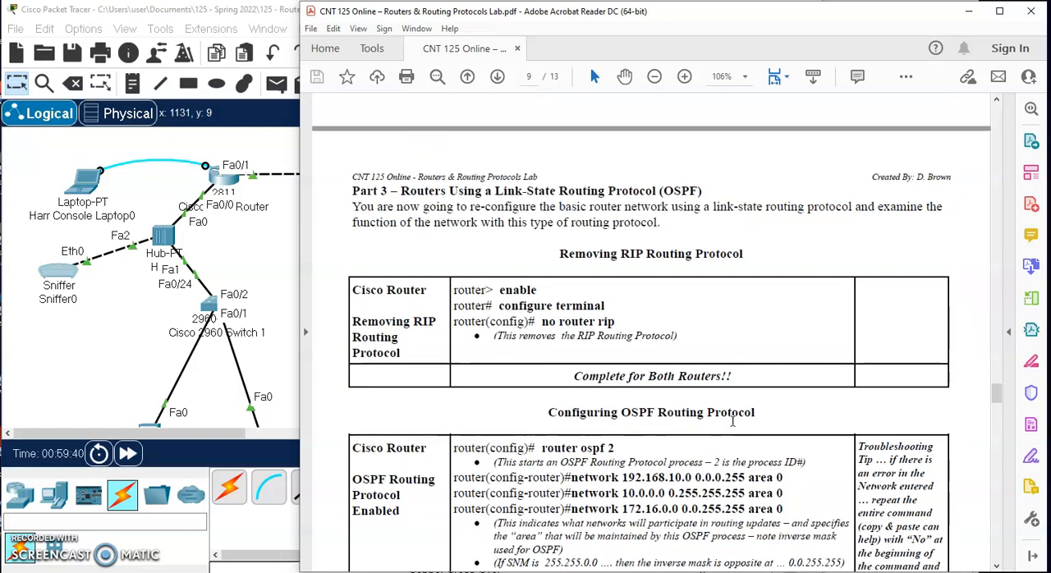
pyautogui.scroll(10, 718, 337)
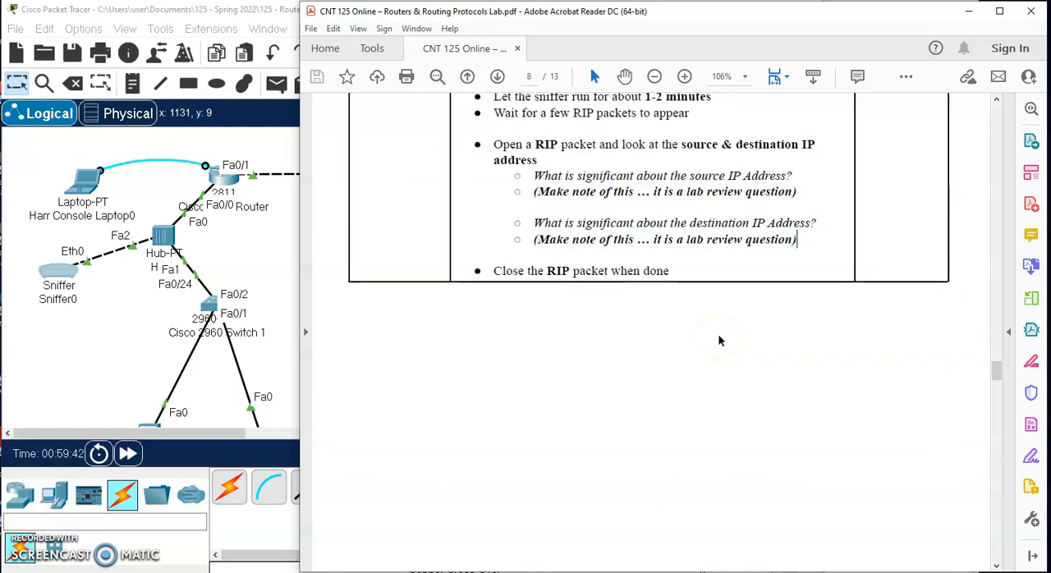
pyautogui.scroll(1, 690, 223)
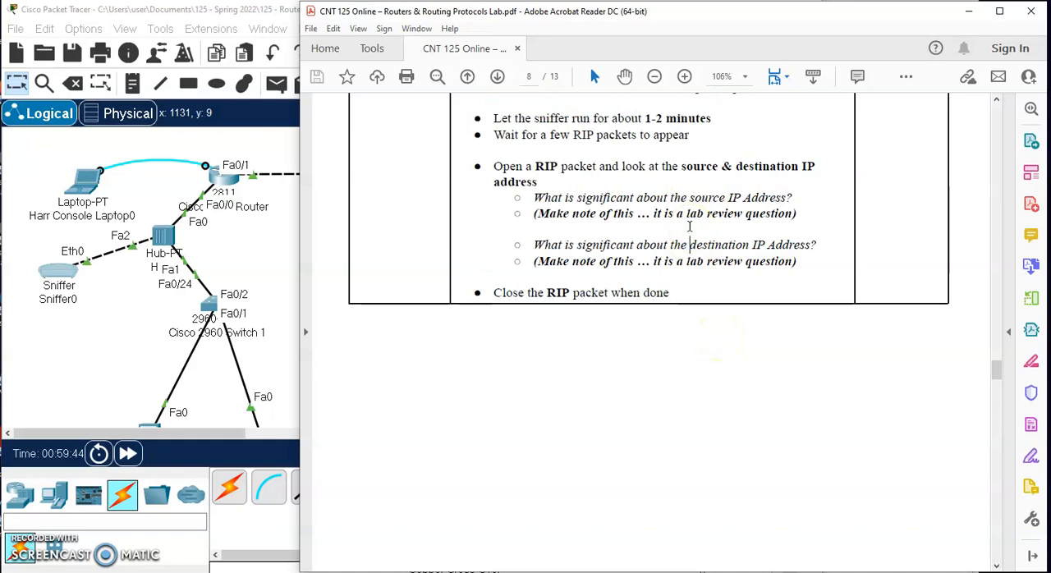